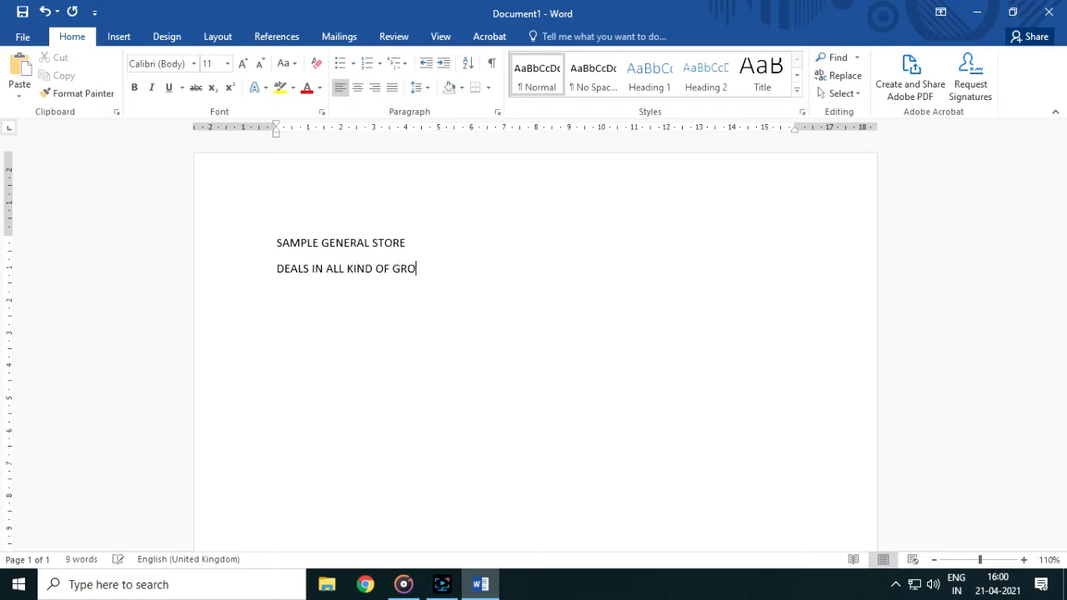
# Complete the tagline as "DEALS IN ALL KIND OF GROCERY & GENERAL ITEMS" and set the SAMPLE GENERAL STORE title in Algerian.
pyautogui.write('CERY & GENERAL ITEMS')
pyautogui.moveTo(278, 241); pyautogui.dragTo(410, 242)
pyautogui.click(193, 64)
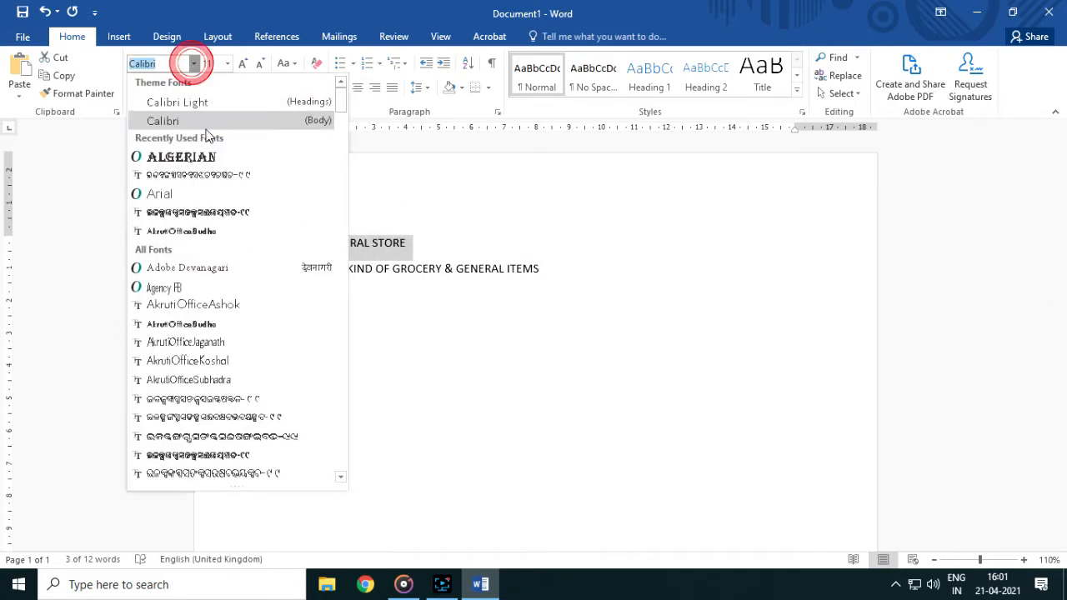
pyautogui.click(185, 157)
# Enlarge the SAMPLE GENERAL STORE title to 26 pt.
pyautogui.click(242, 64)
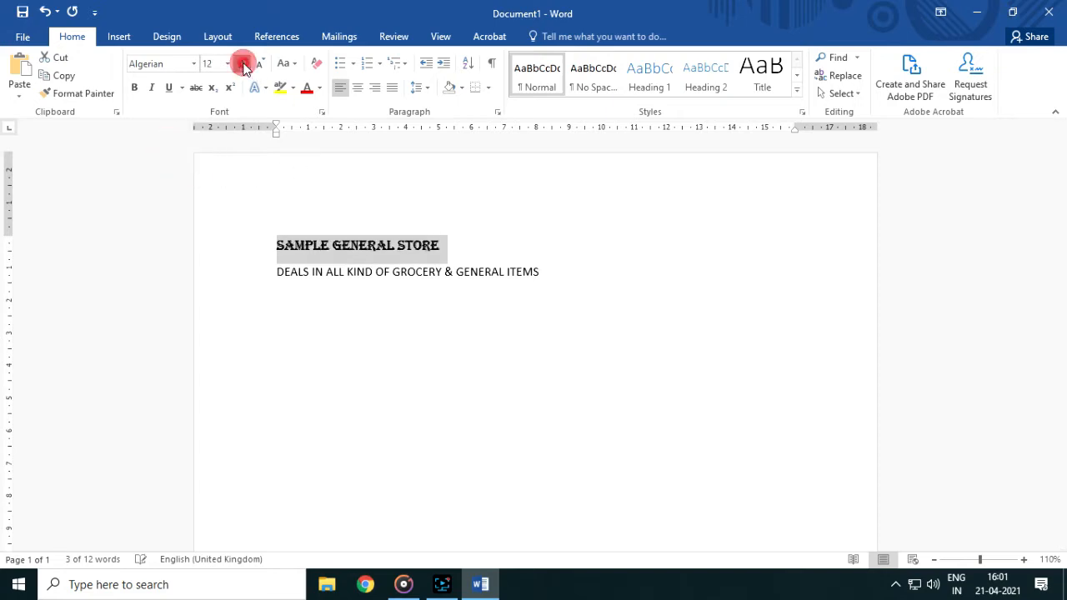
pyautogui.click(243, 64)
pyautogui.click(243, 64)
pyautogui.click(243, 64)
pyautogui.click(243, 65)
pyautogui.click(243, 64)
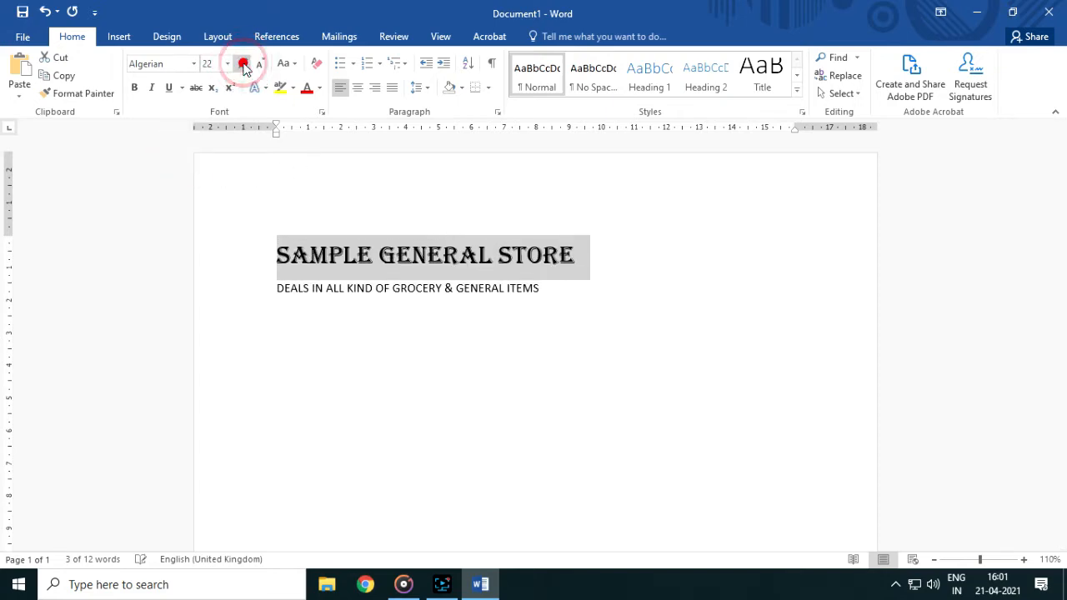
pyautogui.click(243, 65)
pyautogui.click(242, 64)
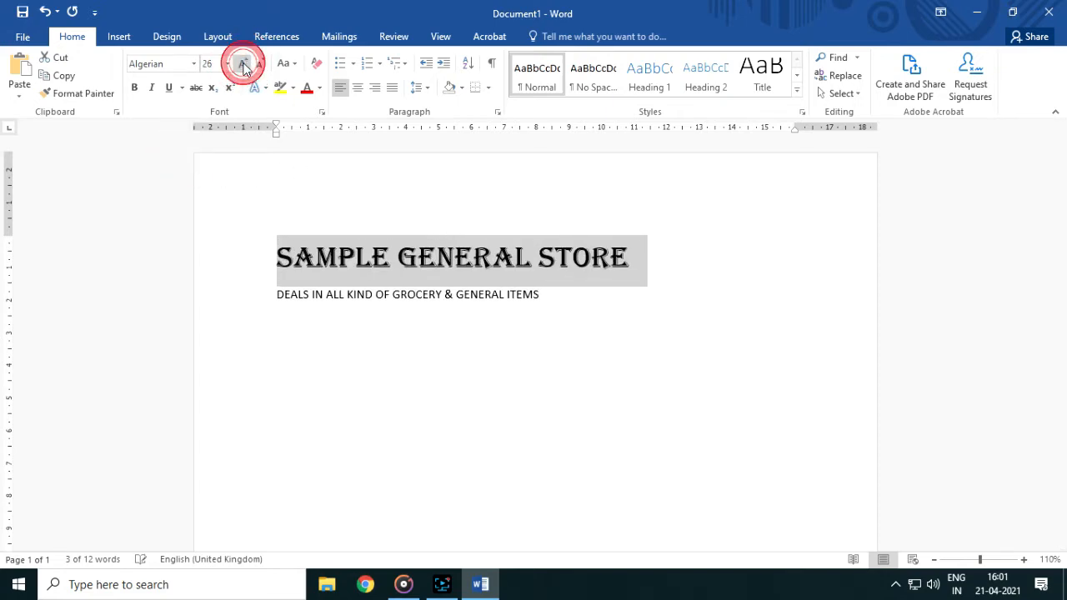
# Reduce the page's top margin so the heading sits closer to the upper page edge.
pyautogui.click(447, 331)
pyautogui.moveTo(12, 234); pyautogui.dragTo(26, 189)
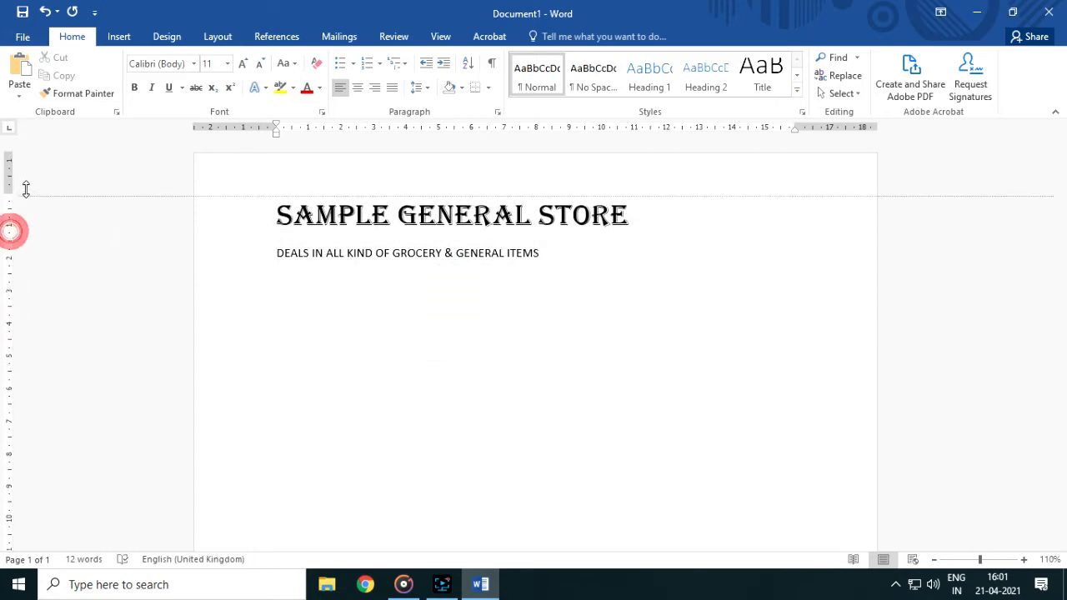
pyautogui.click(470, 296)
# Set the title and tagline to single line spacing with no space after the paragraphs.
pyautogui.moveTo(278, 254); pyautogui.dragTo(497, 229)
pyautogui.click(464, 207)
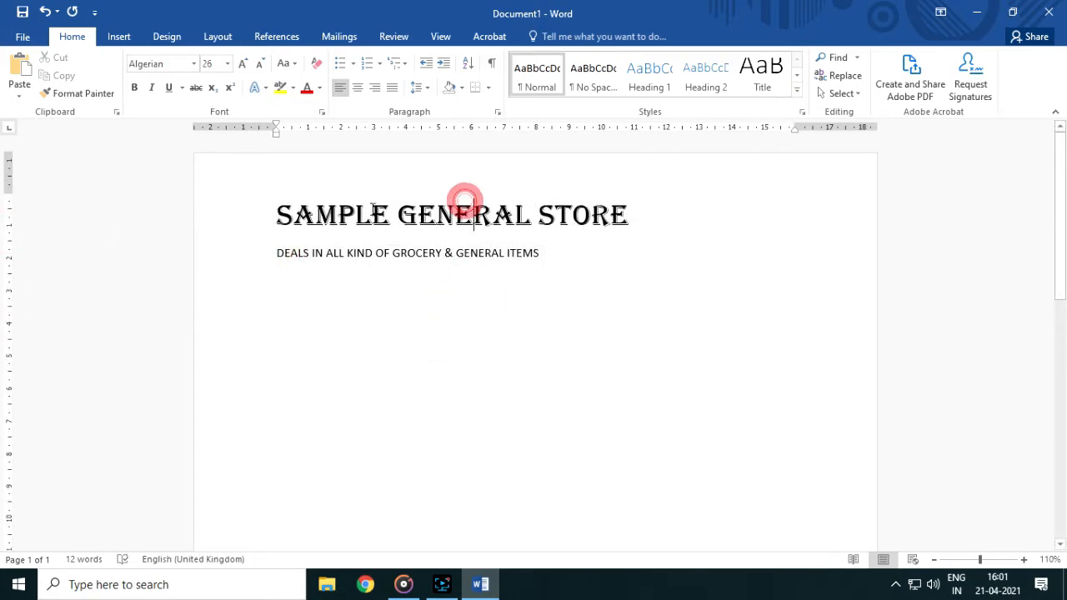
pyautogui.moveTo(370, 208); pyautogui.dragTo(524, 279)
pyautogui.click(498, 114)
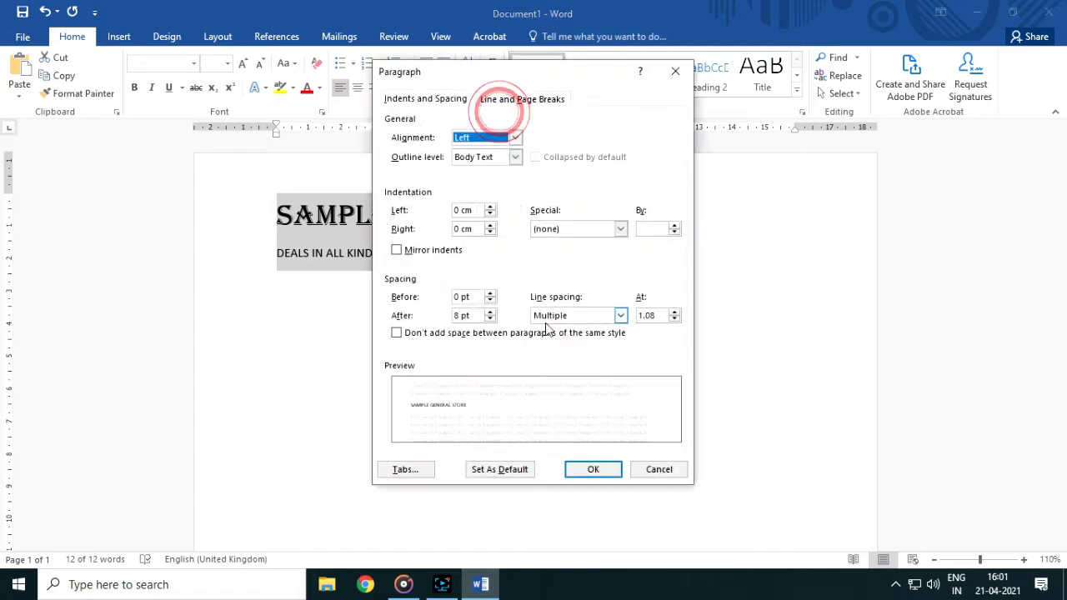
pyautogui.click(545, 315)
pyautogui.click(543, 327)
pyautogui.click(490, 318)
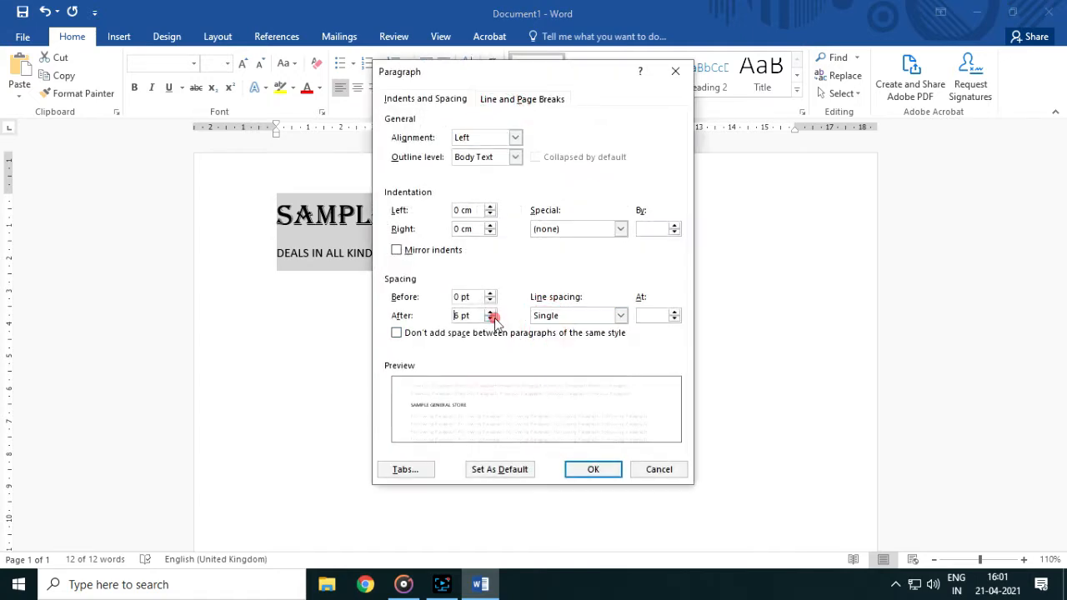
pyautogui.click(490, 318)
pyautogui.click(592, 469)
pyautogui.click(445, 334)
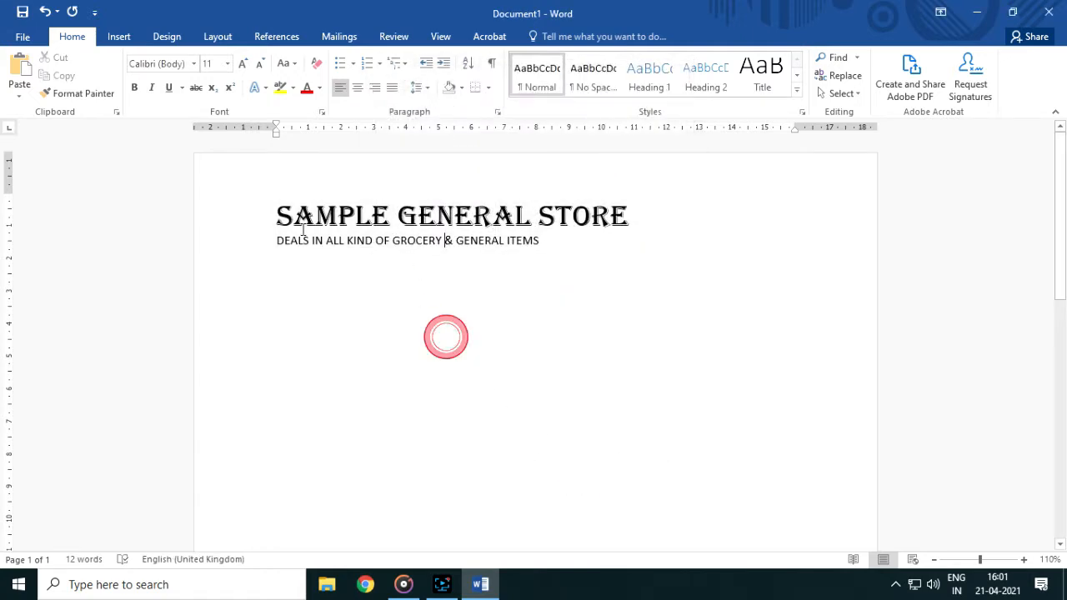
# Make the title and tagline bold and enlarge both by one size, to 28 pt and 12 pt.
pyautogui.moveTo(278, 217); pyautogui.dragTo(610, 237)
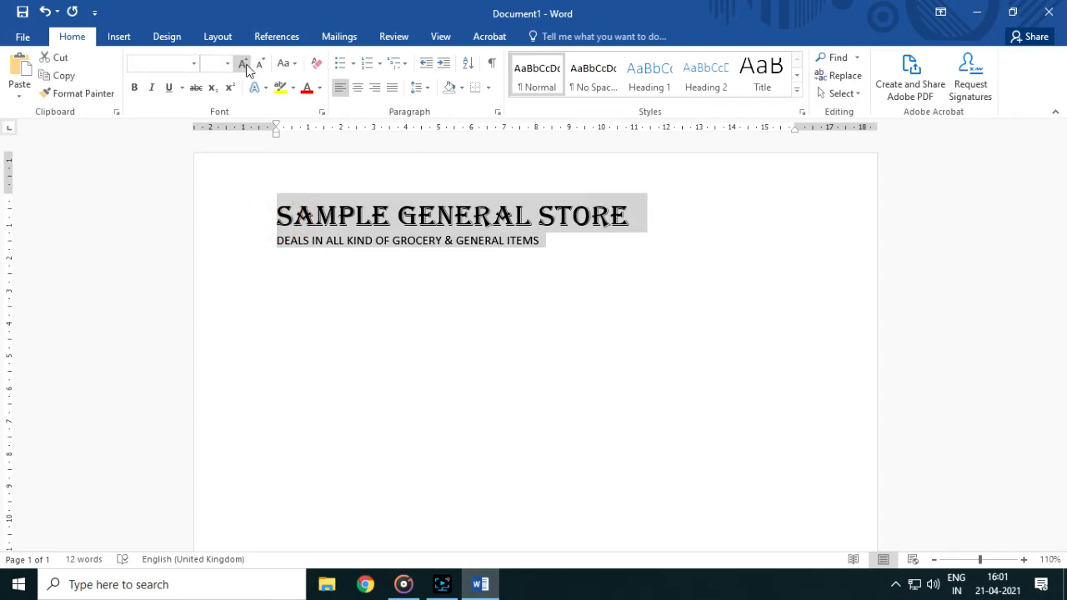
pyautogui.click(134, 87)
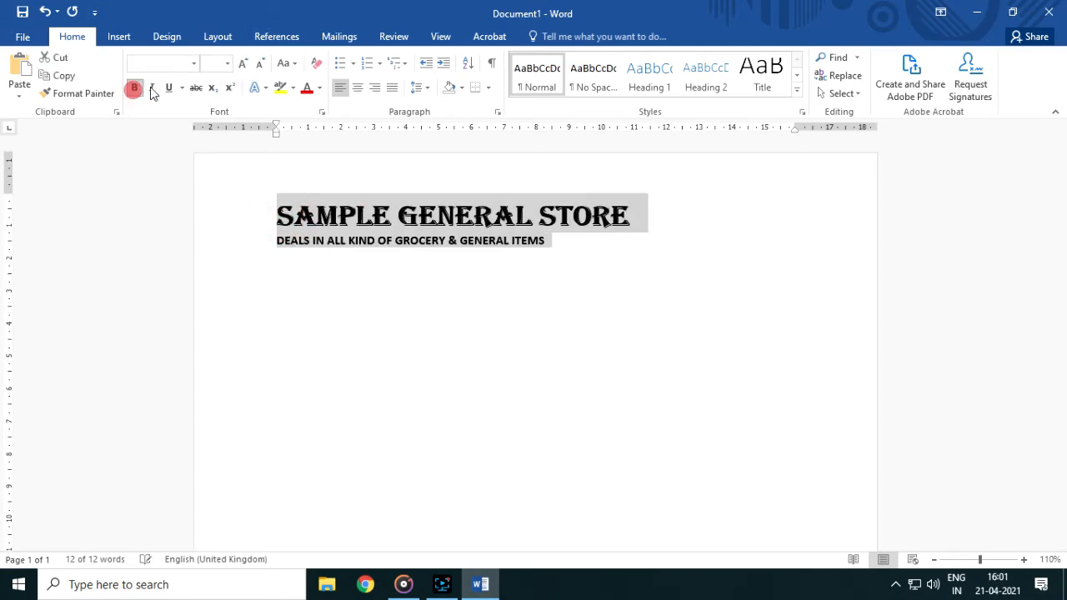
pyautogui.click(243, 64)
pyautogui.click(470, 275)
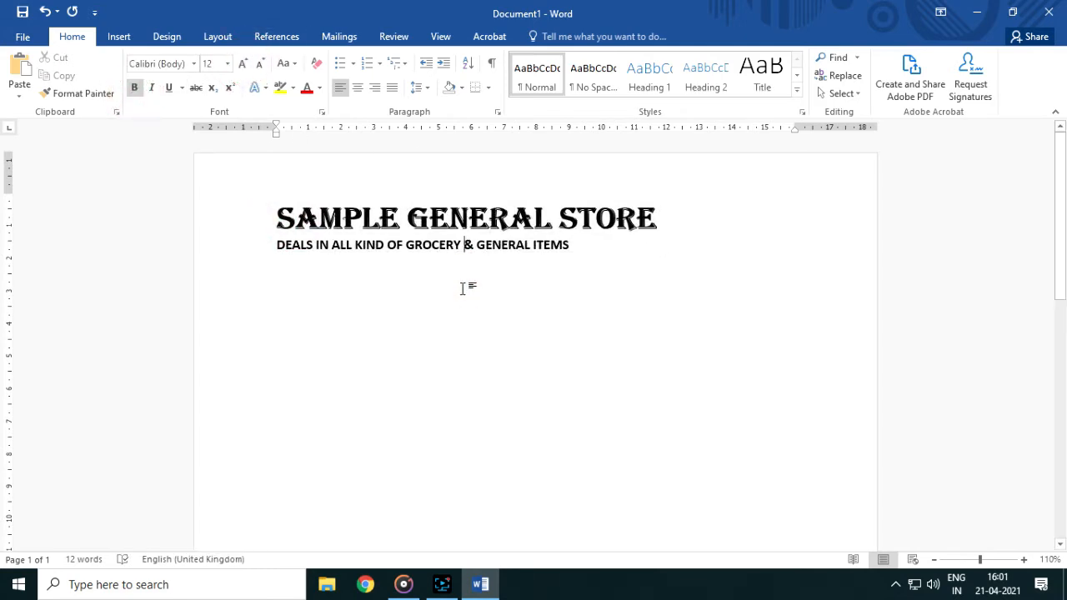
# Narrow the page's left margin and review the available paper sizes without choosing another one.
pyautogui.click(166, 35)
pyautogui.click(216, 36)
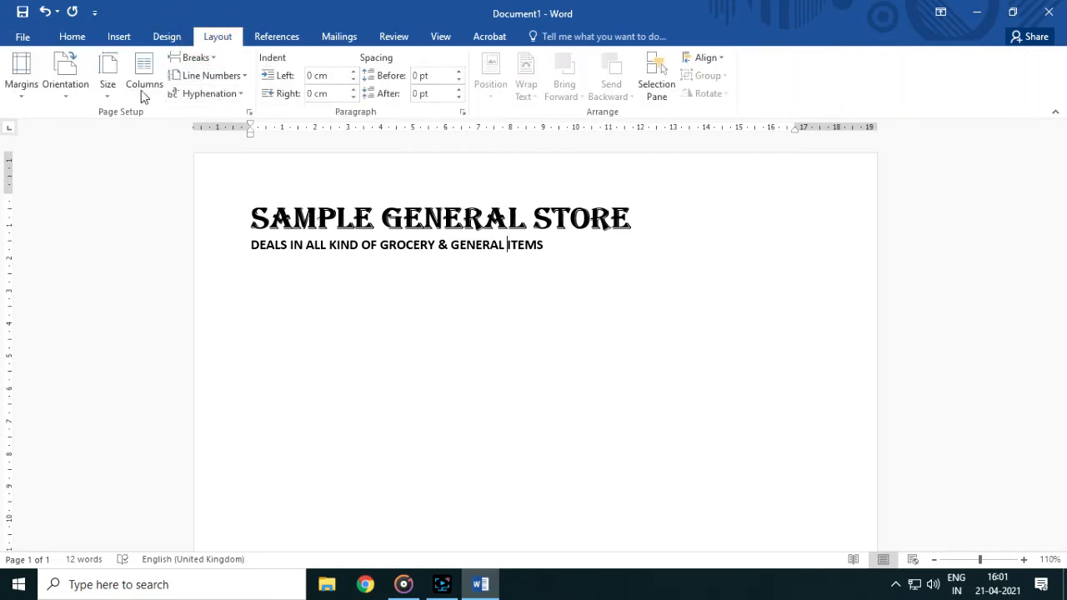
pyautogui.click(108, 97)
pyautogui.click(560, 309)
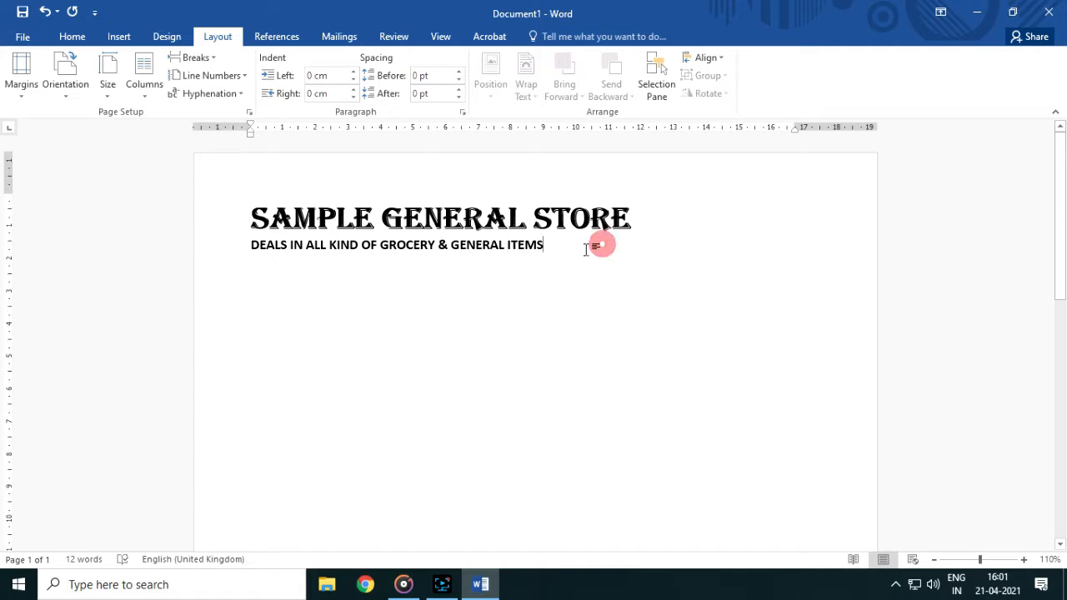
# Set the tagline's character scale to 100% and its character spacing to Expanded.
pyautogui.tripleClick(247, 244)
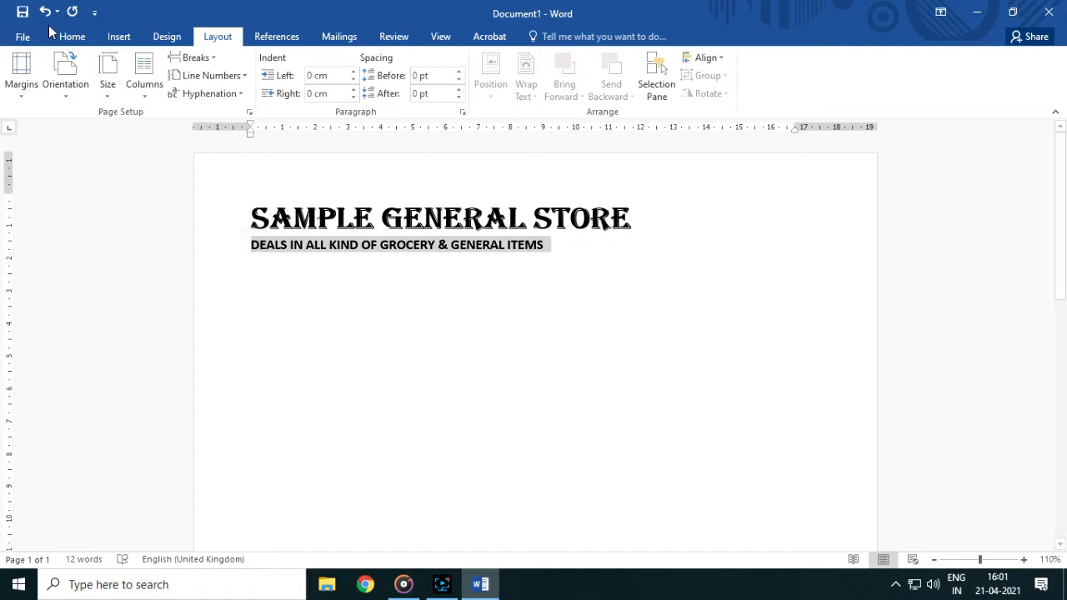
pyautogui.click(73, 36)
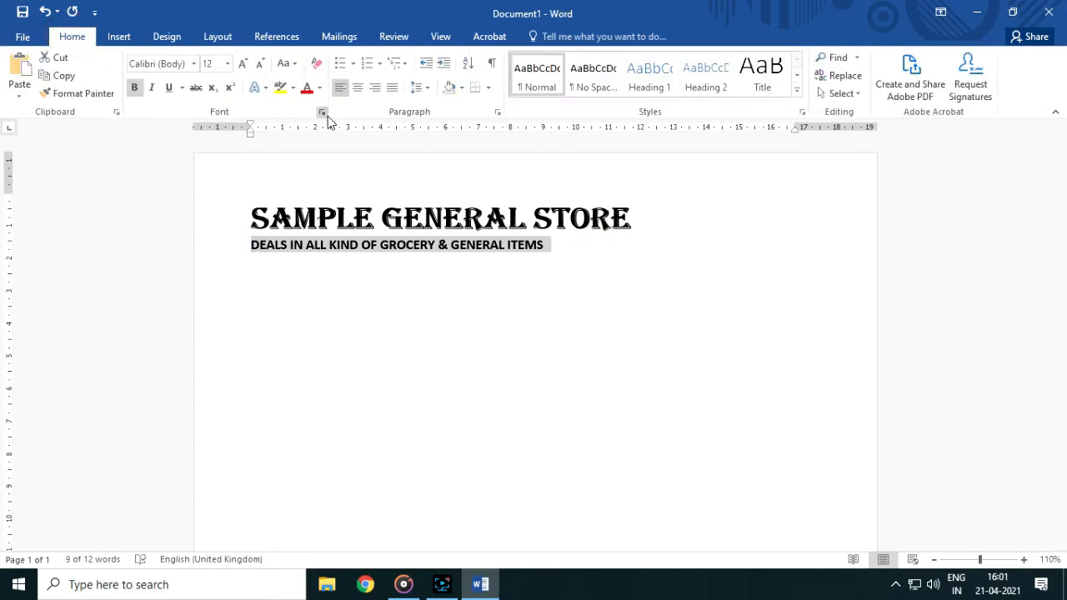
pyautogui.click(414, 113)
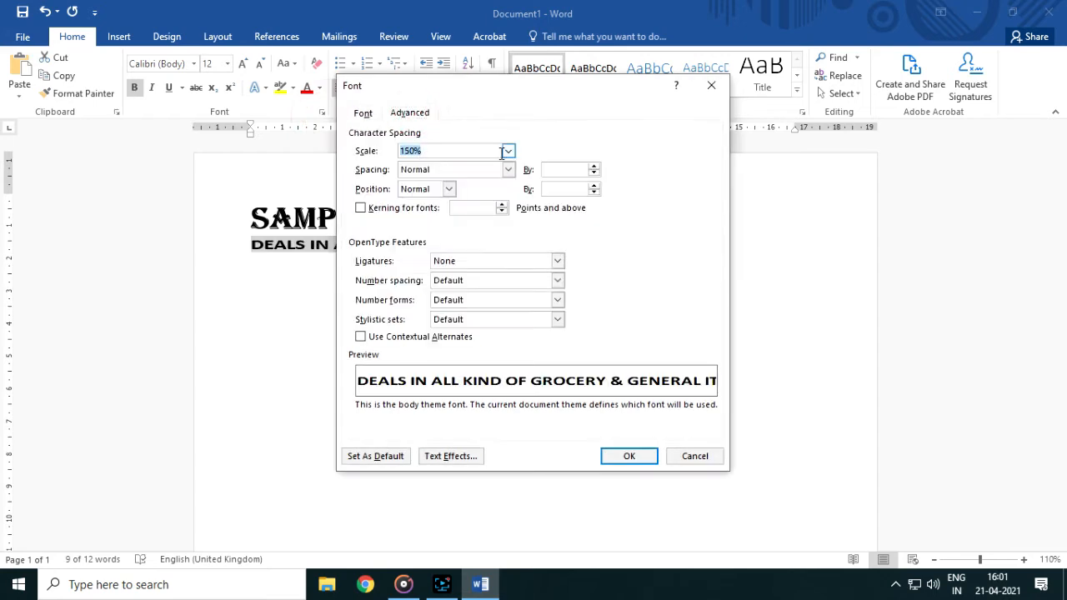
pyautogui.click(509, 153)
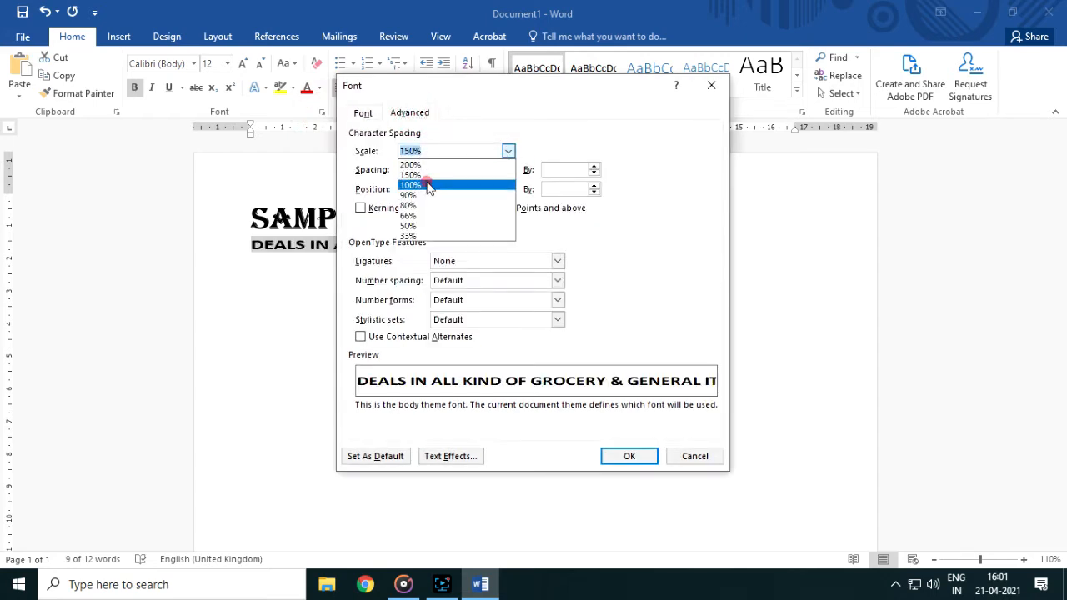
pyautogui.click(412, 185)
pyautogui.click(508, 169)
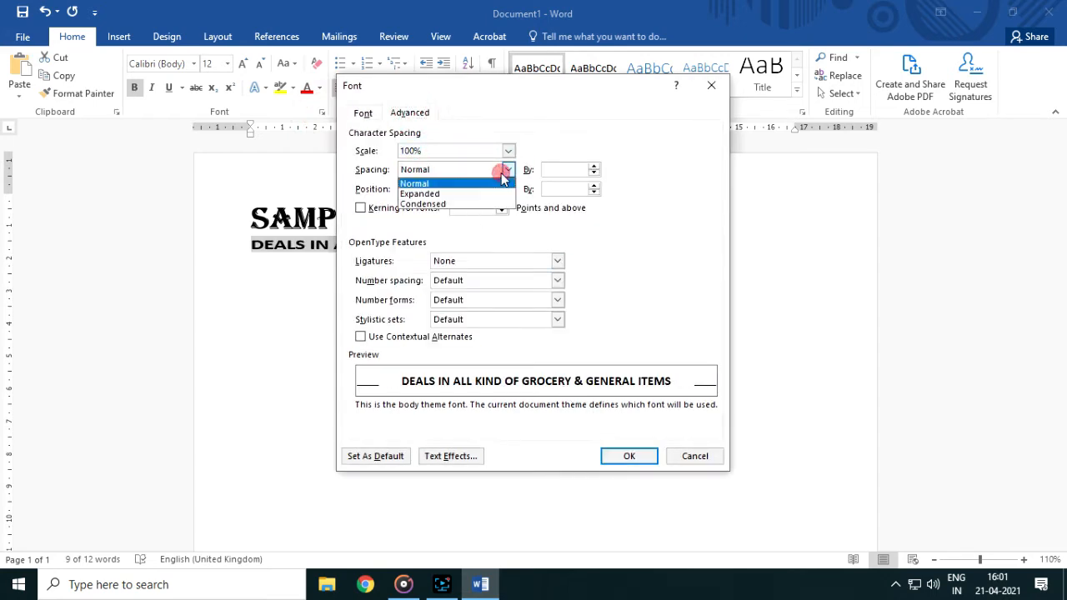
pyautogui.click(477, 195)
pyautogui.click(629, 457)
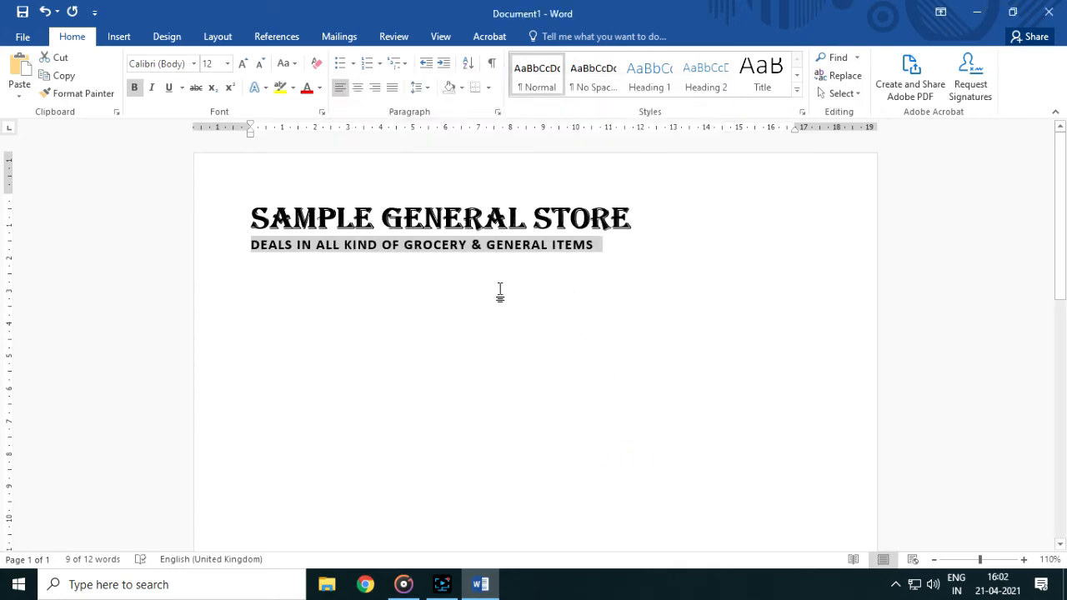
pyautogui.click(500, 288)
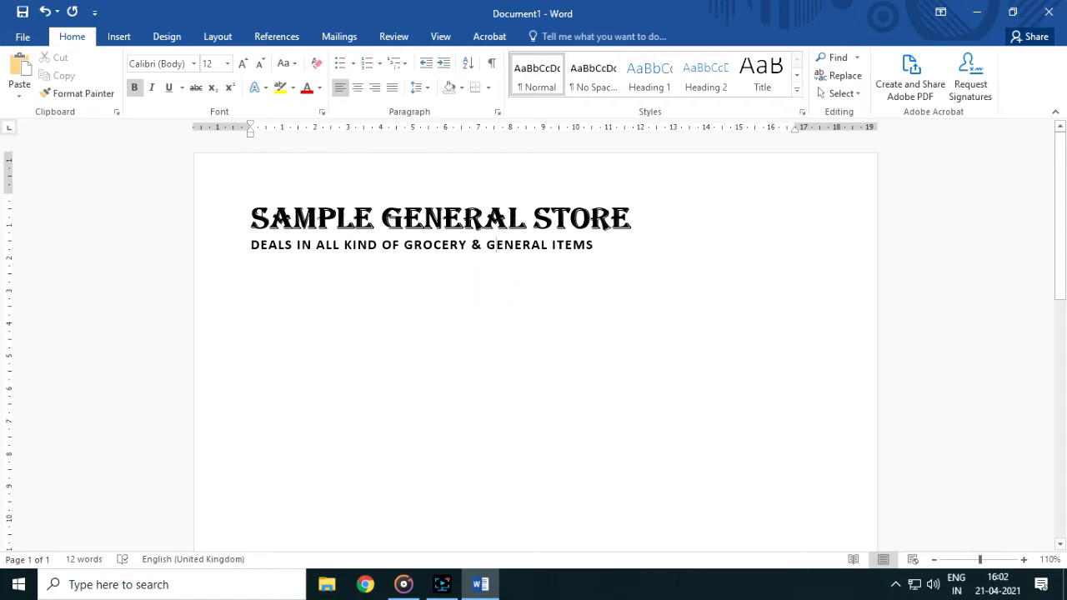
# Apply a thick underline to the SAMPLE GENERAL STORE title.
pyautogui.moveTo(253, 215); pyautogui.dragTo(600, 225)
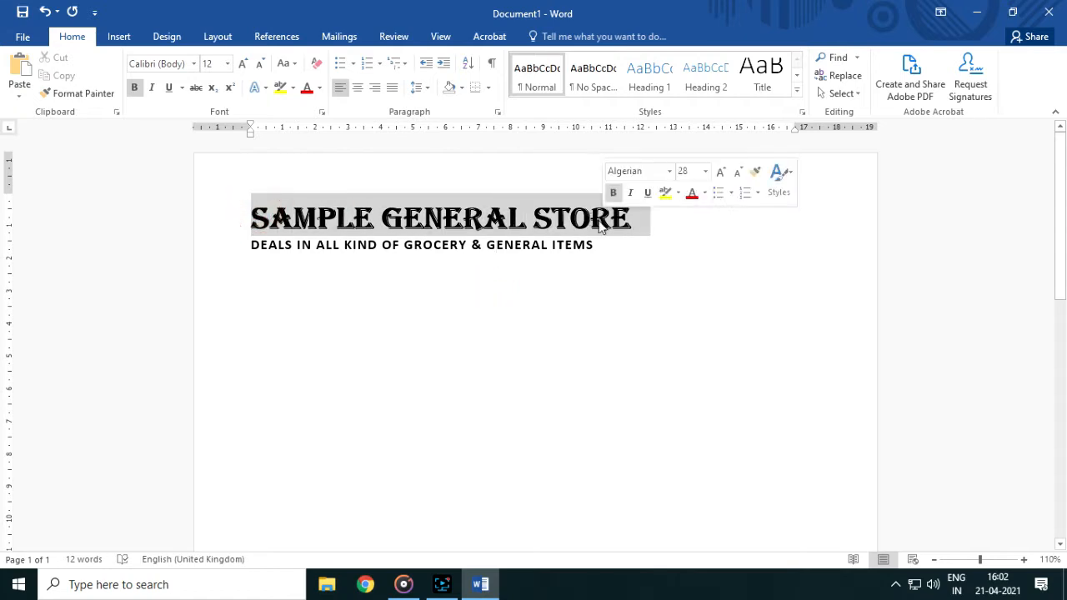
pyautogui.click(181, 88)
pyautogui.click(190, 150)
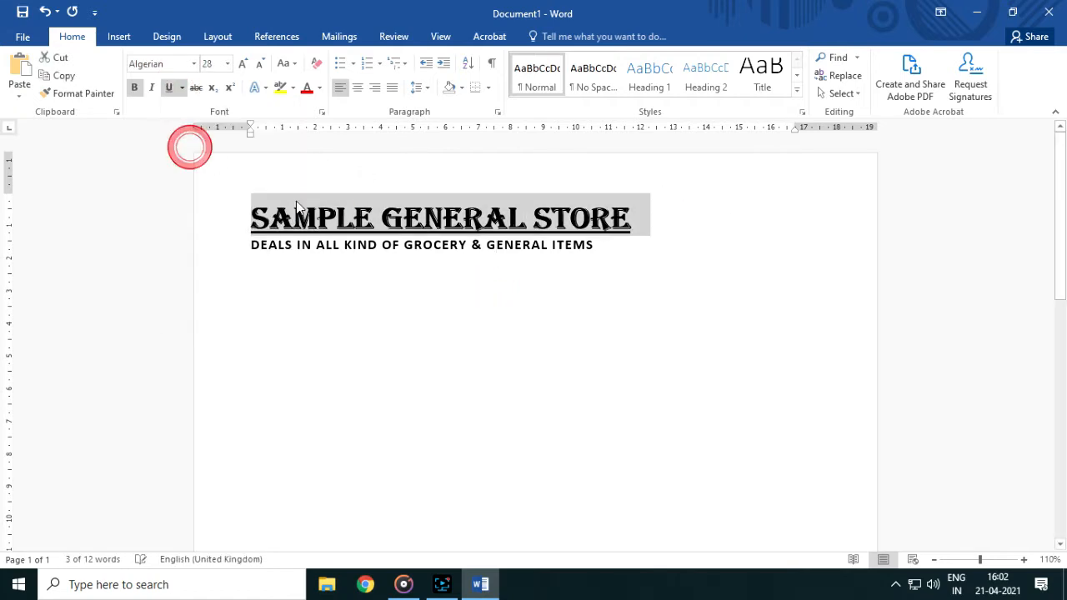
pyautogui.click(636, 331)
# Colour the title and tagline text in the standard dark red.
pyautogui.moveTo(251, 215); pyautogui.dragTo(600, 250)
pyautogui.click(317, 88)
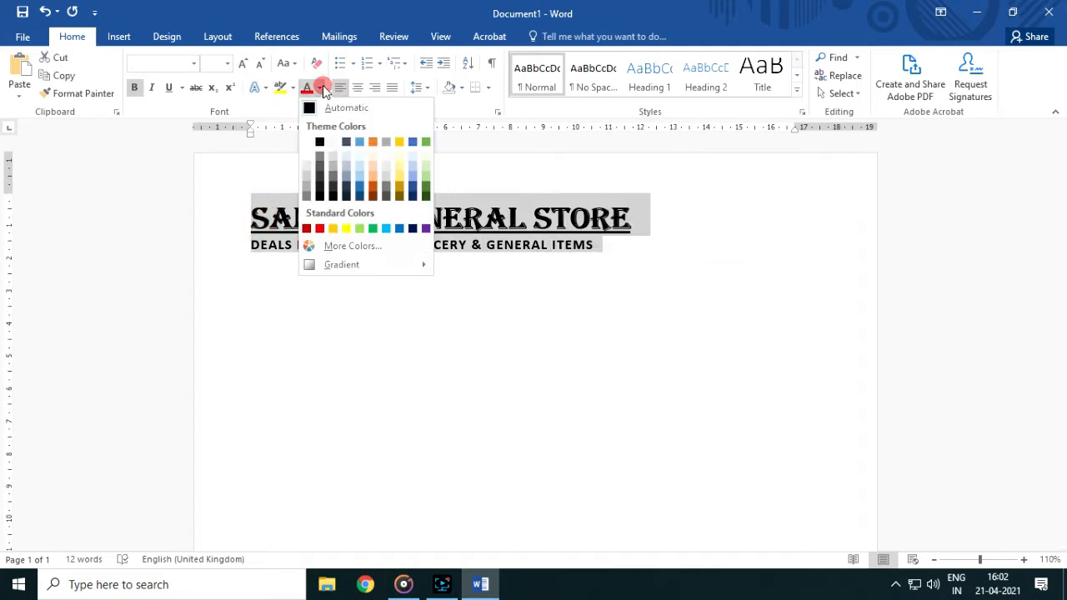
pyautogui.click(306, 228)
pyautogui.click(445, 308)
# Draw a text box about 4.8 cm high and 5.7 cm wide beside the title and enter telephone, mobile and placeholder address lines.
pyautogui.click(132, 40)
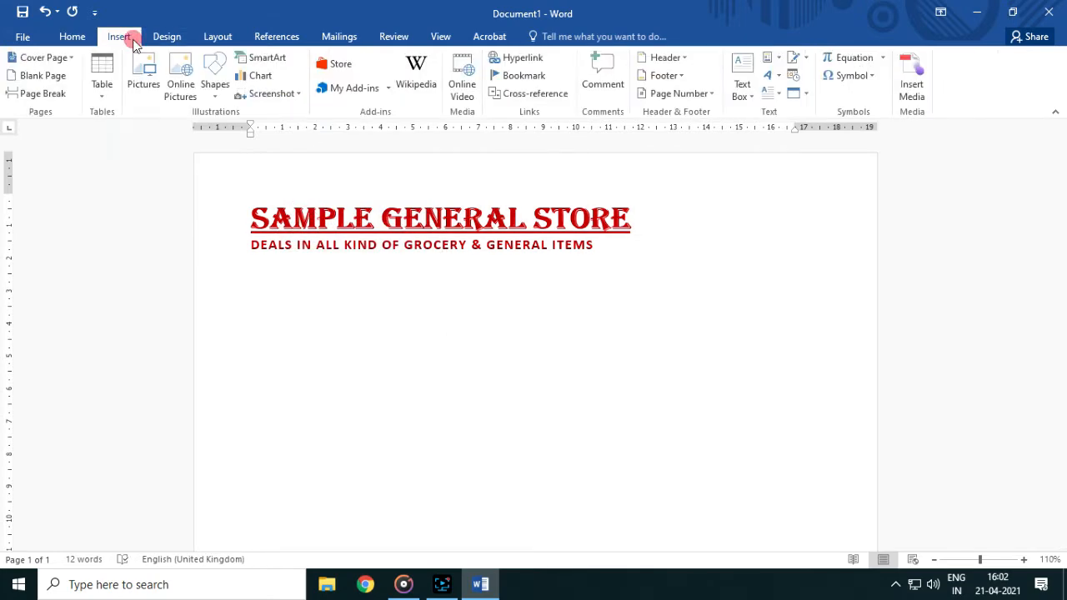
pyautogui.click(214, 86)
pyautogui.click(208, 128)
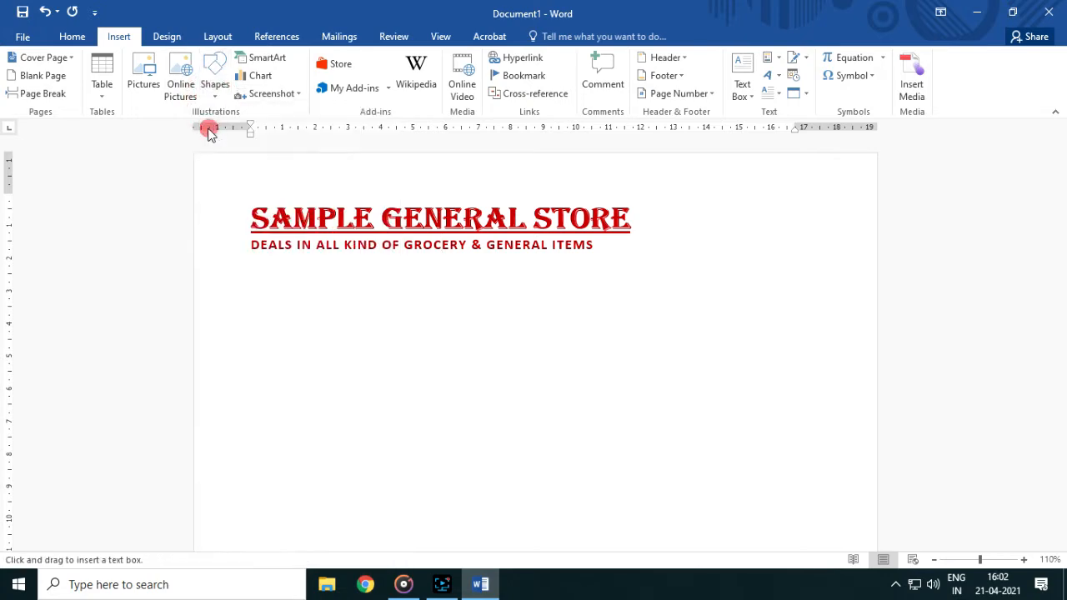
pyautogui.moveTo(664, 178); pyautogui.dragTo(850, 335)
pyautogui.write('t')
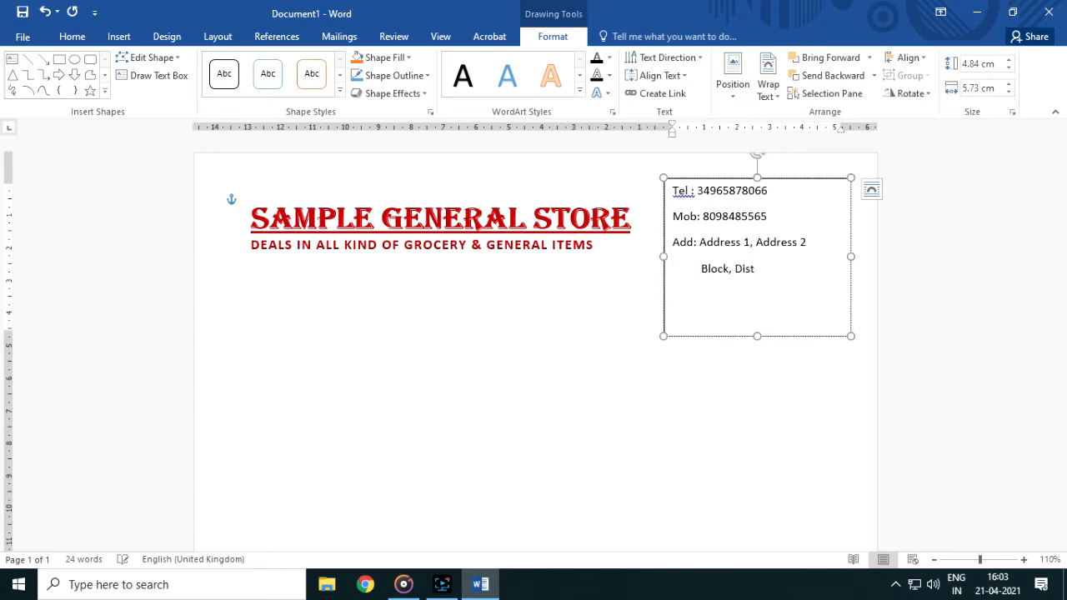
pyautogui.write('in code')
# Remove the spaces before "Block, District Pin code" and align that line and the Tel, Mob and Add colons with tabs.
pyautogui.moveTo(700, 266); pyautogui.dragTo(667, 272)
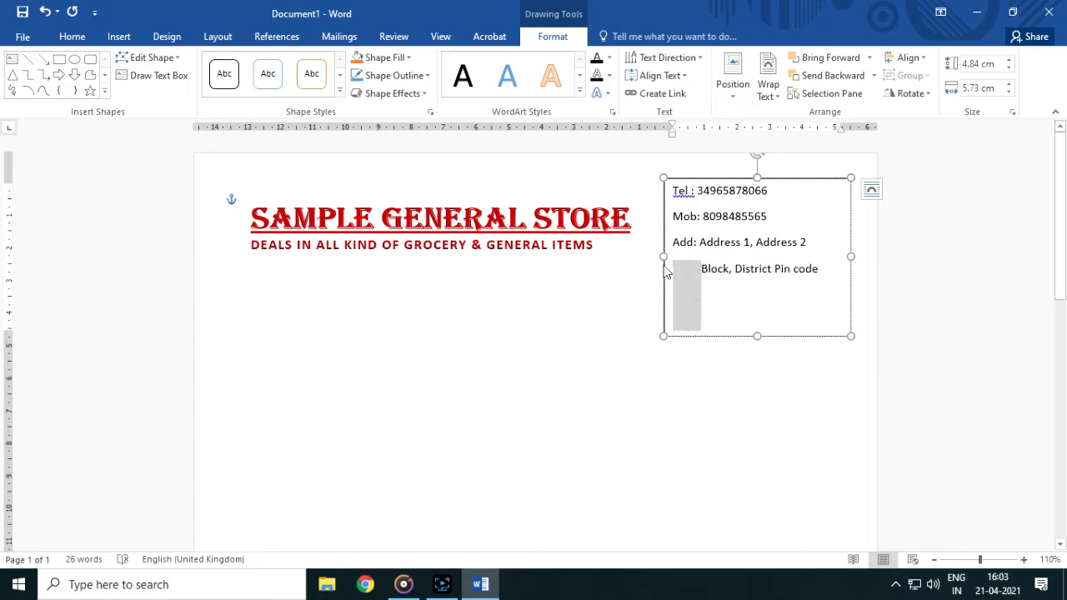
pyautogui.press('BackSpace')
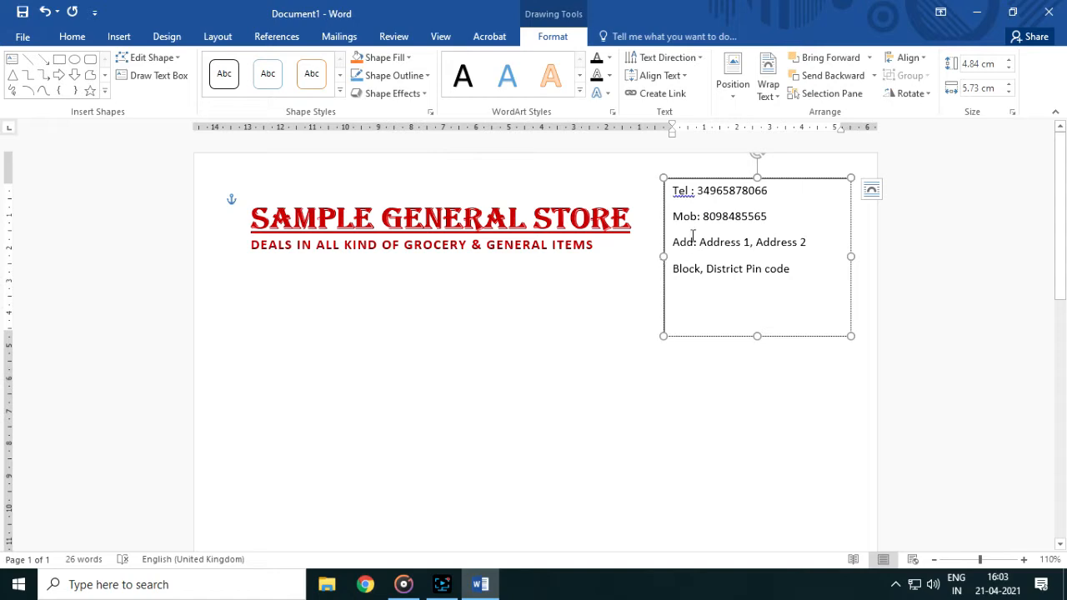
pyautogui.click(694, 190)
pyautogui.click(693, 193)
pyautogui.click(691, 198)
pyautogui.press('Tab')
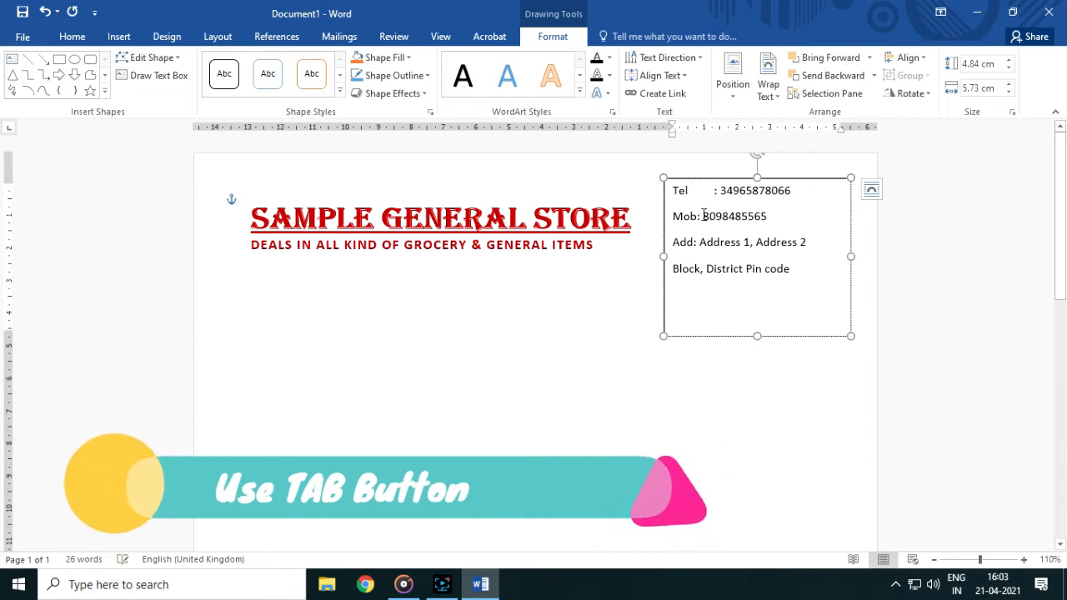
pyautogui.click(697, 217)
pyautogui.press('Tab')
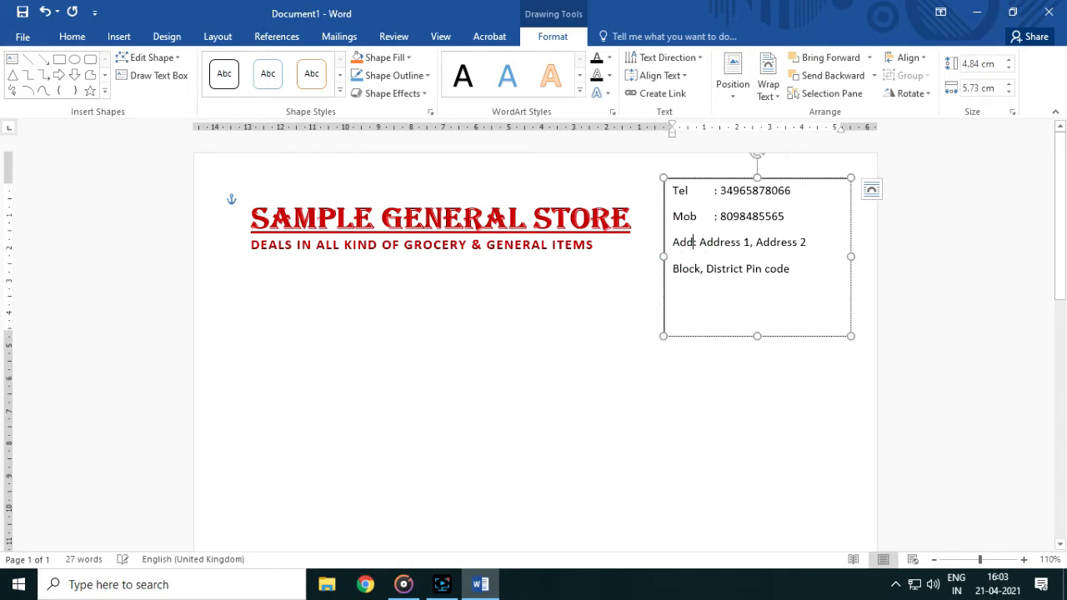
pyautogui.press('Tab')
pyautogui.click(672, 269)
pyautogui.press('Tab')
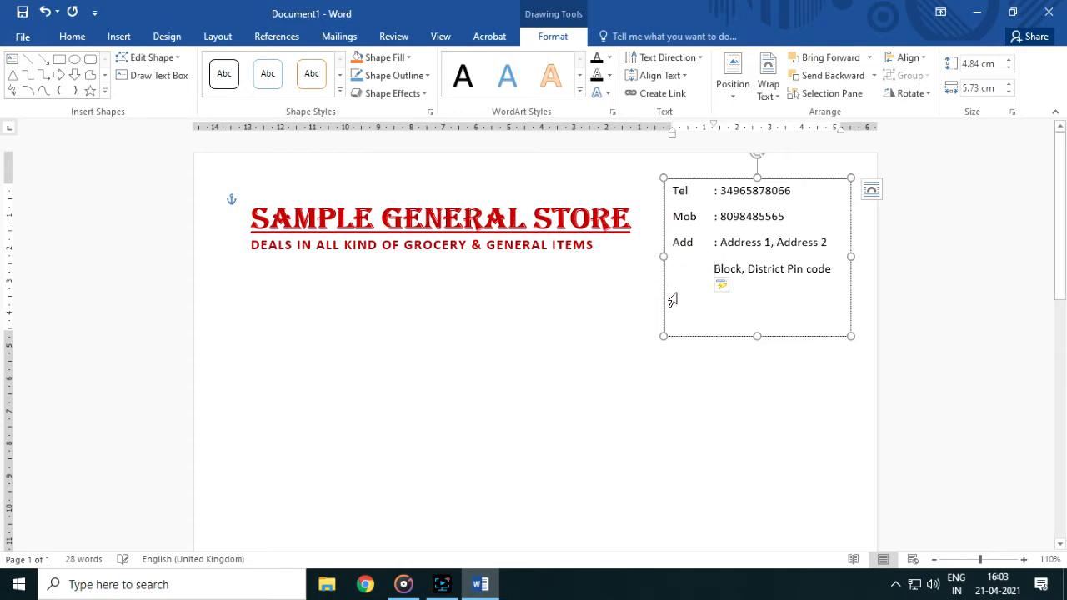
# Set the contact details lines to single line spacing and remove the space after each paragraph.
pyautogui.moveTo(675, 190); pyautogui.dragTo(831, 291)
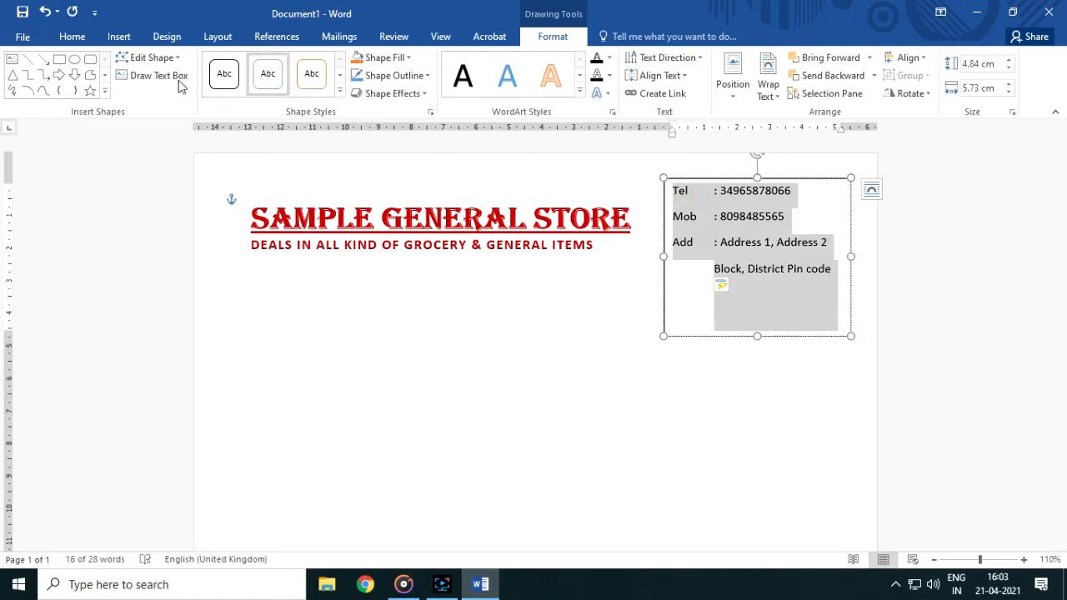
pyautogui.click(72, 37)
pyautogui.click(496, 112)
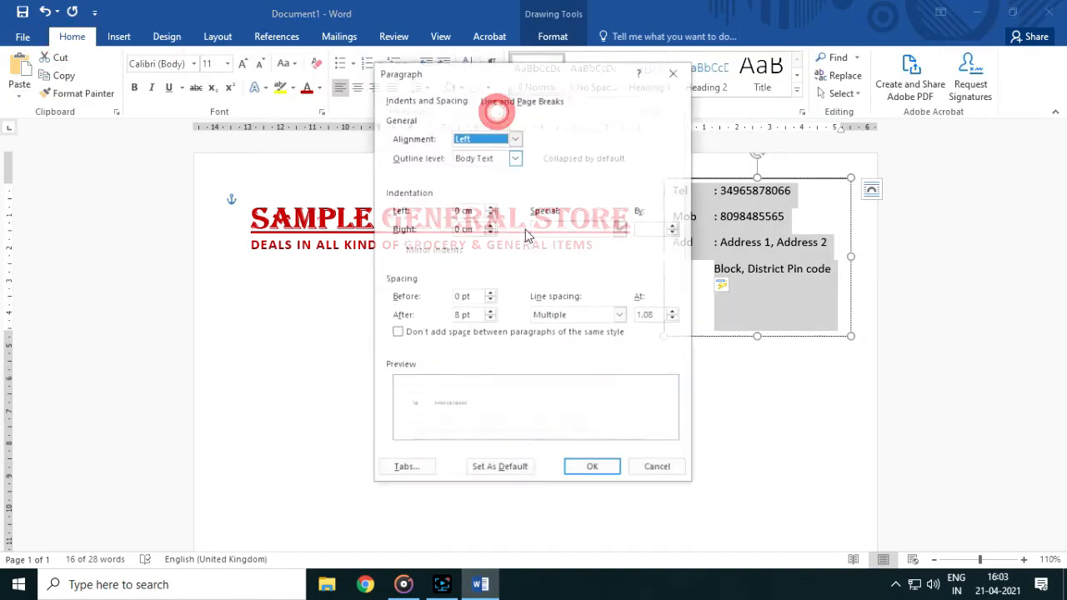
pyautogui.click(554, 315)
pyautogui.click(545, 330)
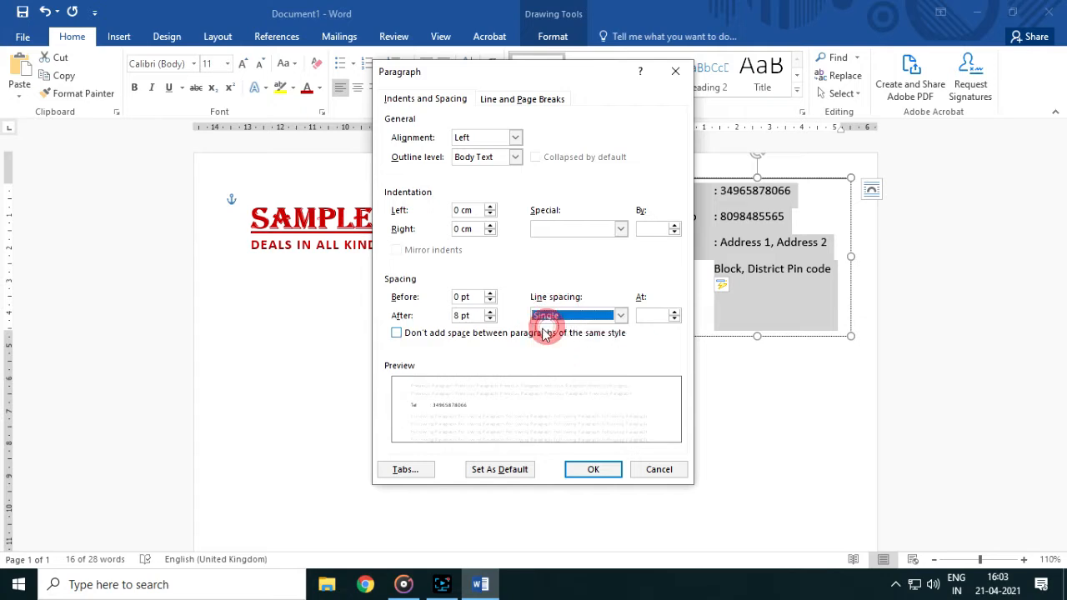
pyautogui.click(490, 319)
pyautogui.click(490, 318)
pyautogui.click(593, 469)
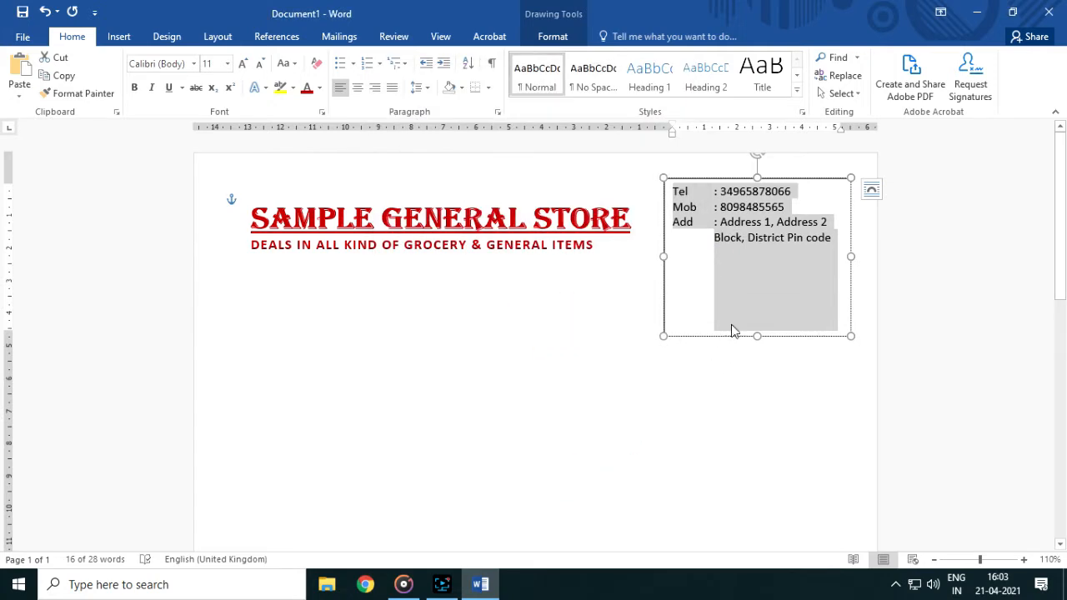
# Shorten the contact text box to fit its four lines and make its text bold in the standard dark red.
pyautogui.click(733, 286)
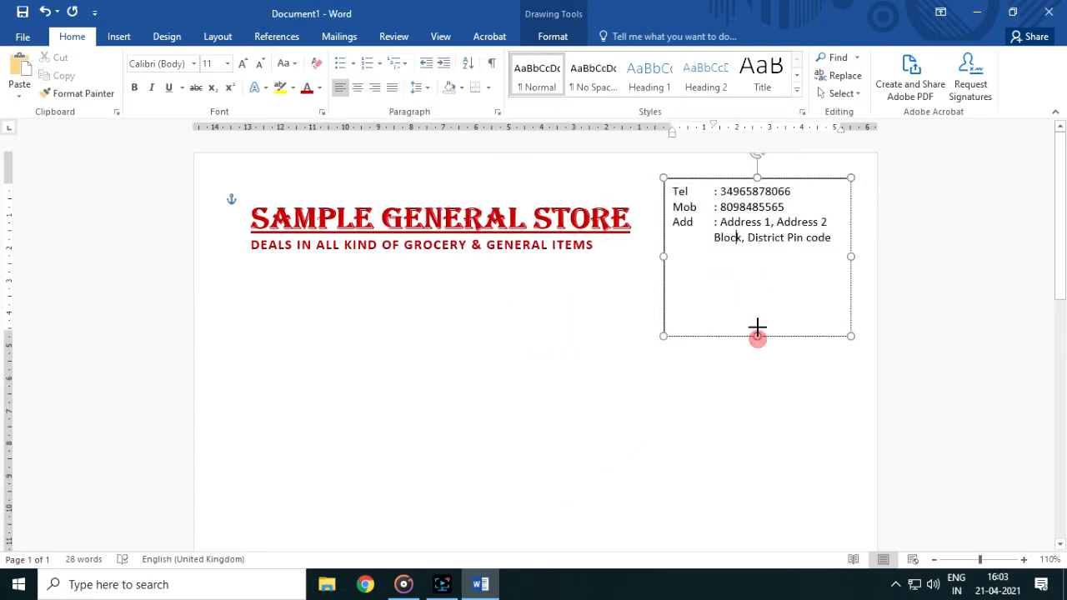
pyautogui.moveTo(756, 336); pyautogui.dragTo(756, 254)
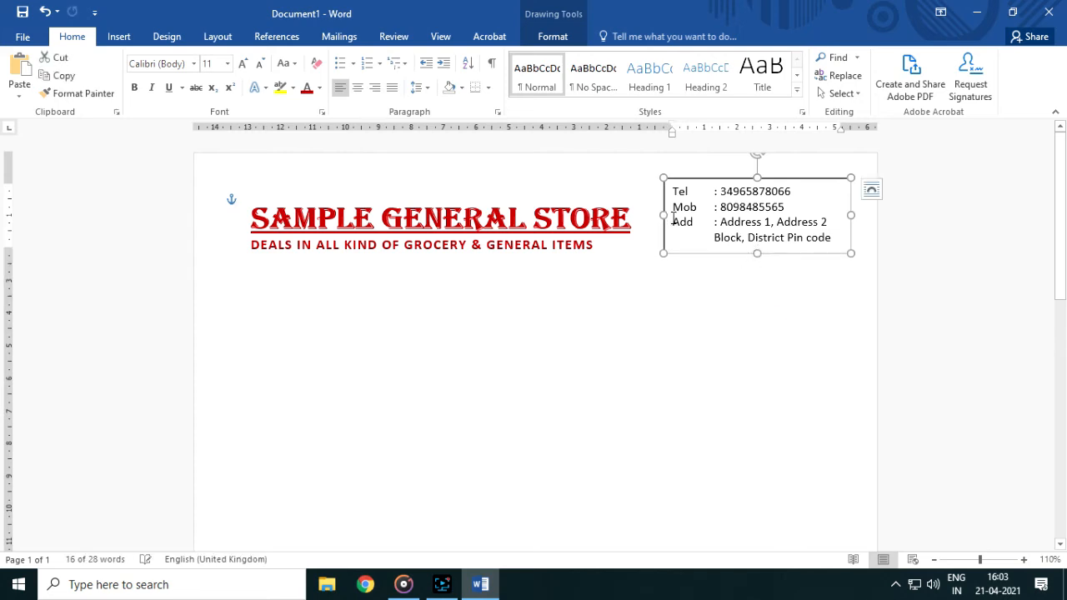
pyautogui.moveTo(675, 193); pyautogui.dragTo(829, 240)
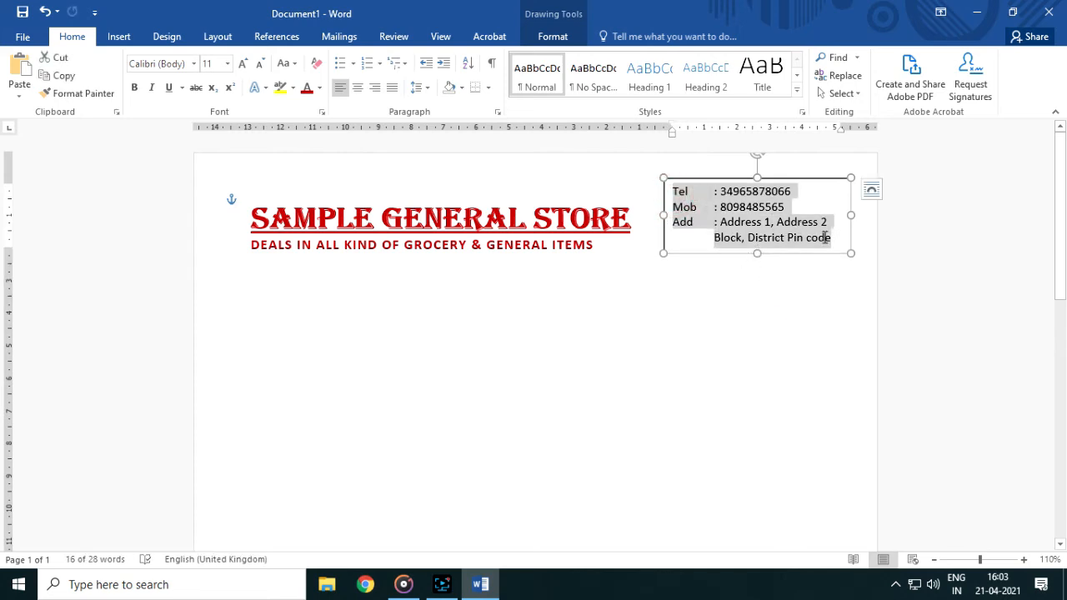
pyautogui.click(307, 88)
pyautogui.click(134, 88)
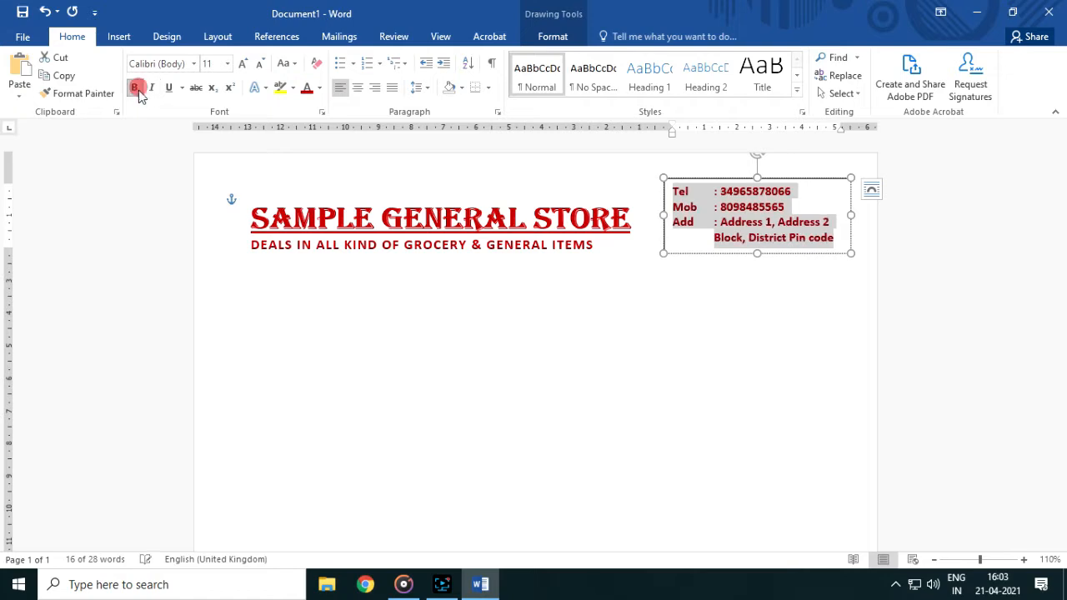
pyautogui.click(669, 320)
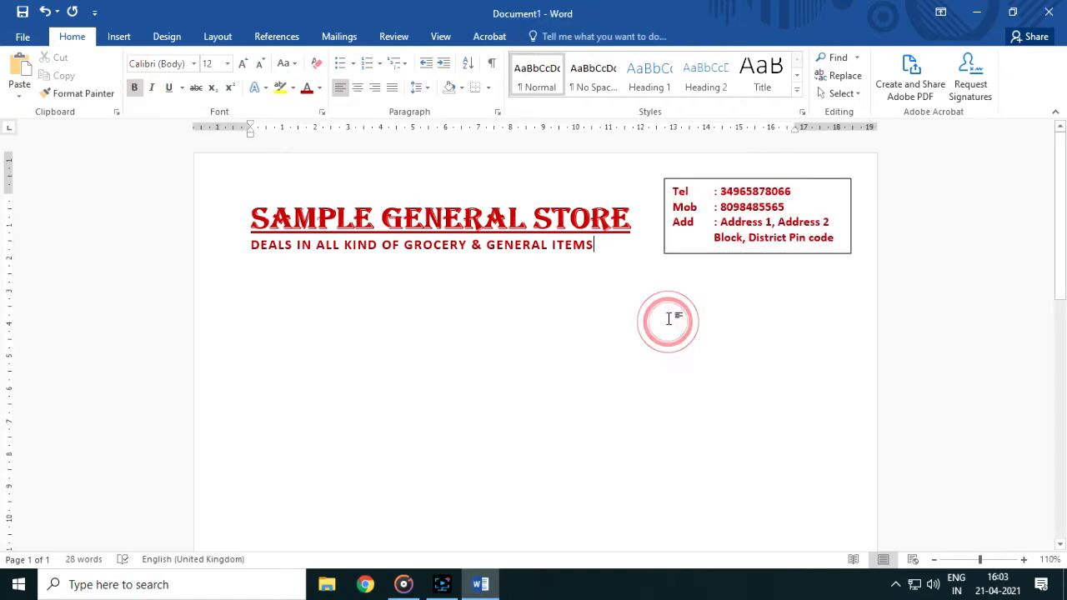
# Add a space before "Block, District Pin code" and remove the contact text box's outline.
pyautogui.click(714, 236)
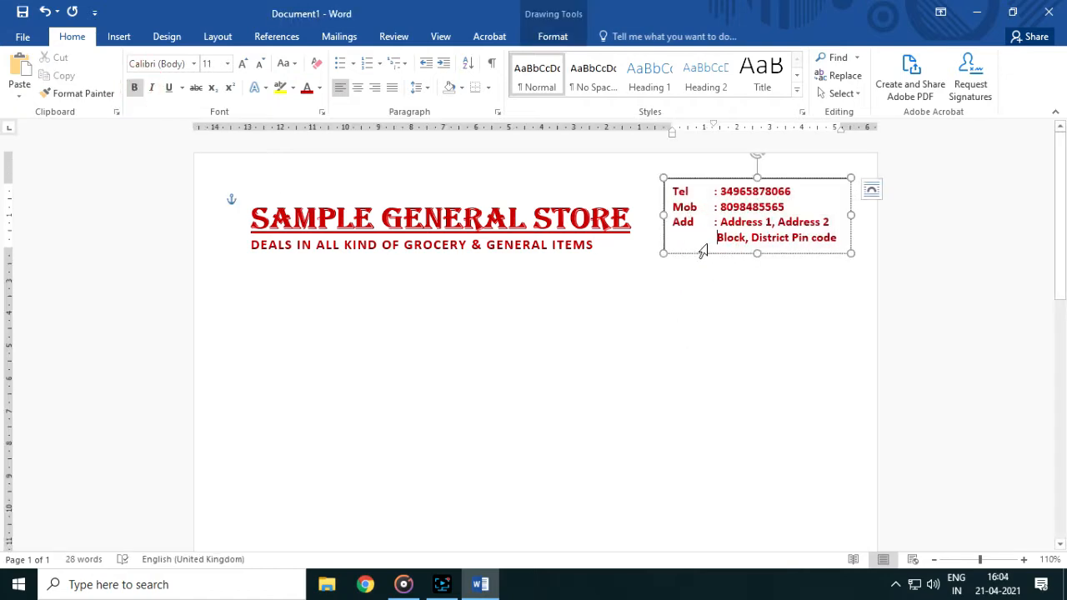
pyautogui.click(700, 255)
pyautogui.rightClick(704, 258)
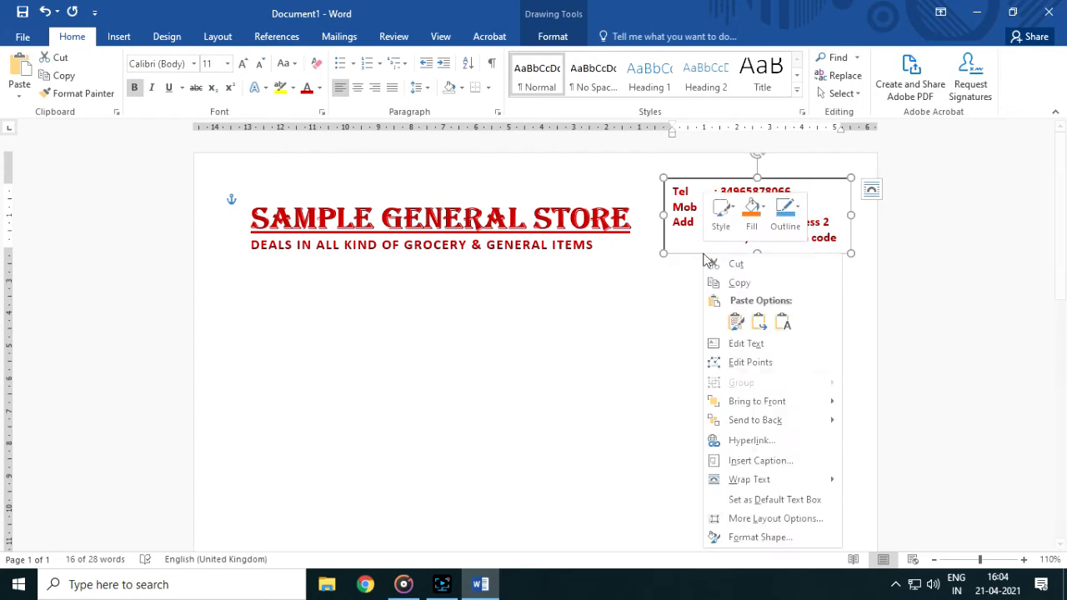
pyautogui.click(750, 537)
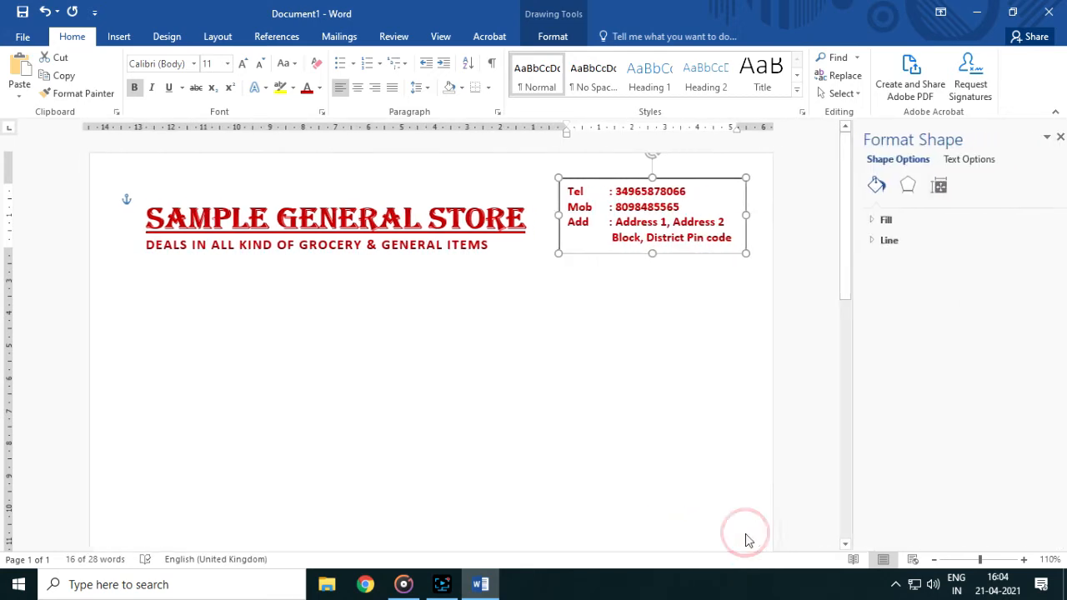
pyautogui.click(883, 240)
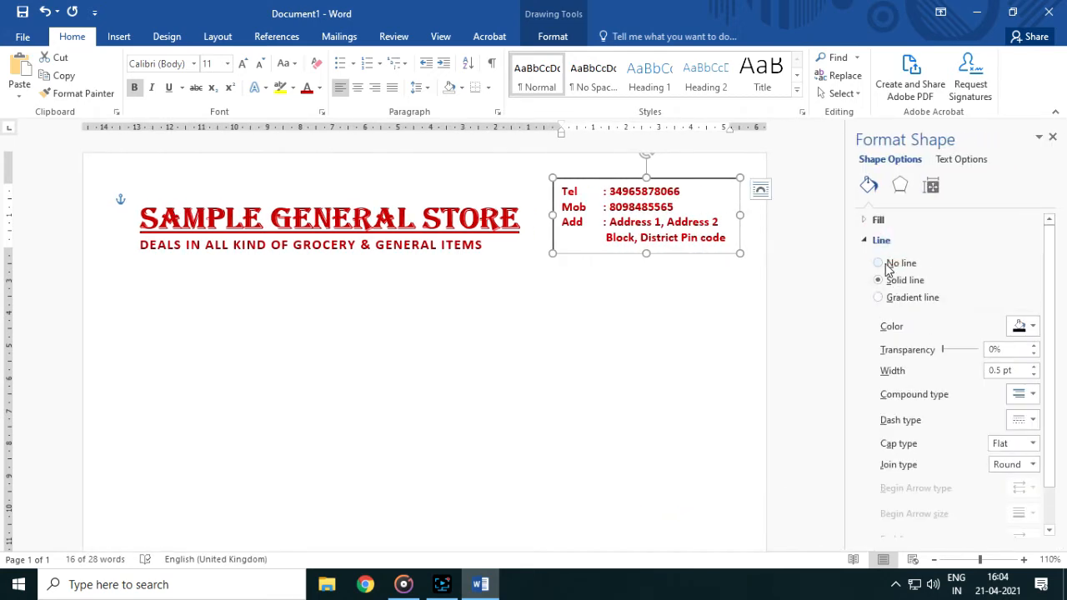
pyautogui.click(878, 262)
# Move the contact text box slightly down and to the right so it sits level with the title.
pyautogui.click(590, 330)
pyautogui.click(614, 255)
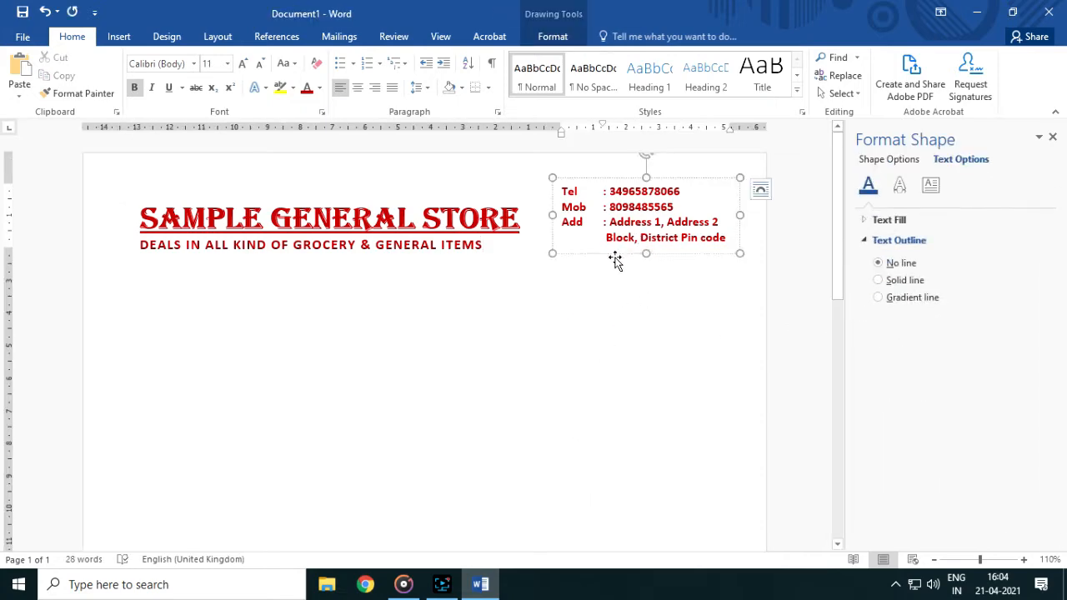
pyautogui.moveTo(614, 257); pyautogui.dragTo(621, 272)
# Draw a vertical line about 2.25 cm high between the store title and the contact details.
pyautogui.click(118, 37)
pyautogui.click(214, 83)
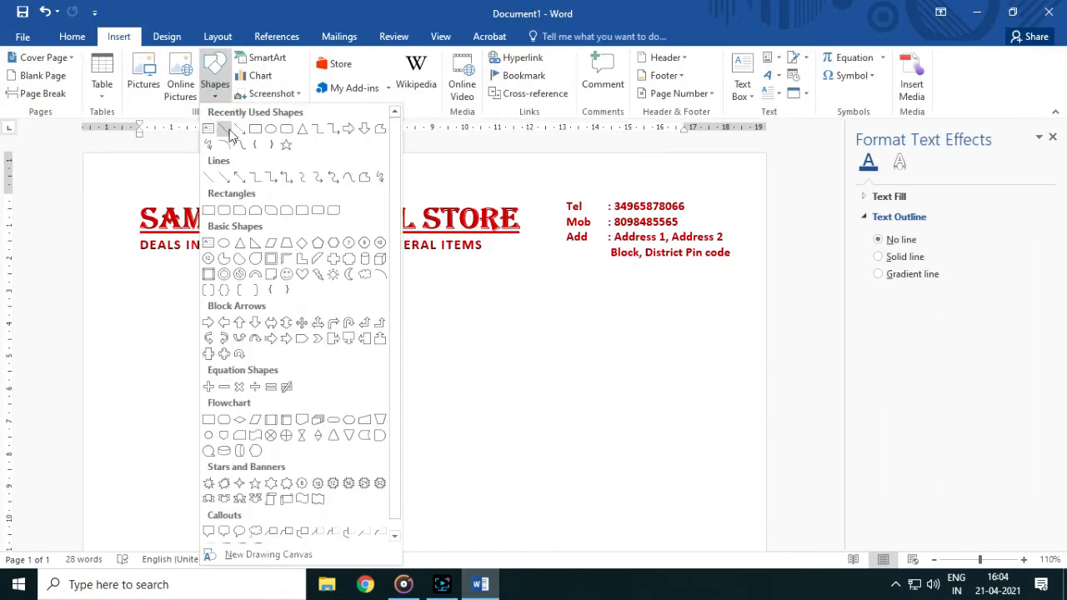
pyautogui.click(224, 130)
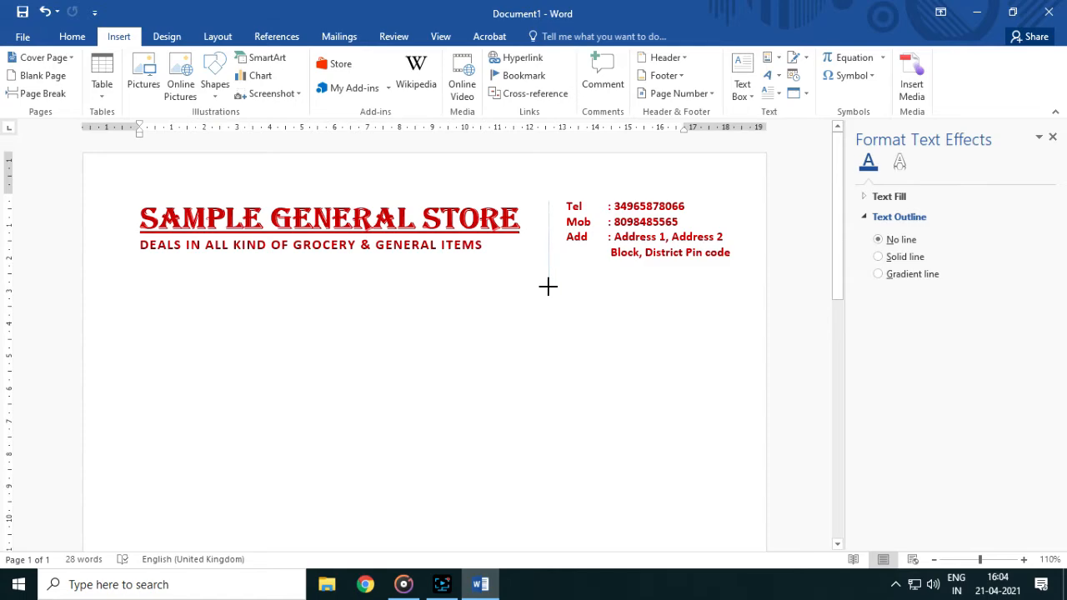
pyautogui.moveTo(547, 287)
pyautogui.mouseDown()
pyautogui.moveTo(547, 271)
pyautogui.moveTo(548, 283)
pyautogui.mouseUp()
# Apply a thick 1.5 pt black line style to the vertical divider line.
pyautogui.scroll(2, 572, 286)
pyautogui.click(620, 328)
pyautogui.scroll(8, 617, 317)
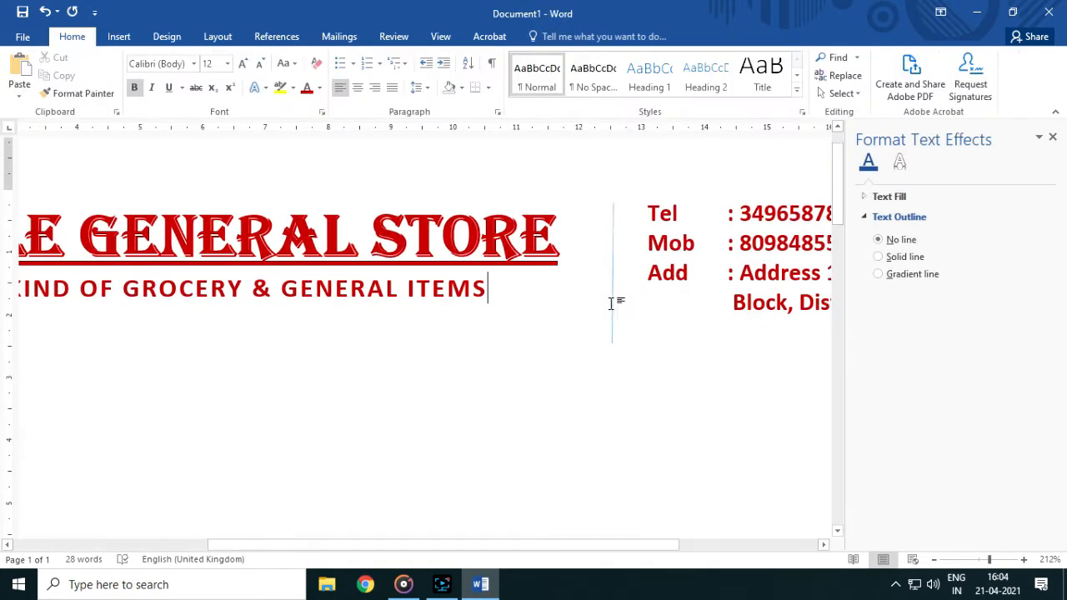
pyautogui.click(612, 303)
pyautogui.doubleClick(613, 315)
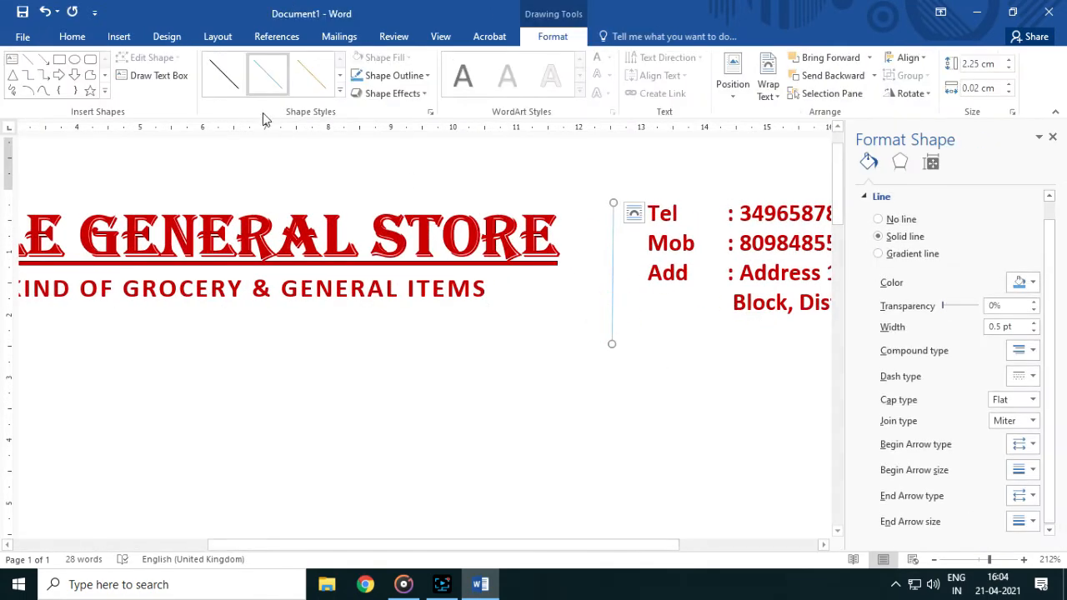
pyautogui.click(338, 91)
pyautogui.click(228, 202)
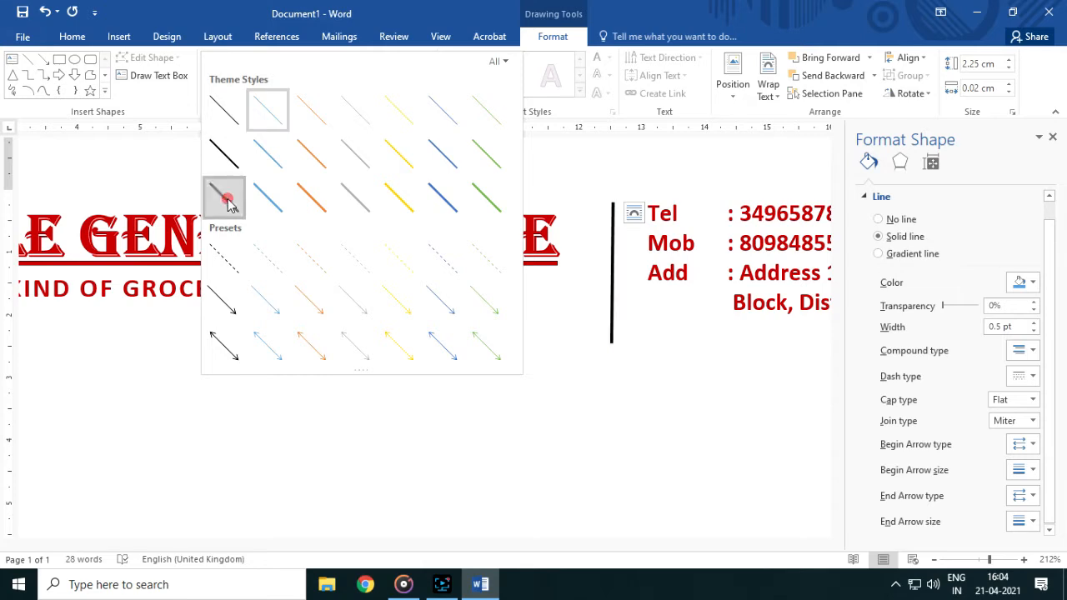
# Colour the divider line standard dark red, then straighten and shorten it to end just below the address lines.
pyautogui.click(425, 94)
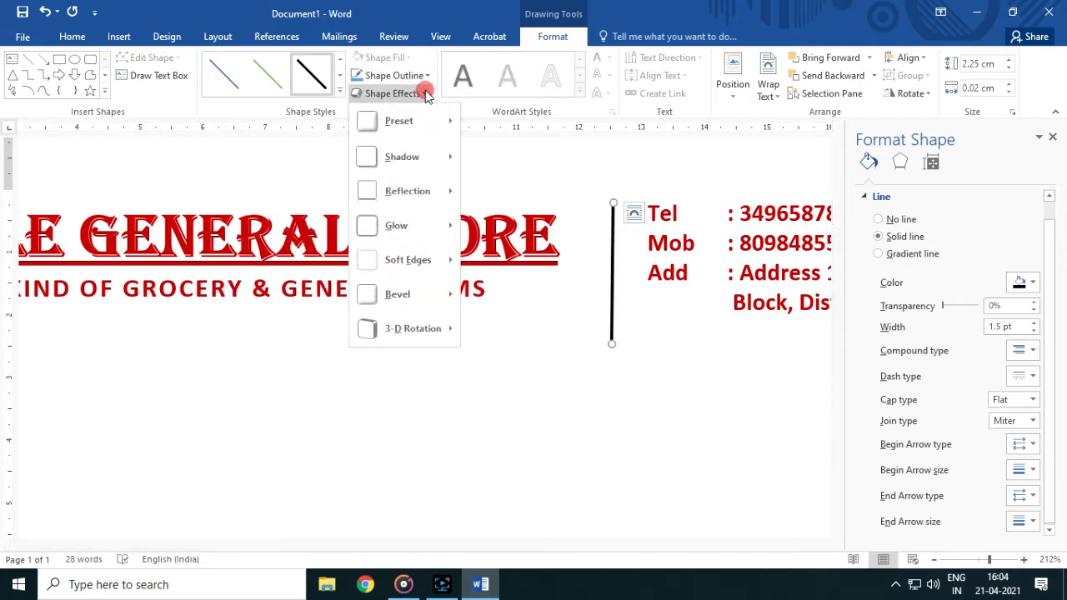
pyautogui.click(426, 76)
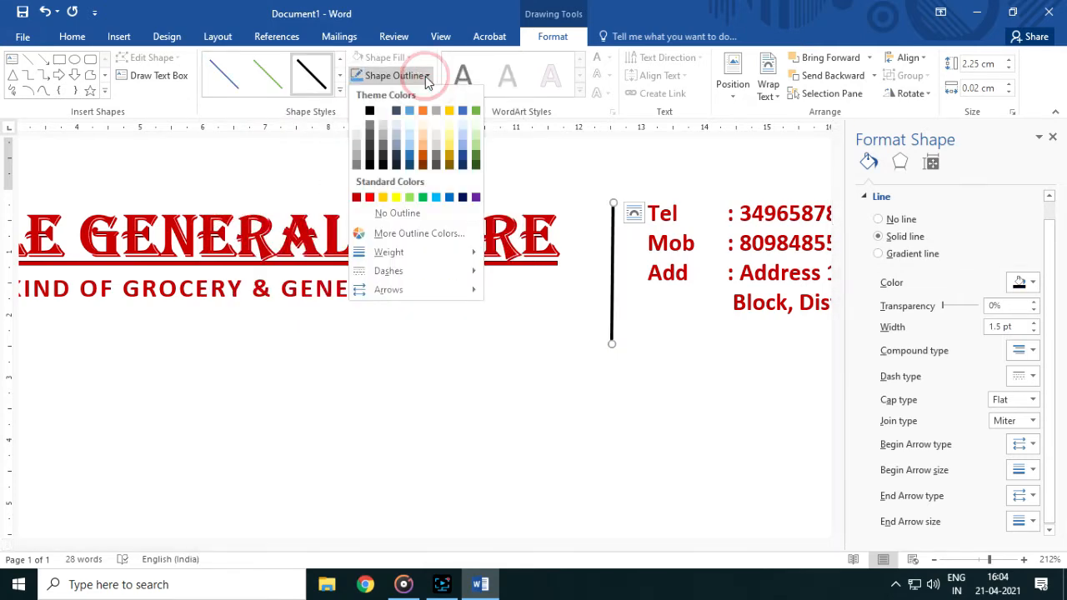
pyautogui.click(356, 198)
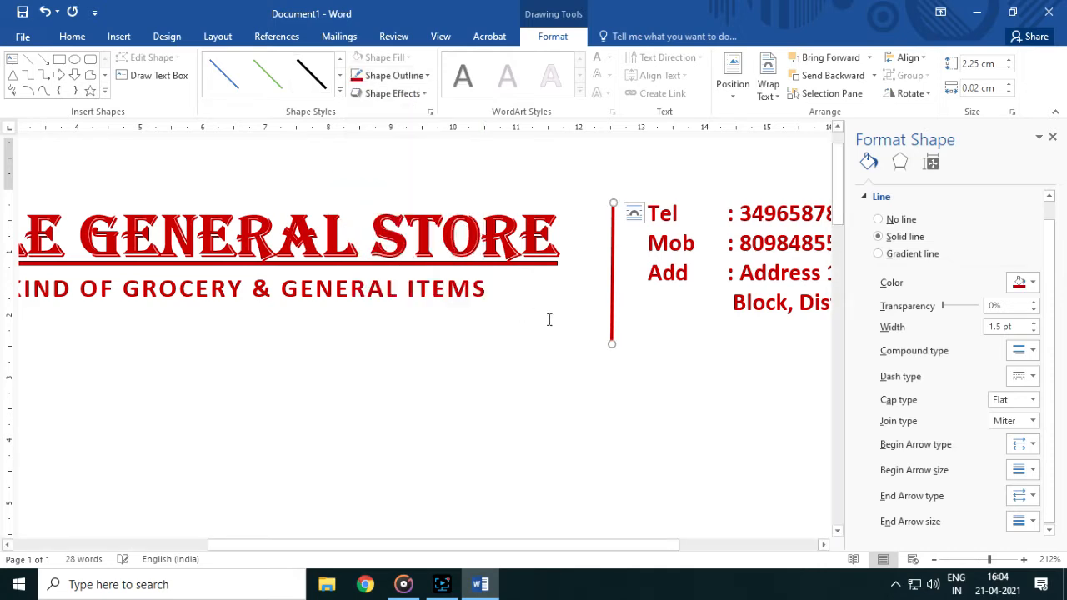
pyautogui.moveTo(613, 342); pyautogui.dragTo(610, 321)
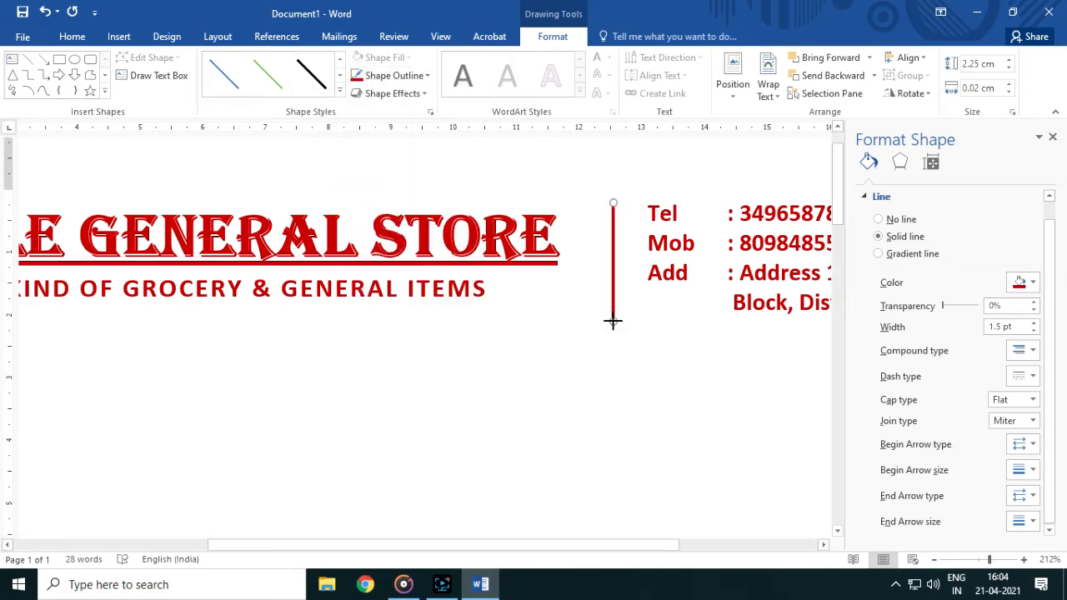
pyautogui.click(616, 386)
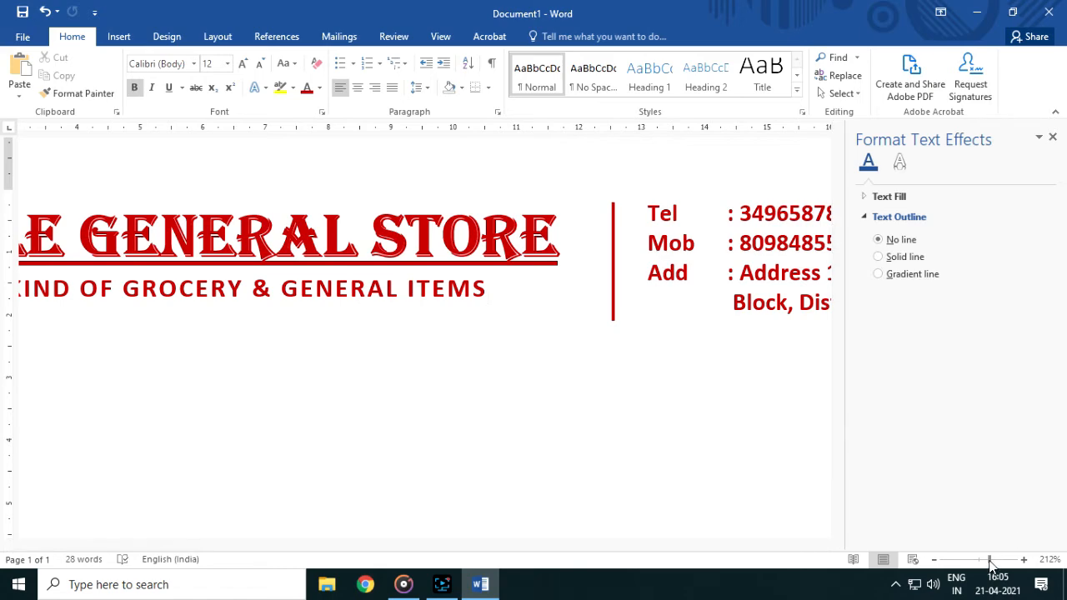
# Add a centred BILL SLIP heading two lines below the tagline.
pyautogui.moveTo(989, 559); pyautogui.dragTo(979, 559)
pyautogui.press('Return')
pyautogui.press('Return')
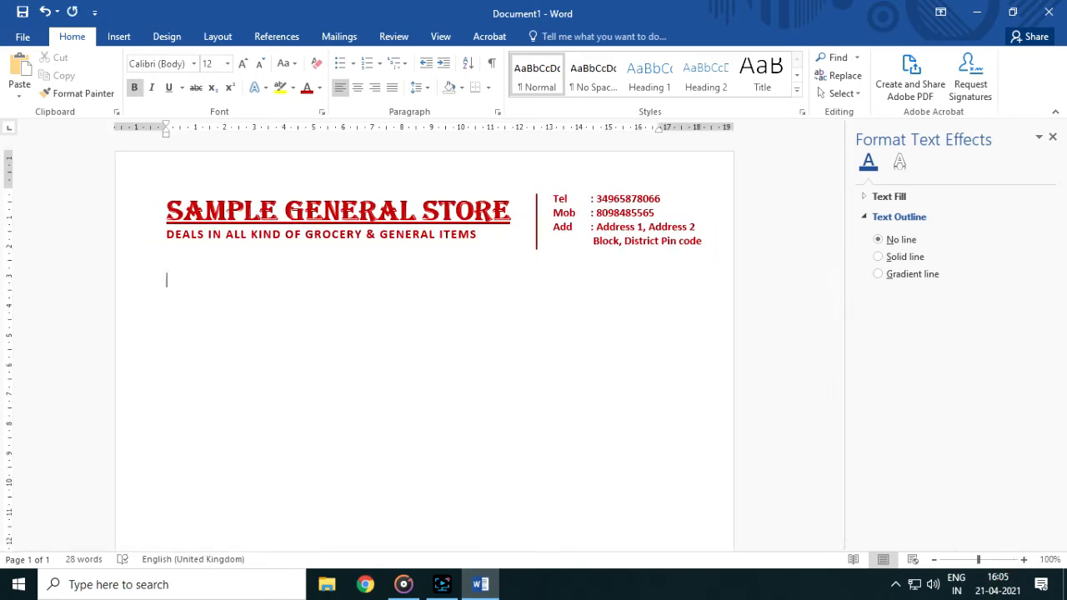
pyautogui.click(358, 88)
# Enlarge the BILL SLIP heading to 26 pt and underline it.
pyautogui.moveTo(385, 281); pyautogui.dragTo(445, 281)
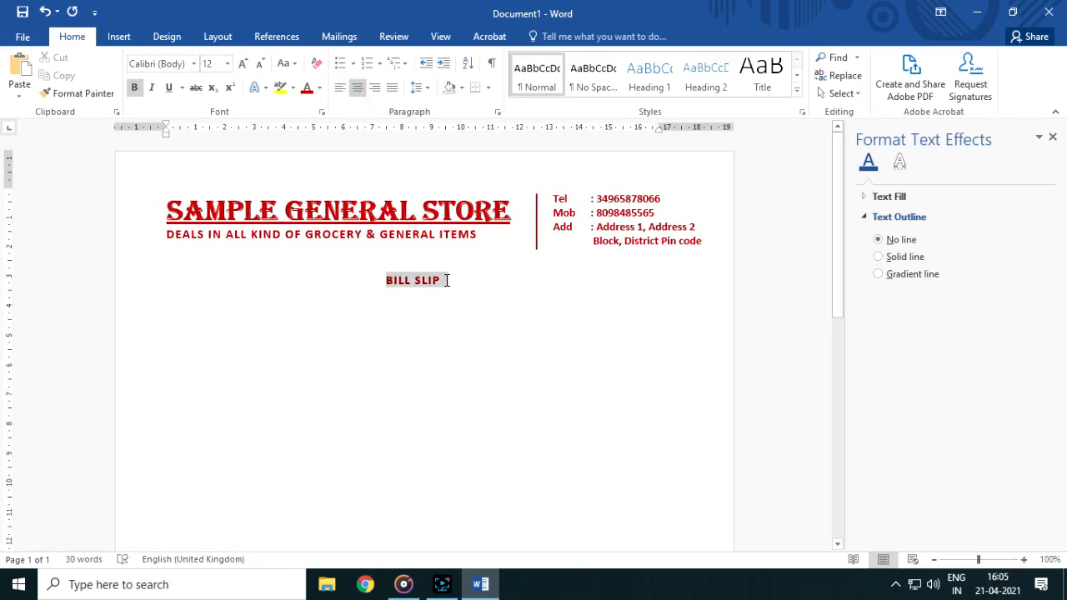
pyautogui.click(246, 65)
pyautogui.click(246, 65)
pyautogui.click(246, 65)
pyautogui.click(245, 65)
pyautogui.click(246, 65)
pyautogui.doubleClick(246, 65)
pyautogui.hotkey('ctrl', 'u')
# Insert a table with one column and two rows on a new line below the BILL SLIP heading.
pyautogui.click(379, 333)
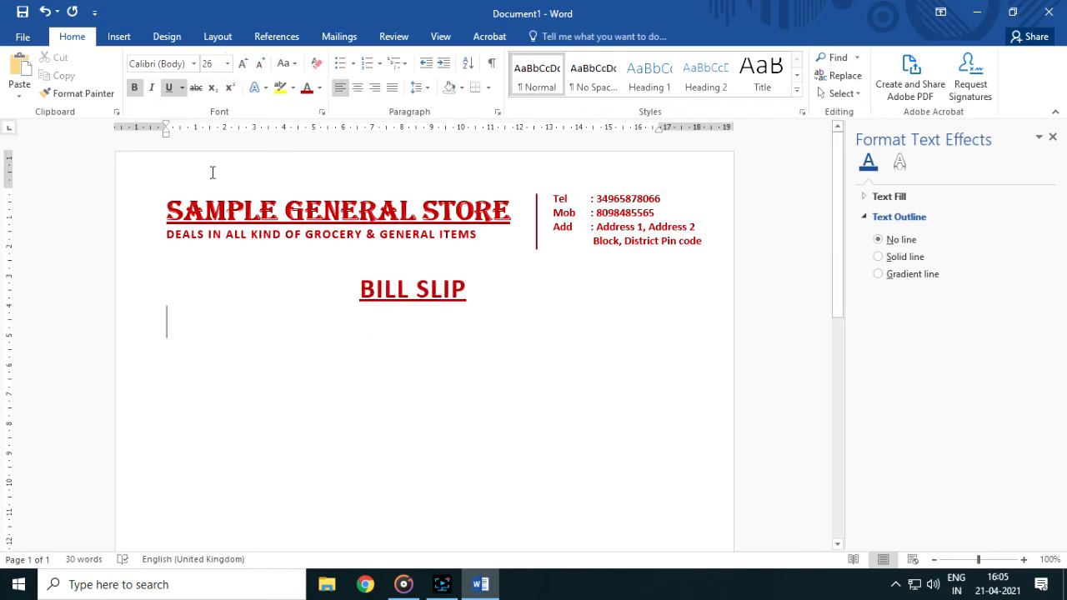
pyautogui.click(118, 36)
pyautogui.click(103, 96)
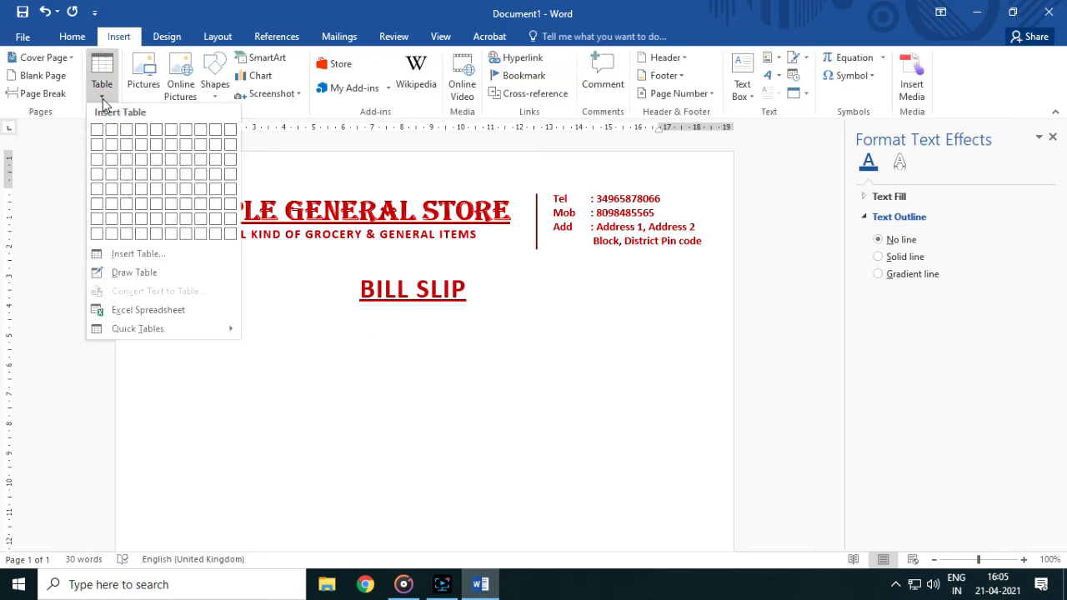
pyautogui.click(97, 144)
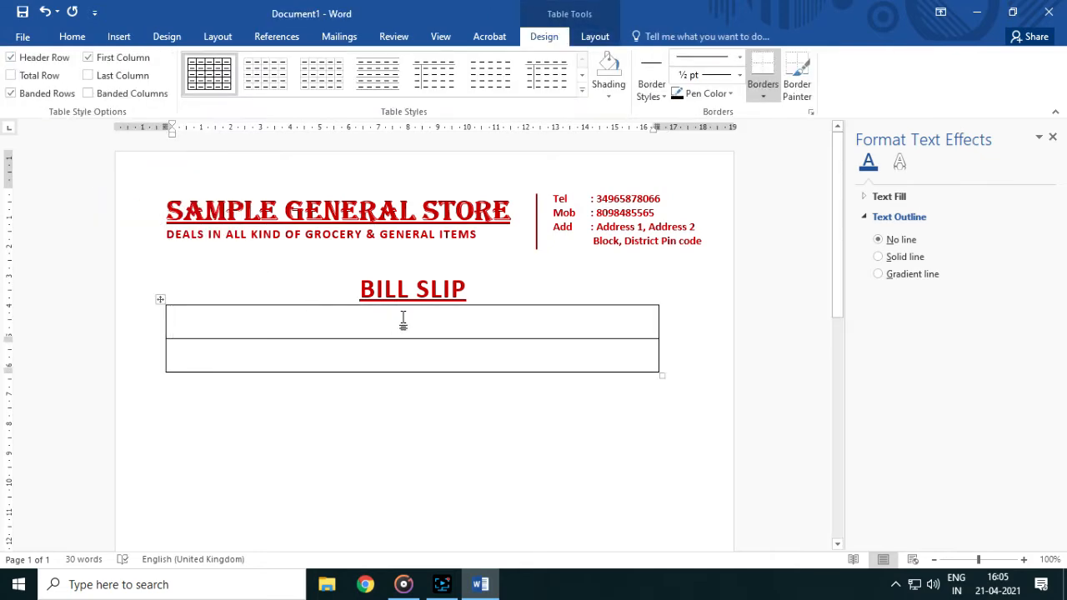
# Enter CUSTOMER NAME in the table's first row without underlining.
pyautogui.write('CU')
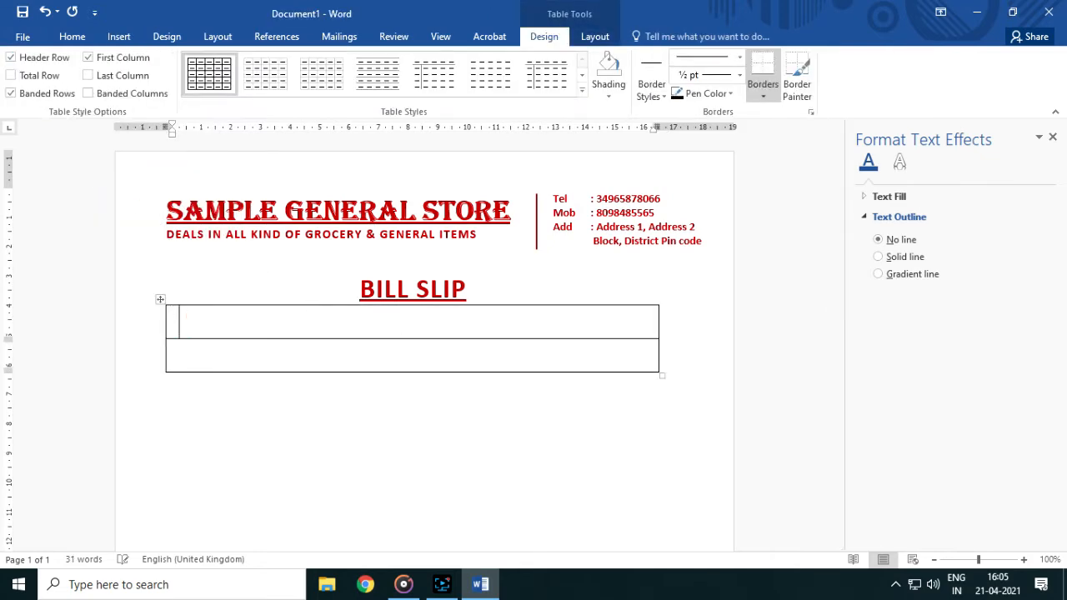
pyautogui.click(72, 36)
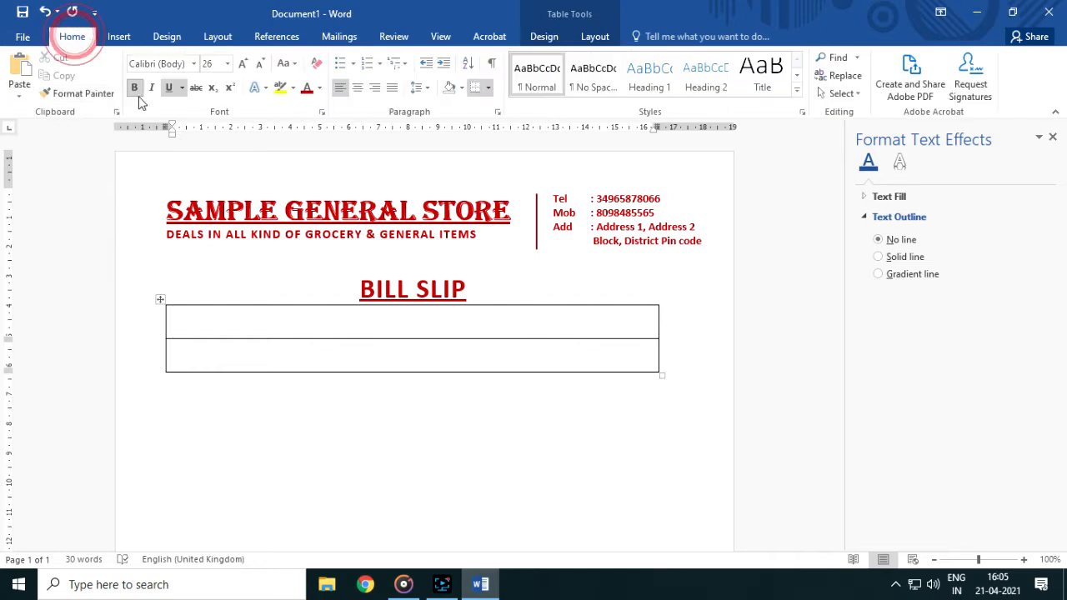
pyautogui.click(169, 88)
pyautogui.write('CUSTOMER NAME')
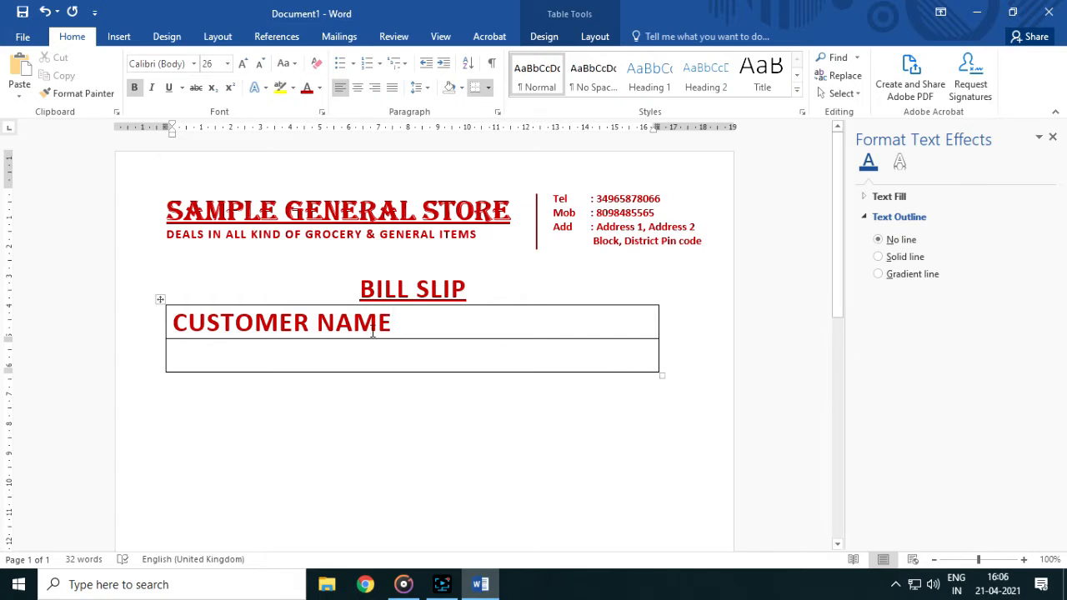
# Reduce the CUSTOMER NAME text to 18 pt.
pyautogui.moveTo(430, 325); pyautogui.dragTo(206, 328)
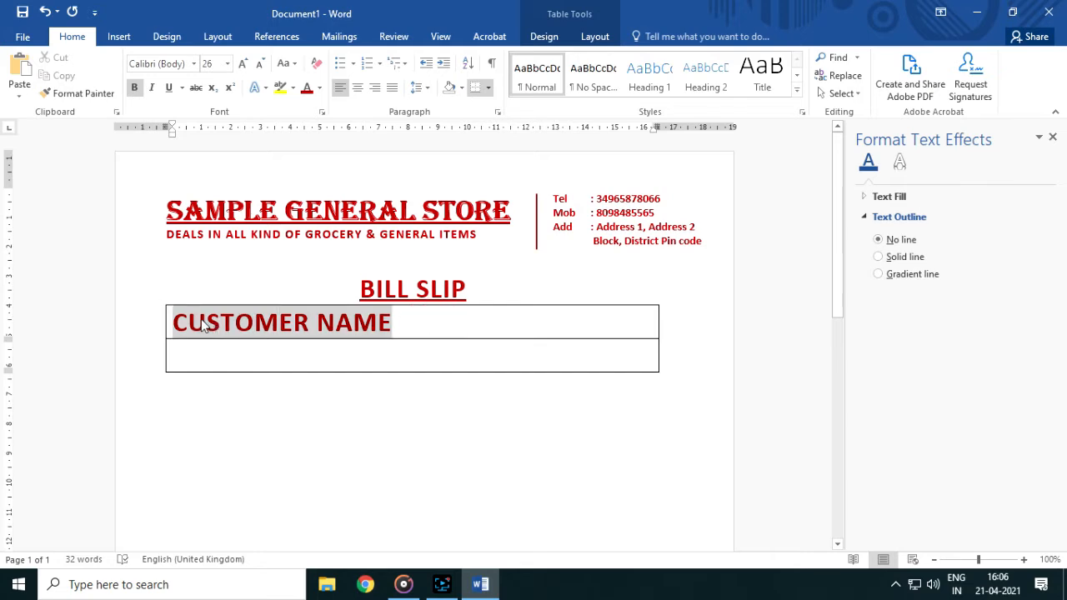
pyautogui.click(260, 64)
pyautogui.click(260, 64)
pyautogui.click(260, 64)
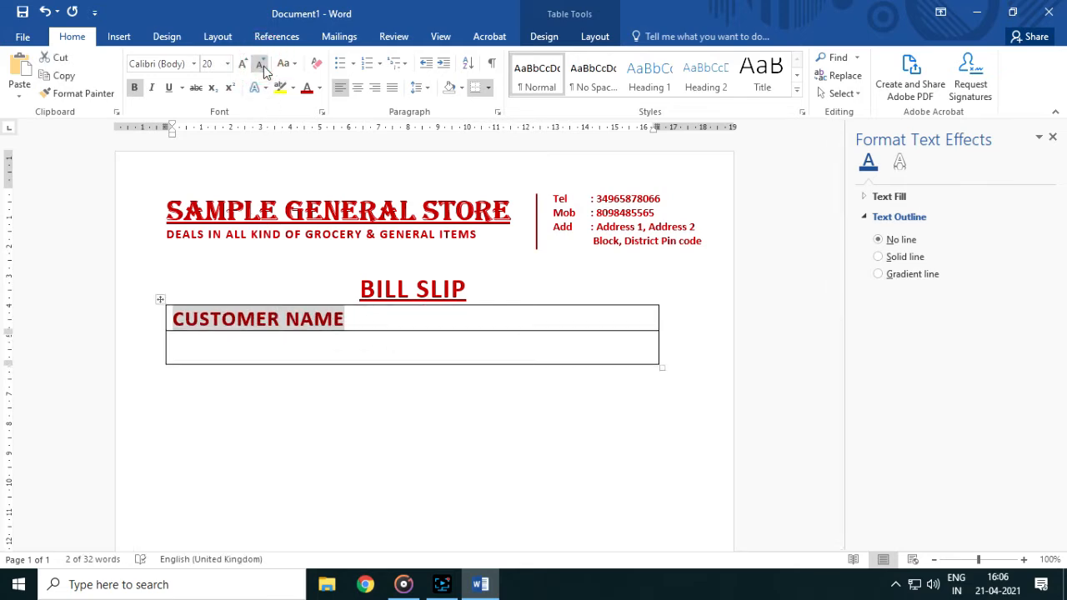
pyautogui.click(260, 65)
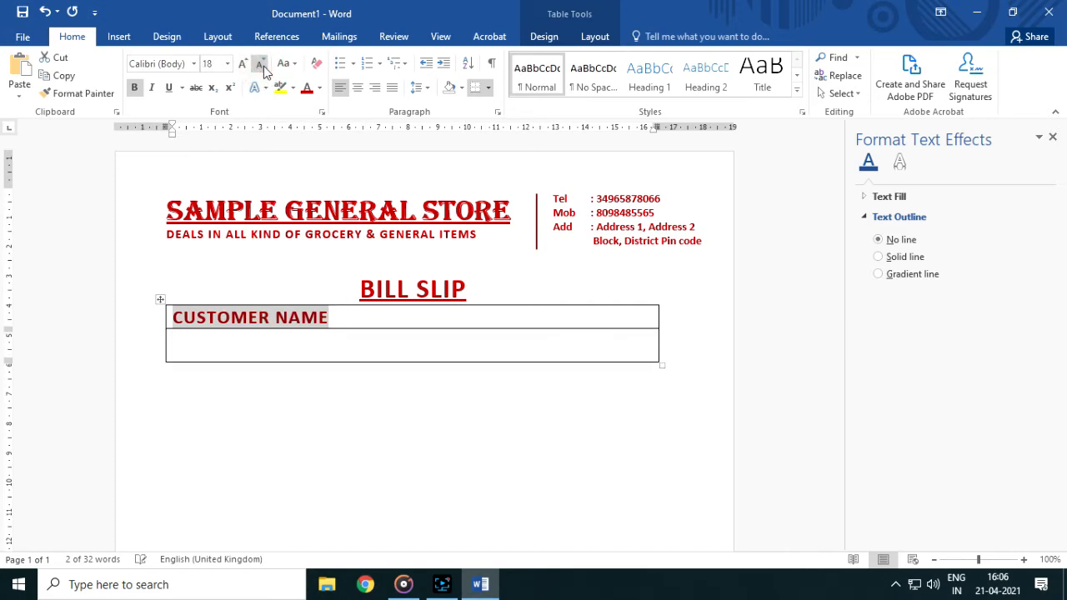
# Narrow the customer table to roughly half the page width, center CUSTOMER NAME, and make the blank second row taller.
pyautogui.moveTo(659, 365); pyautogui.dragTo(379, 359)
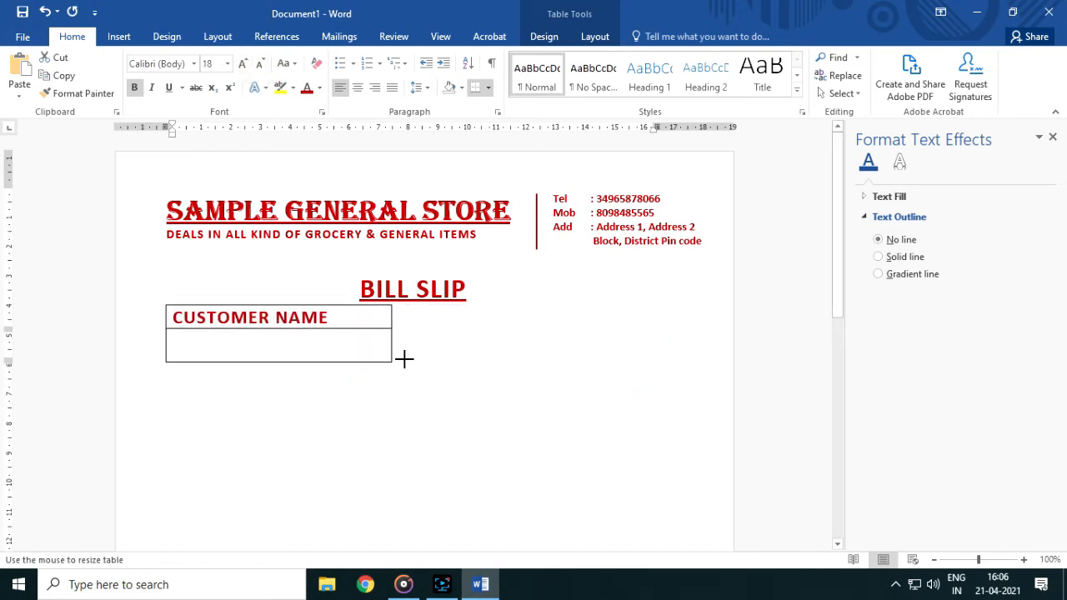
pyautogui.click(300, 318)
pyautogui.click(360, 88)
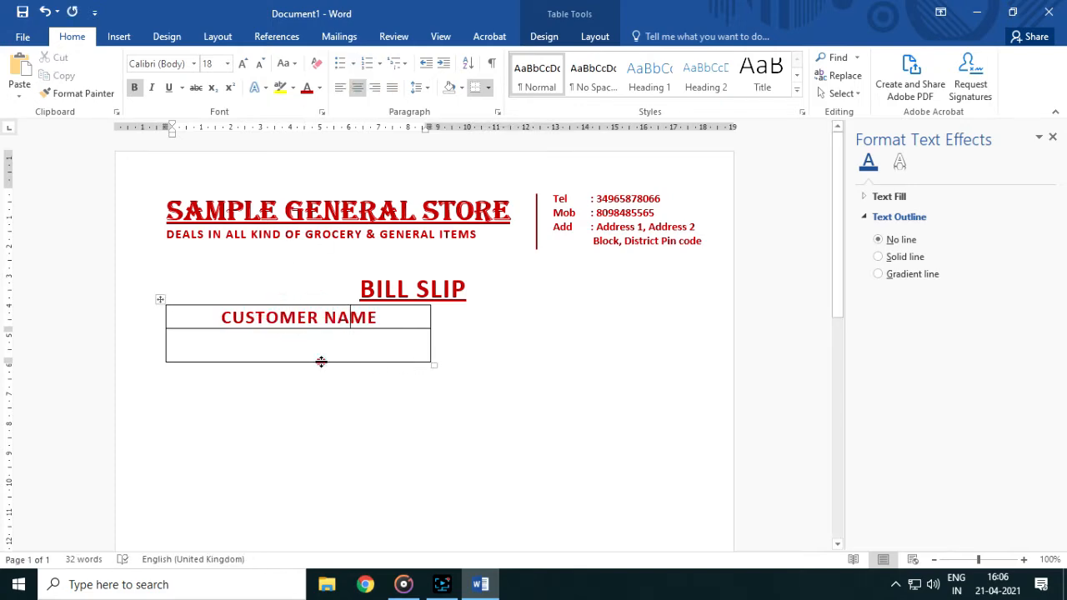
pyautogui.moveTo(321, 362); pyautogui.dragTo(320, 410)
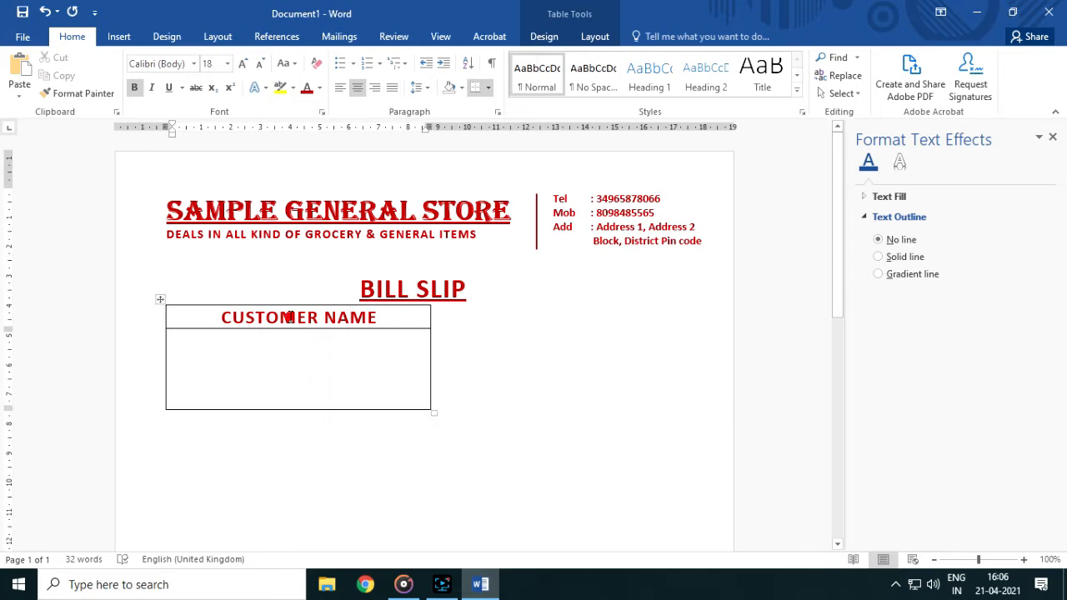
# Shade the CUSTOMER NAME row with standard dark red and make its text white.
pyautogui.click(544, 37)
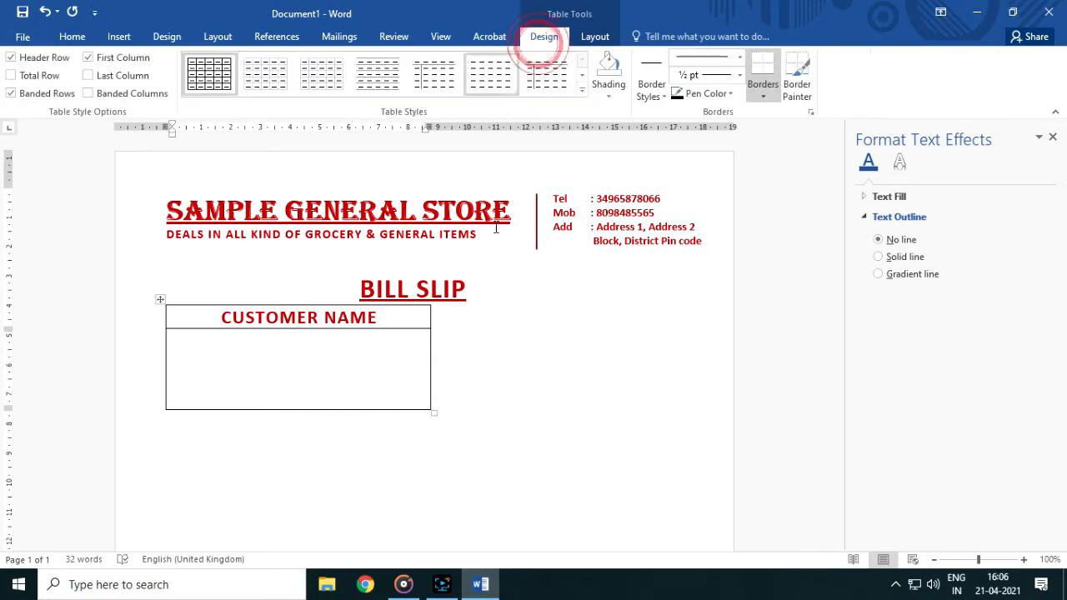
pyautogui.click(608, 95)
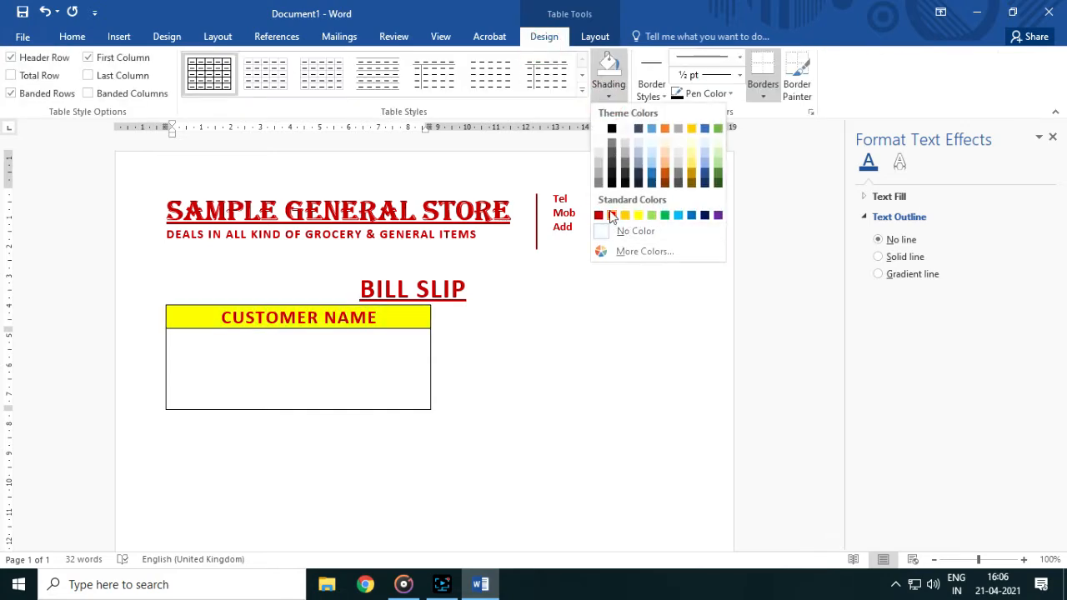
pyautogui.click(599, 216)
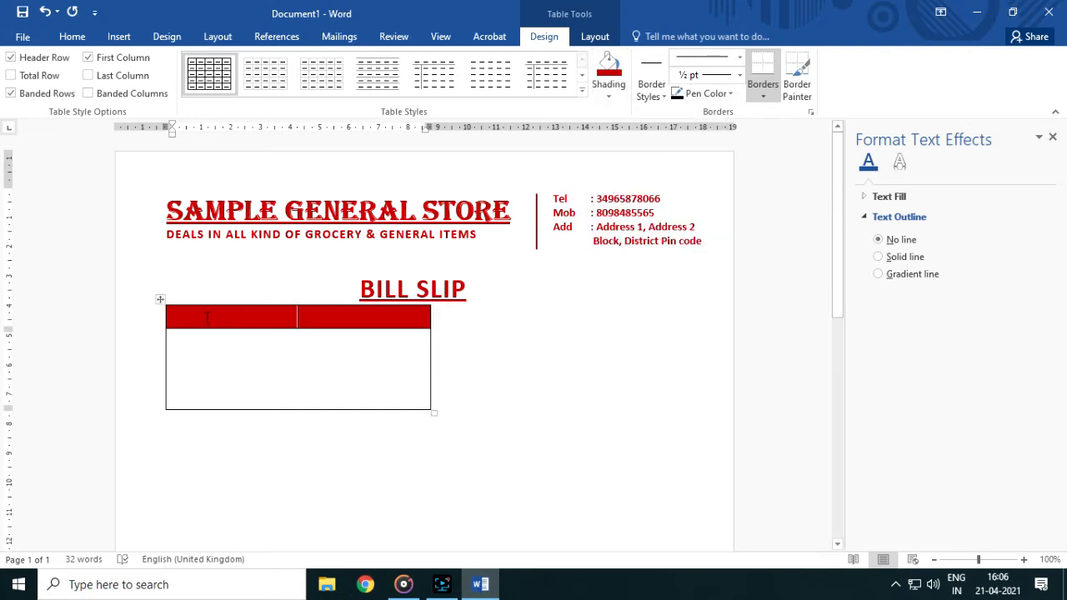
pyautogui.moveTo(202, 317); pyautogui.dragTo(362, 319)
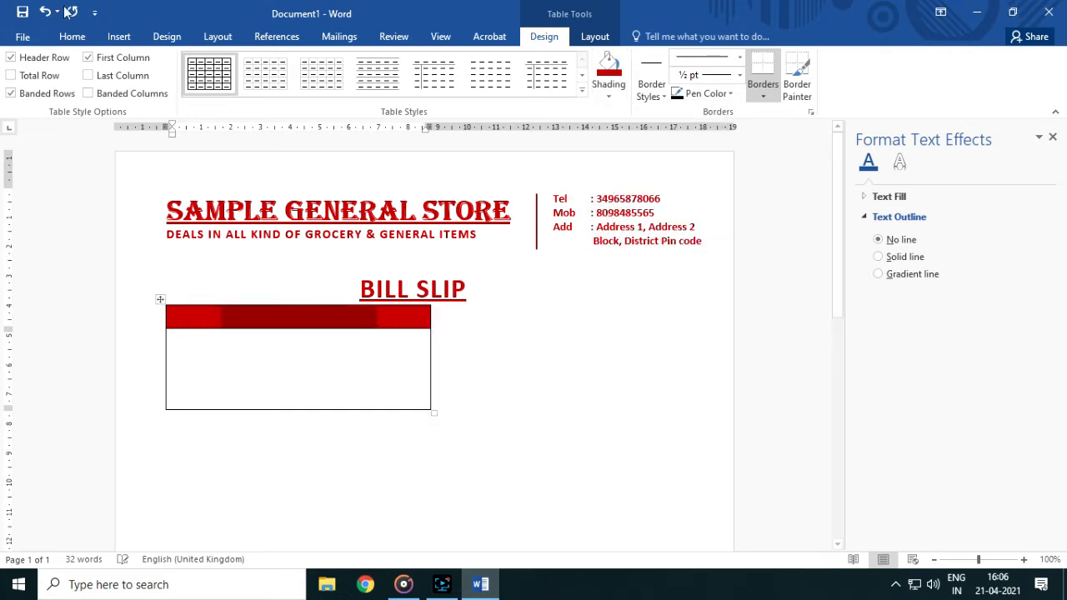
pyautogui.click(72, 36)
pyautogui.click(320, 89)
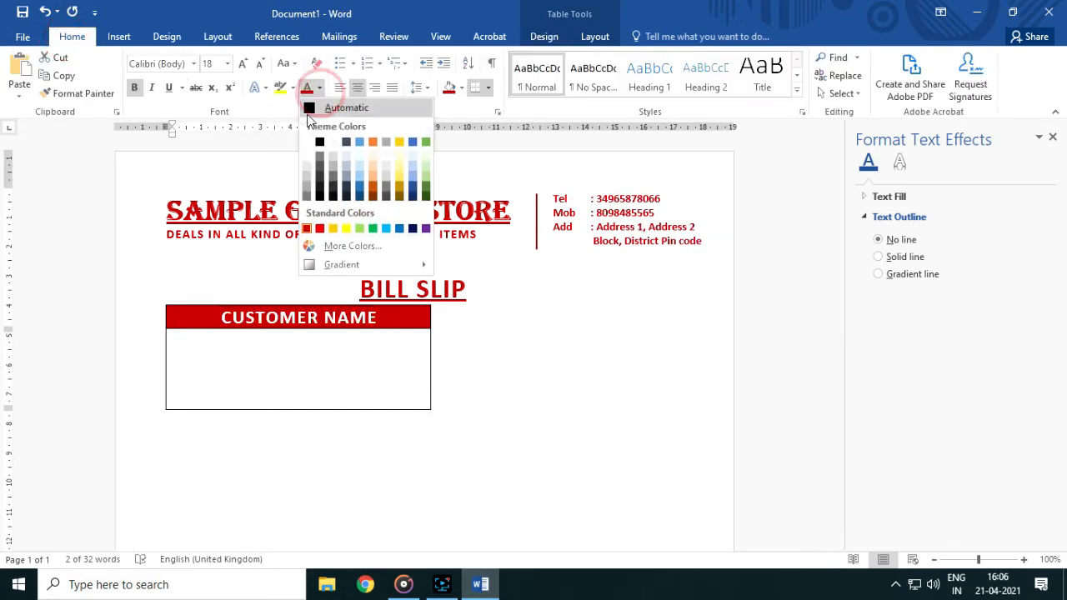
pyautogui.click(308, 138)
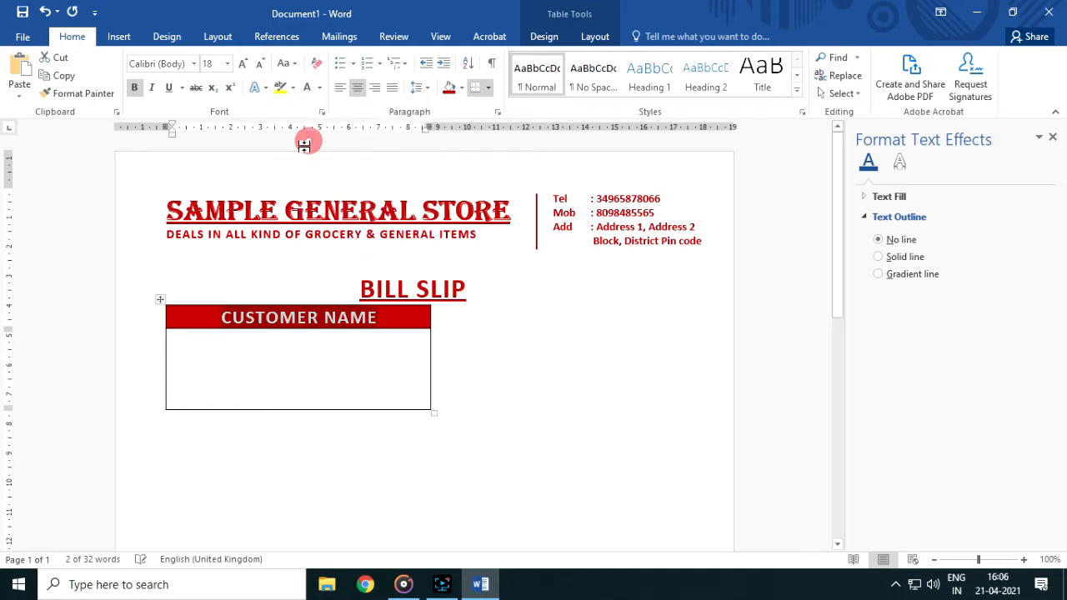
# Widen the customer table slightly and reduce the height of its blank second row.
pyautogui.click(283, 384)
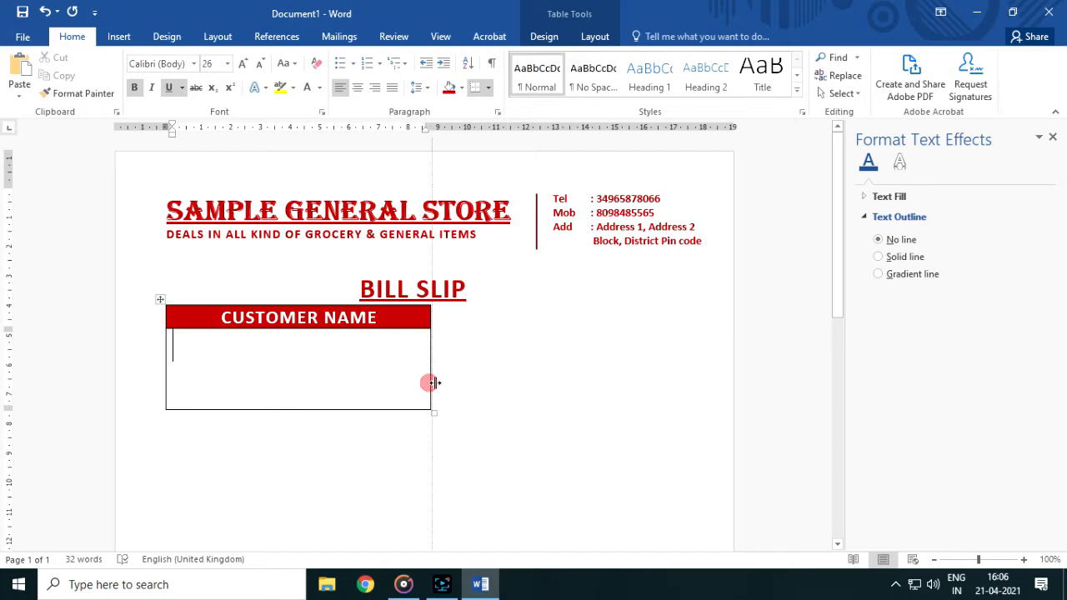
pyautogui.moveTo(432, 383); pyautogui.dragTo(450, 383)
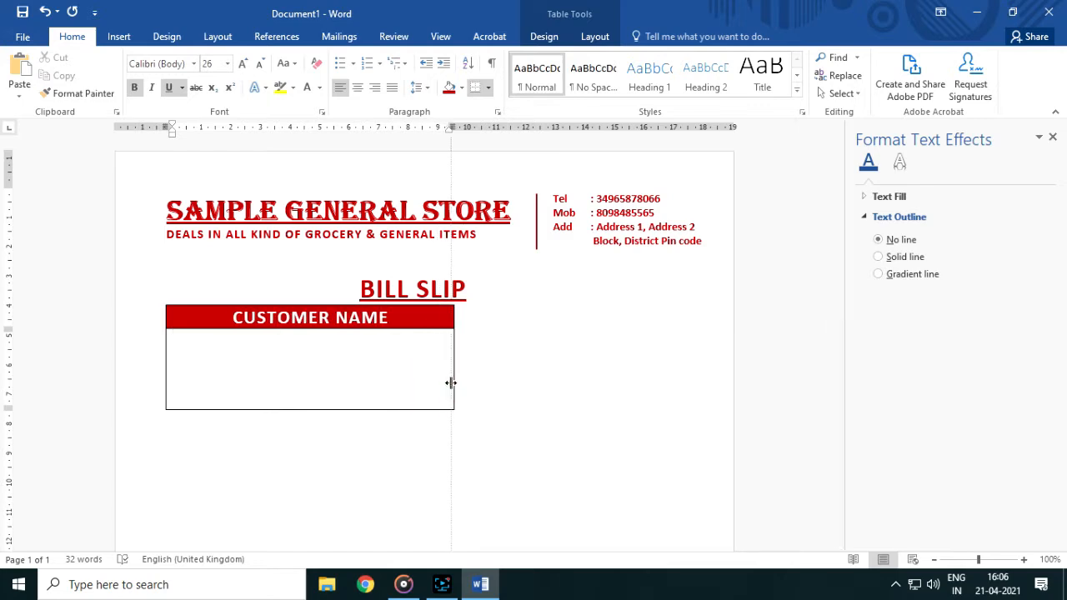
pyautogui.moveTo(450, 382); pyautogui.dragTo(451, 383)
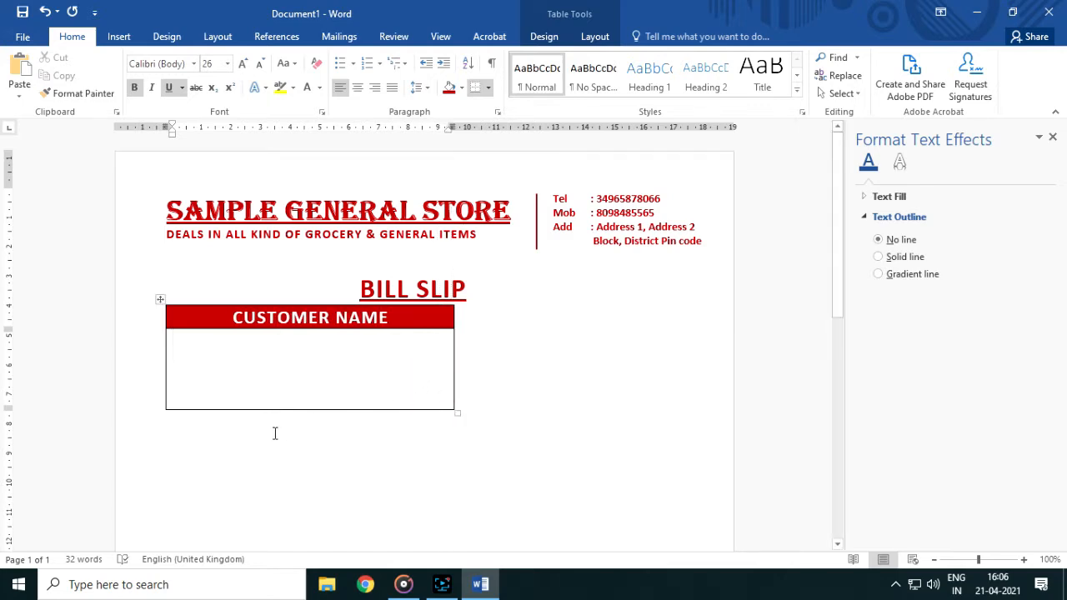
pyautogui.moveTo(286, 409); pyautogui.dragTo(291, 394)
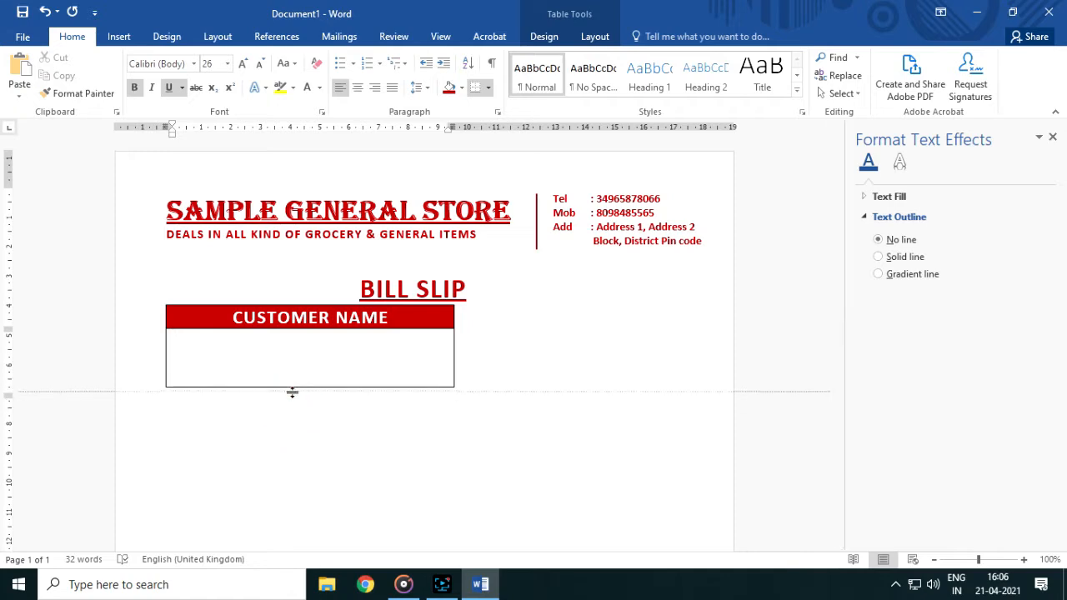
# Insert a table with two columns and four rows below the customer table.
pyautogui.click(631, 430)
pyautogui.click(523, 351)
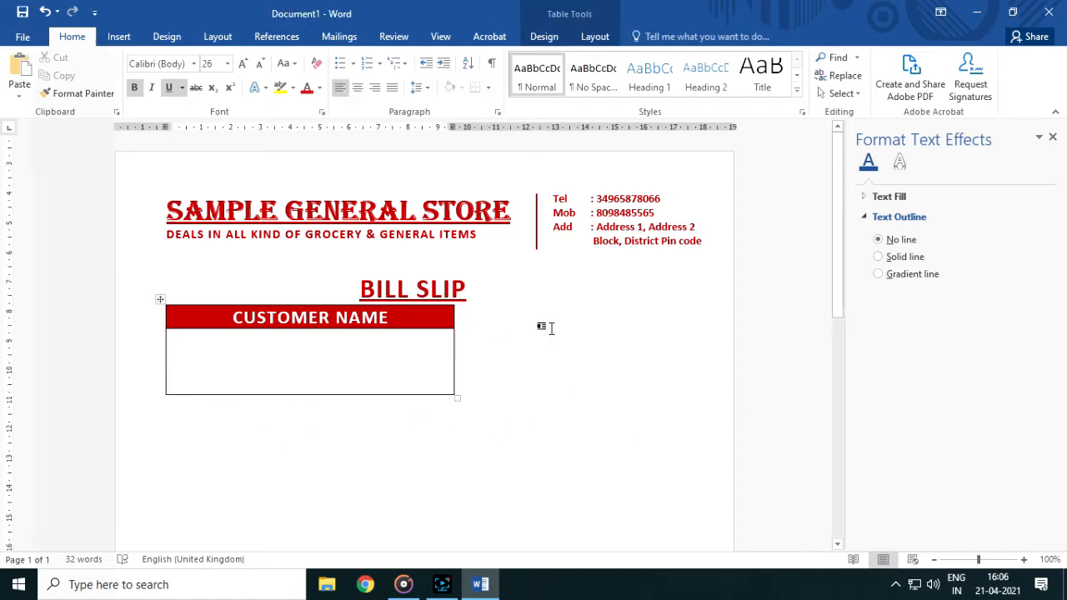
pyautogui.scroll(-2, 550, 326)
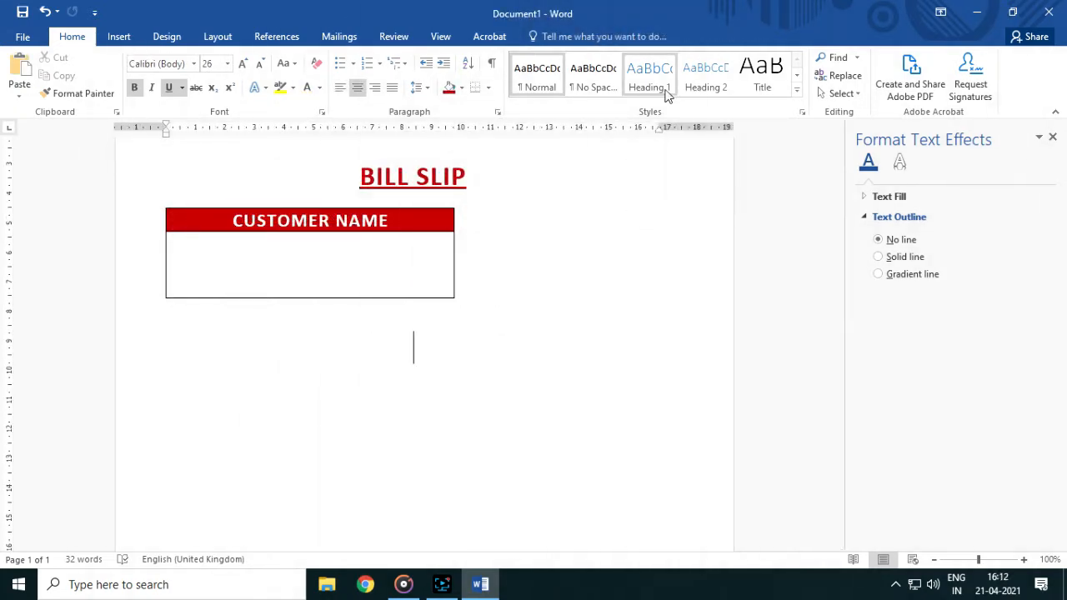
pyautogui.click(119, 36)
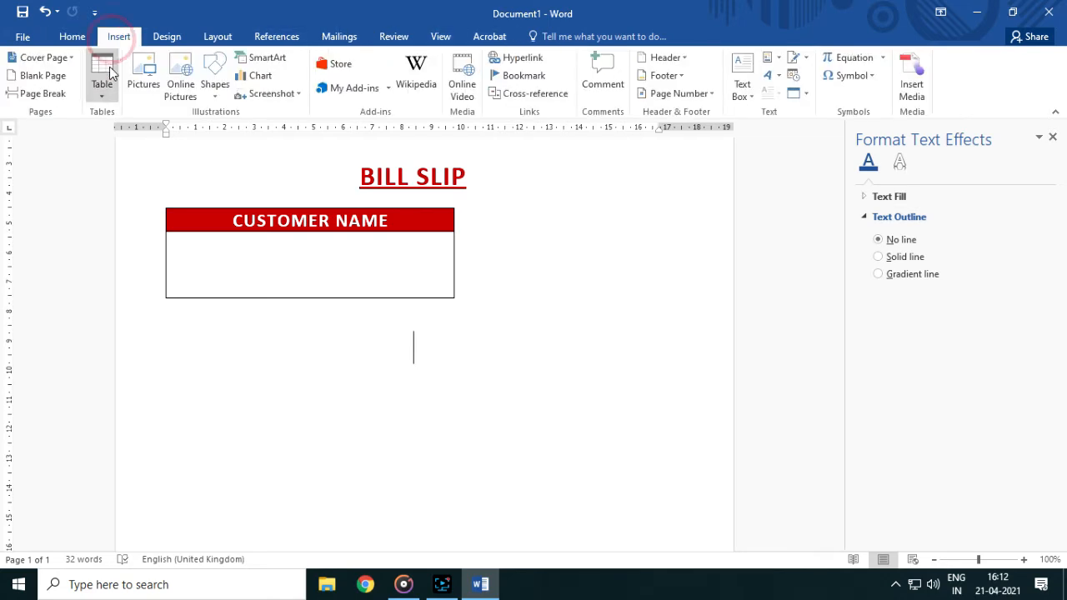
pyautogui.click(102, 94)
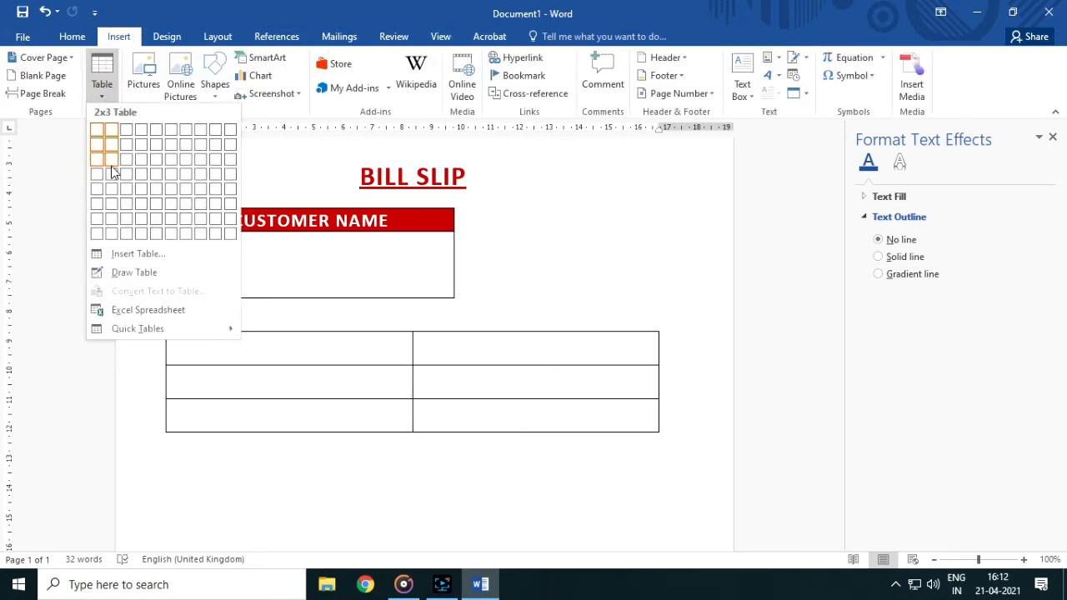
pyautogui.click(113, 176)
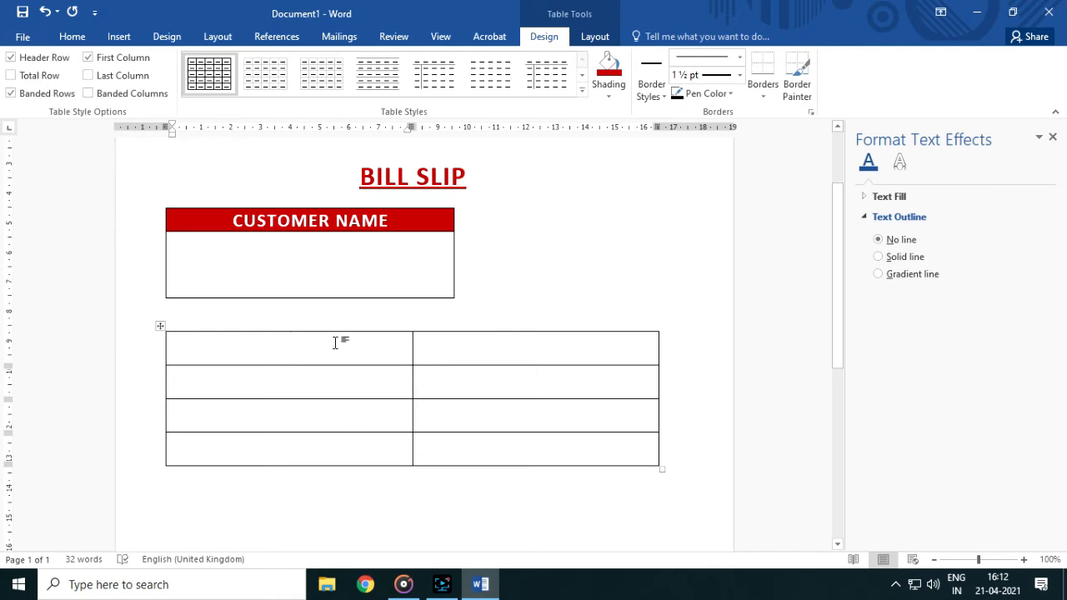
# Apply 2 ¼ pt lines to all borders of the new four-row table.
pyautogui.click(157, 328)
pyautogui.click(736, 75)
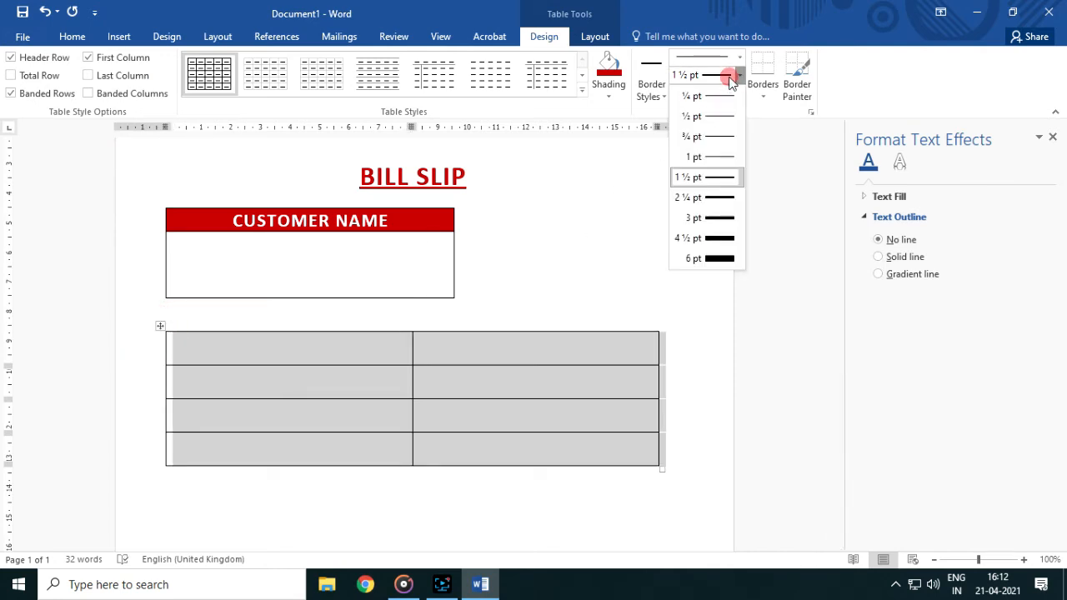
pyautogui.click(710, 204)
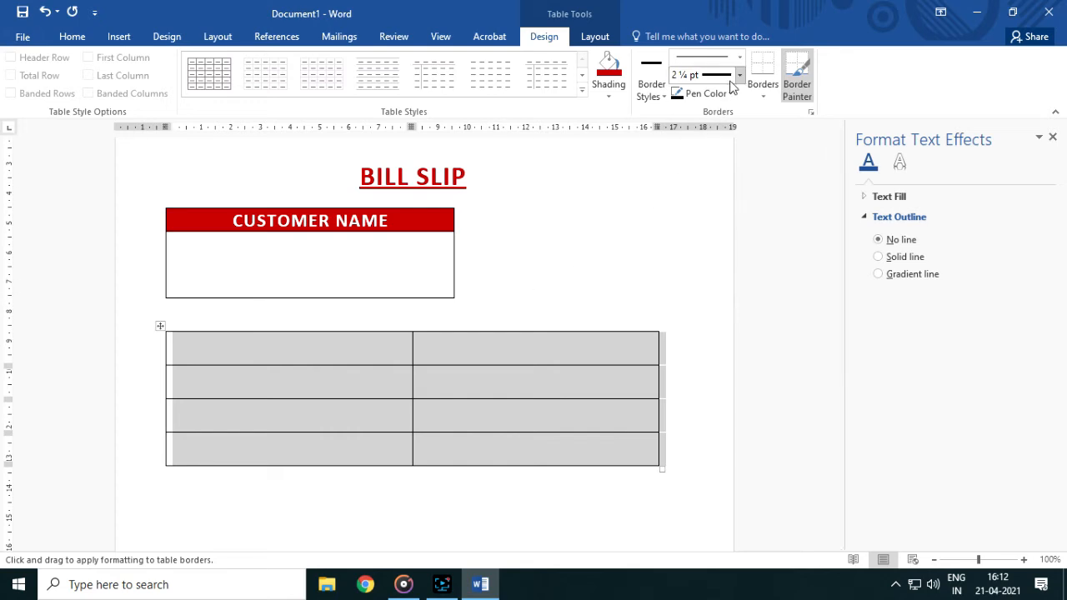
pyautogui.click(760, 83)
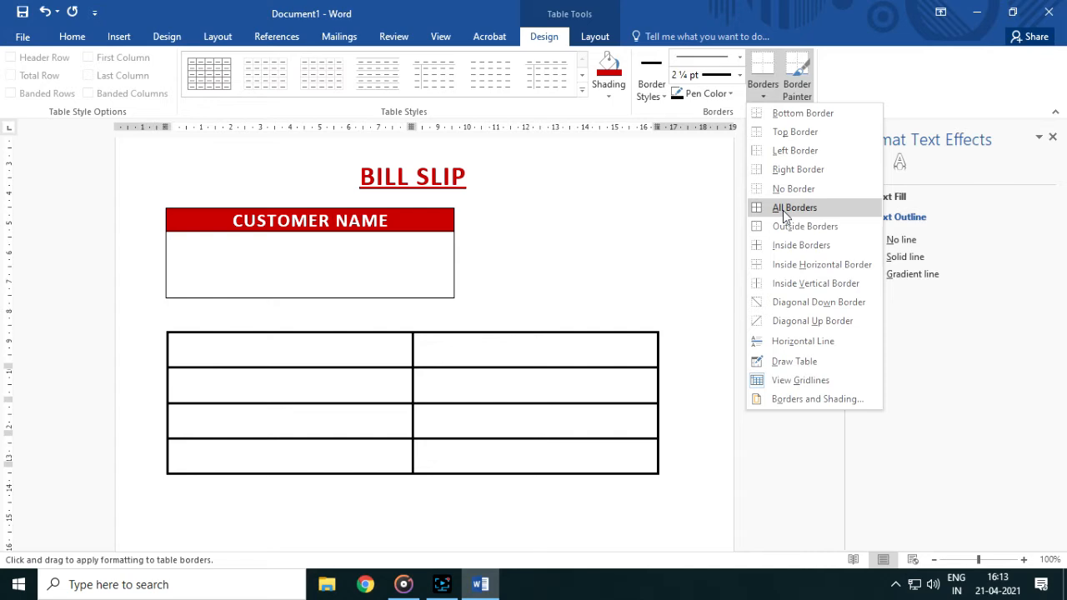
pyautogui.click(783, 210)
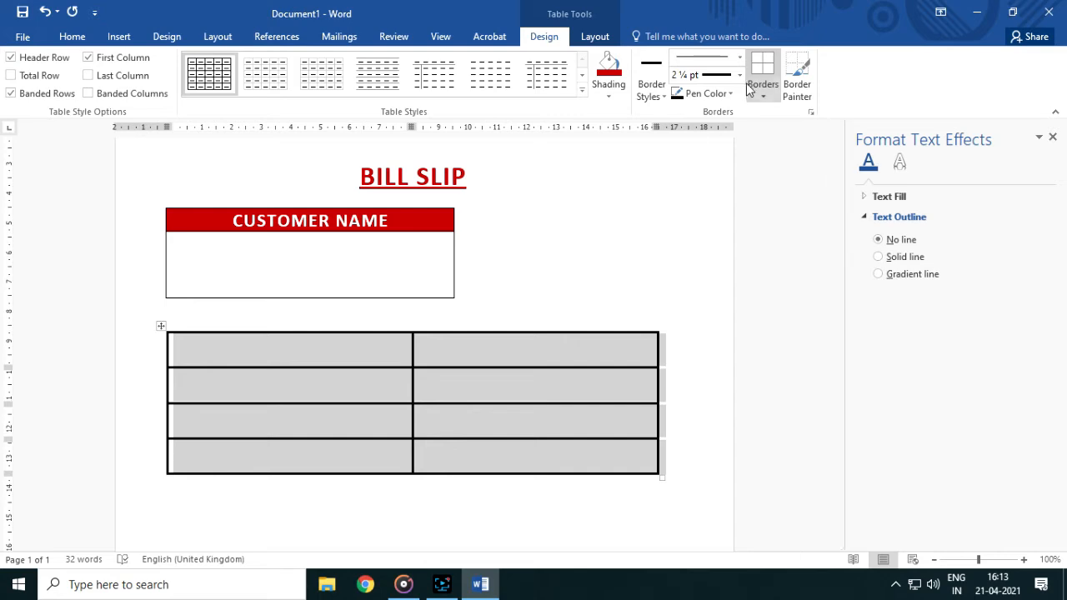
pyautogui.click(308, 377)
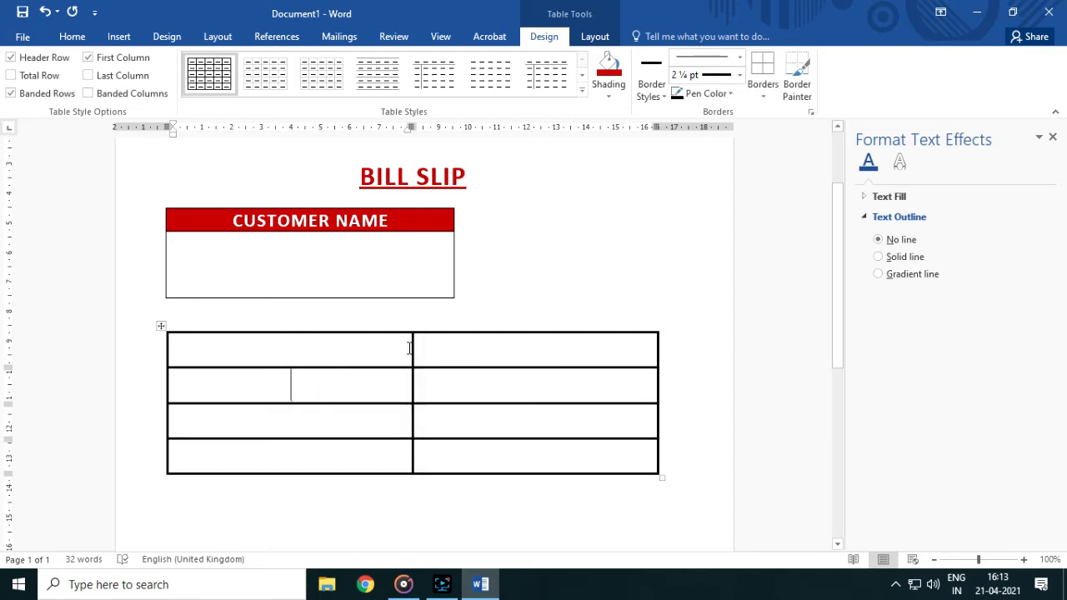
# Enter Ref No, Date, Invoice No and Page down the first column of the four-row table.
pyautogui.click(248, 344)
pyautogui.write('Ref NO')
pyautogui.press('BackSpace')
pyautogui.write('o')
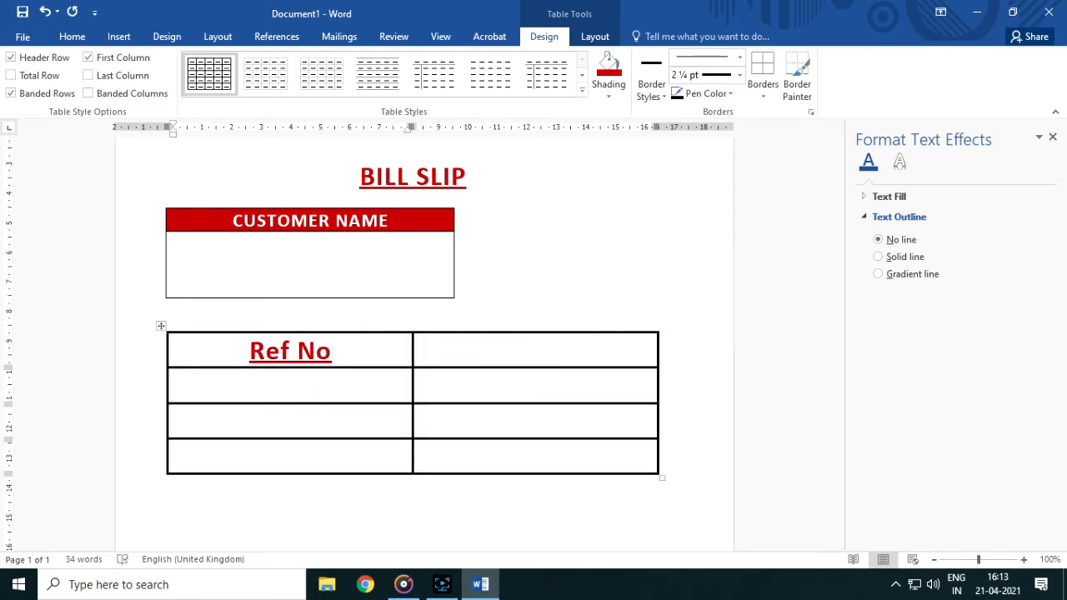
pyautogui.press('Down')
pyautogui.write('Date ')
pyautogui.write('Invo')
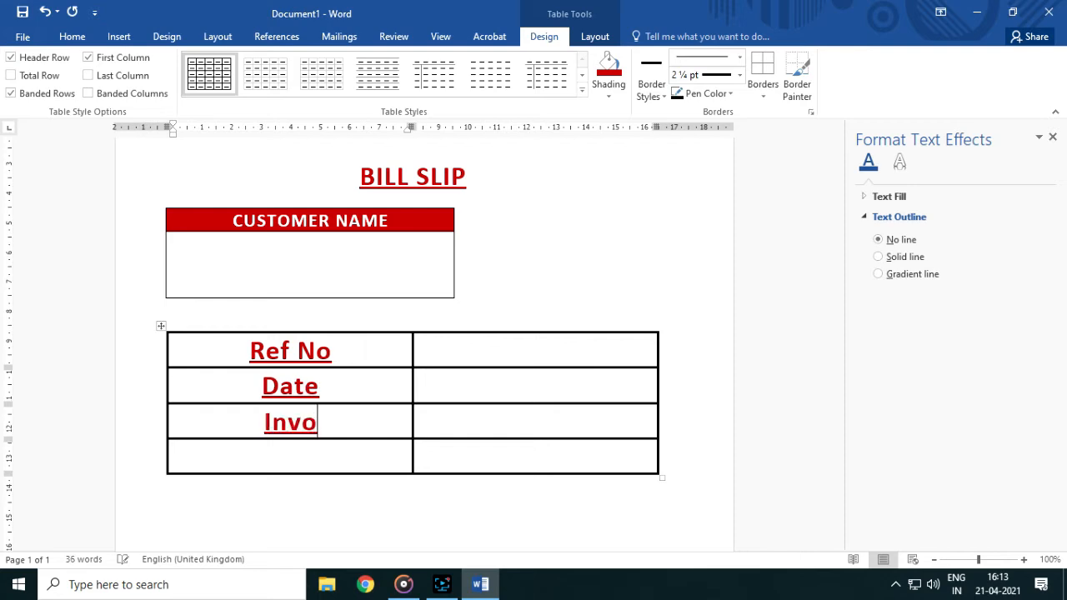
pyautogui.write('ice No ')
pyautogui.write('Page')
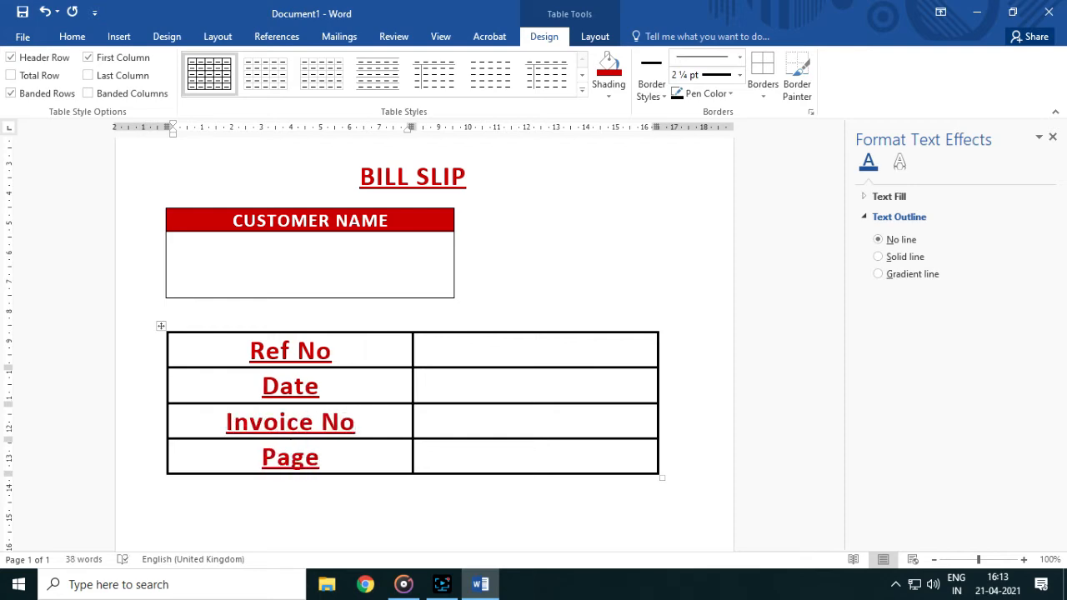
# Remove the underline from the four first-column labels, left-align them and set their size to 16 pt.
pyautogui.moveTo(250, 350); pyautogui.dragTo(326, 457)
pyautogui.click(75, 39)
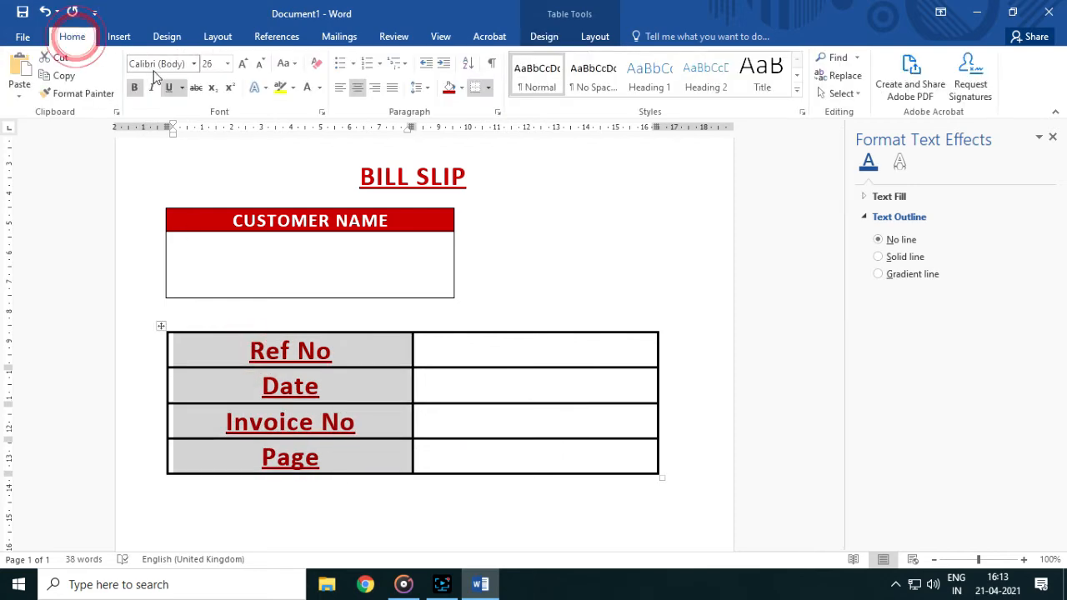
pyautogui.click(168, 87)
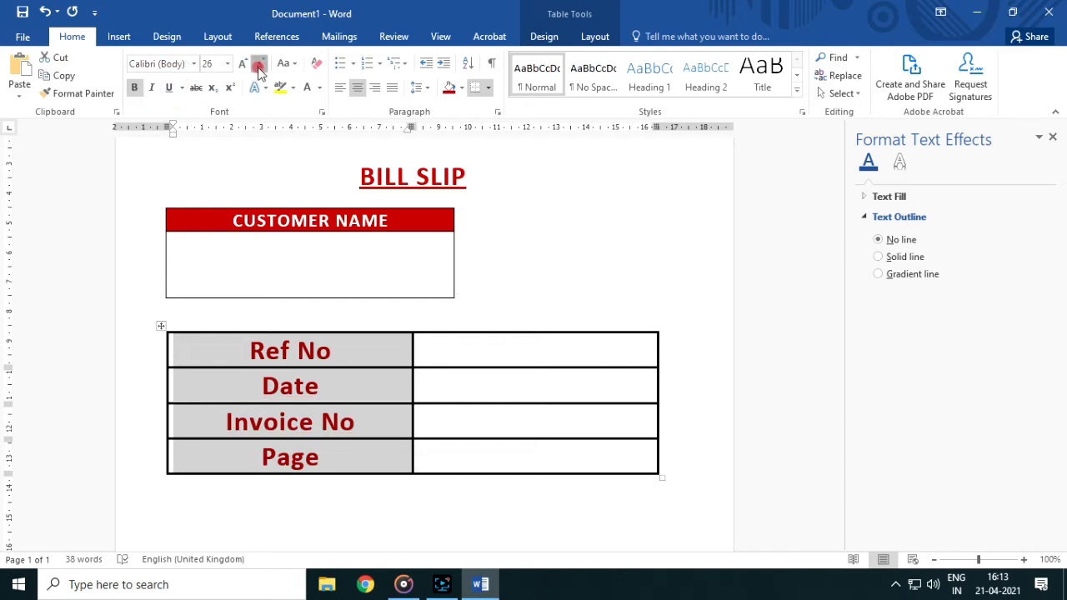
pyautogui.click(260, 64)
pyautogui.click(260, 64)
pyautogui.click(259, 64)
pyautogui.click(339, 89)
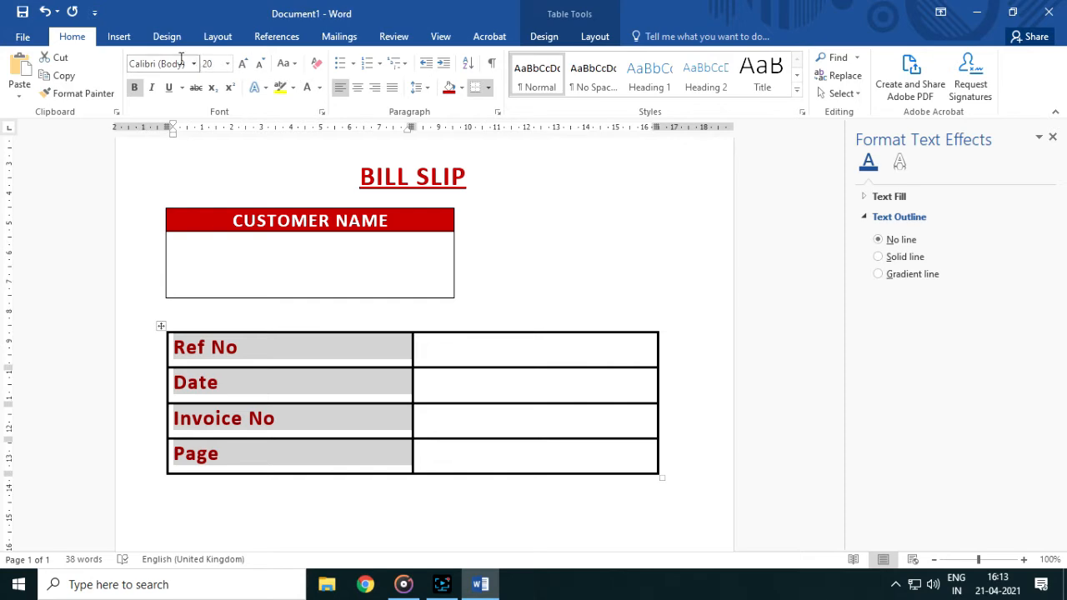
pyautogui.click(227, 65)
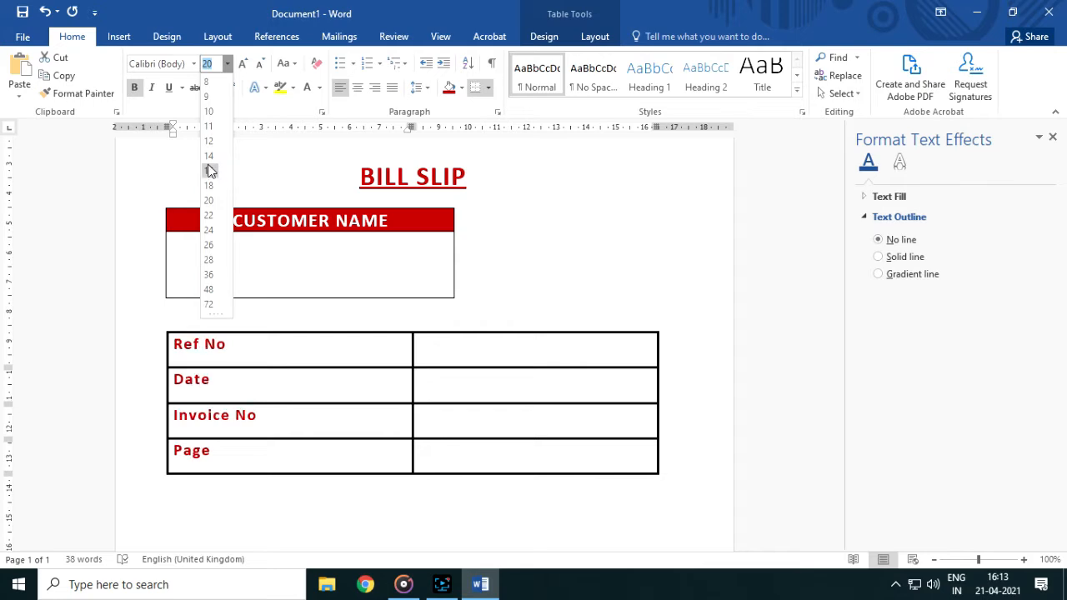
pyautogui.click(209, 166)
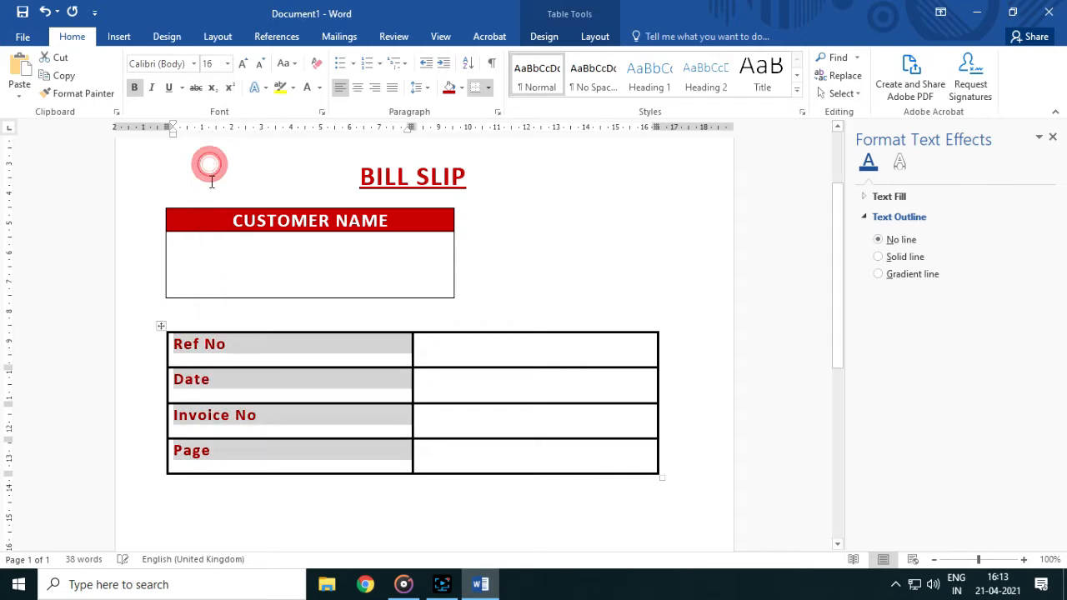
# Set the row heights of the details table to exact values, with the Date row at exactly 0.8 cm.
pyautogui.click(393, 439)
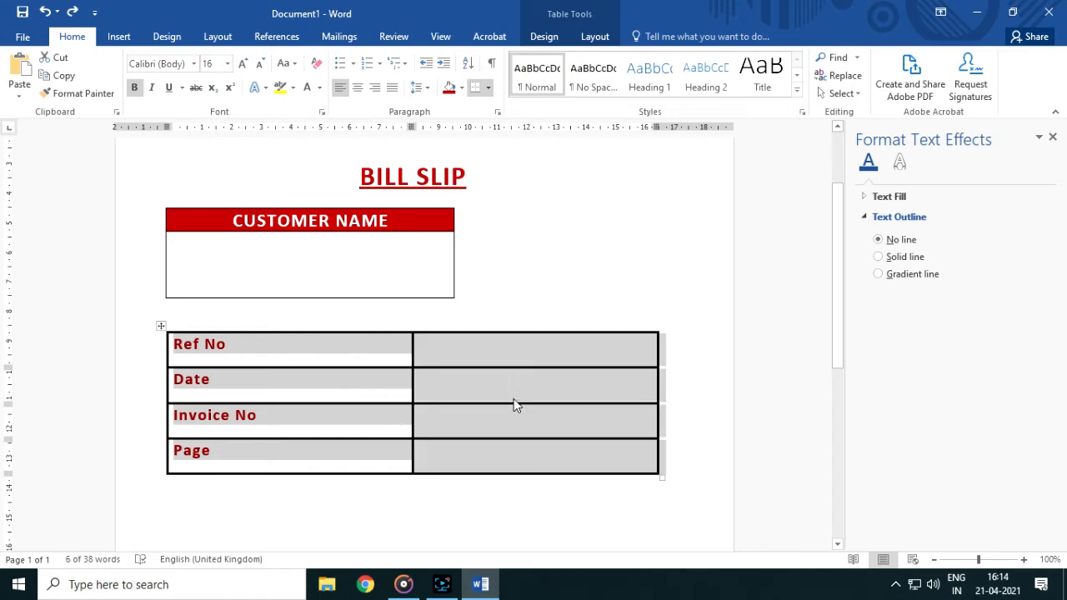
pyautogui.rightClick(514, 404)
pyautogui.click(553, 368)
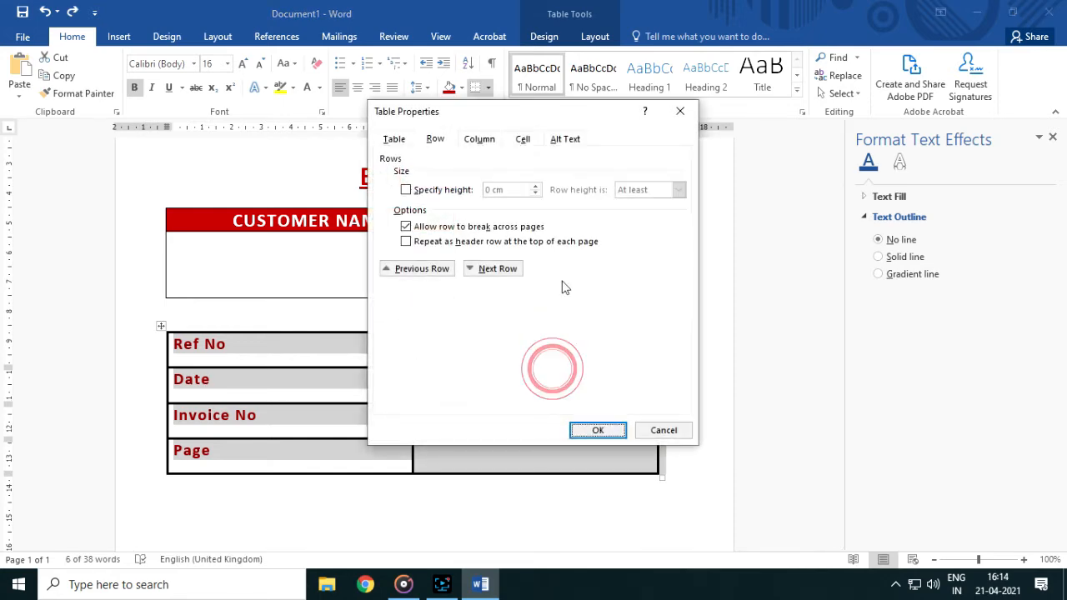
pyautogui.click(406, 190)
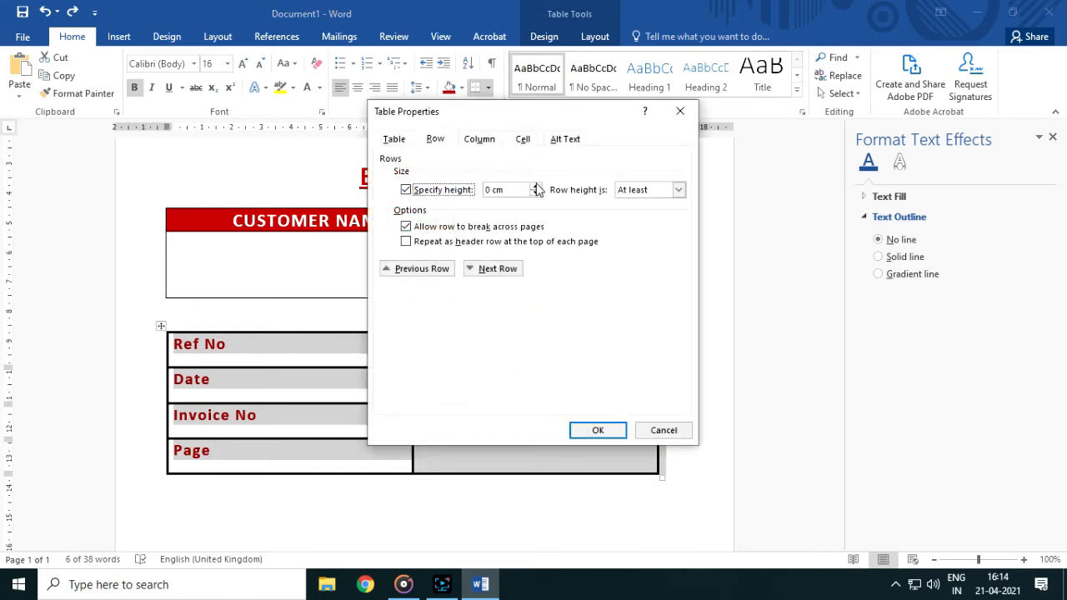
pyautogui.click(621, 190)
pyautogui.click(633, 215)
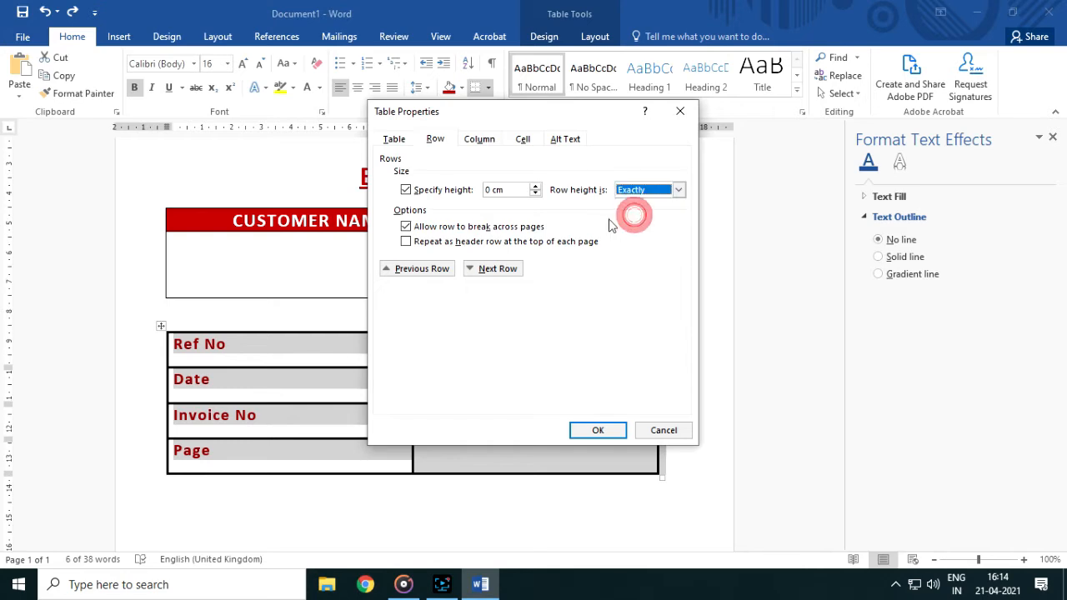
pyautogui.click(535, 192)
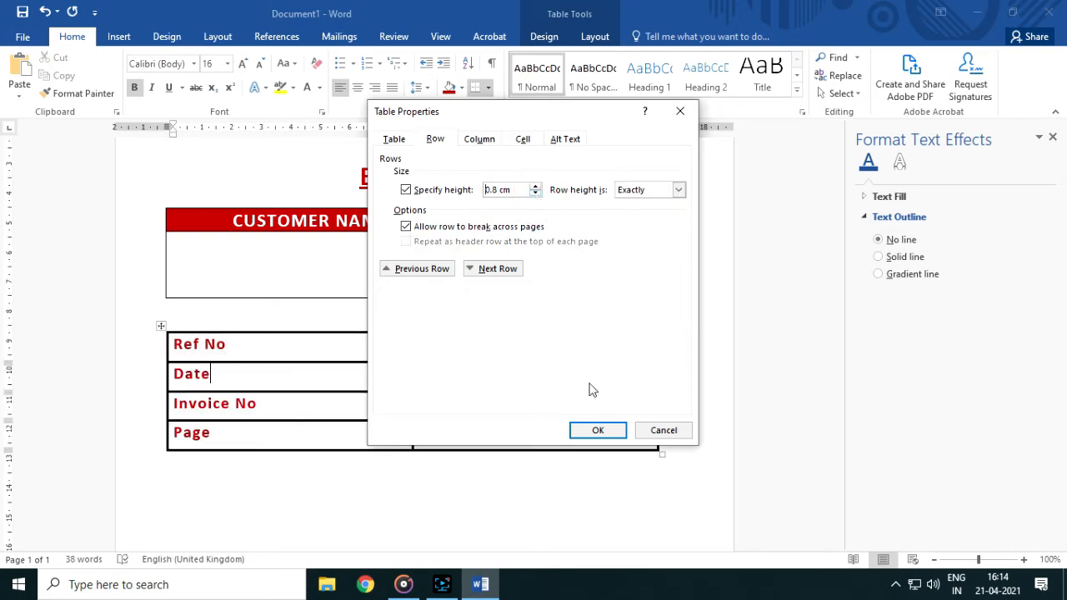
pyautogui.click(597, 430)
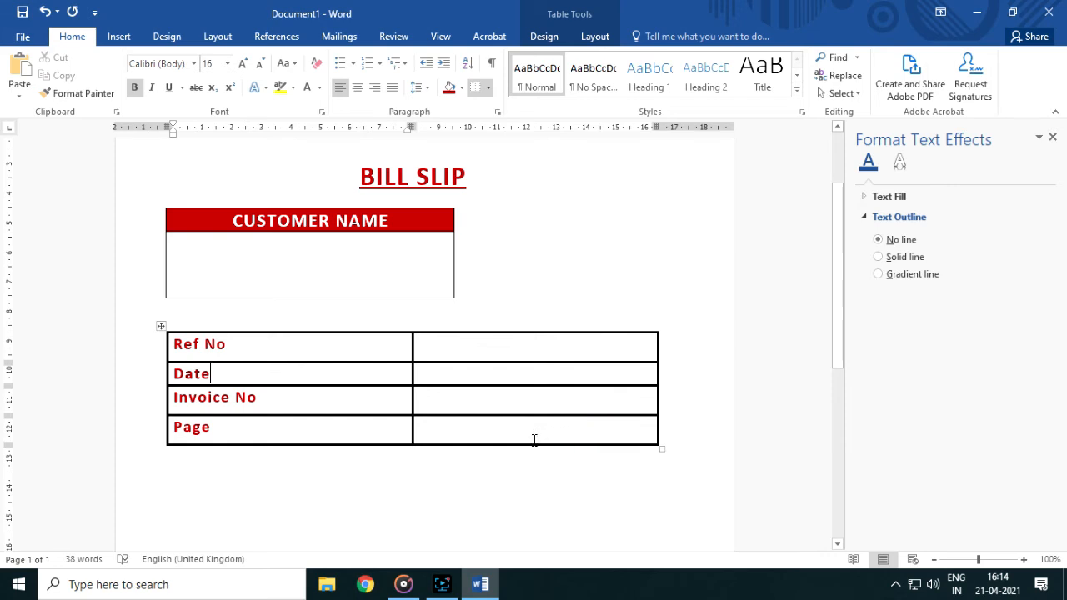
# Narrow the details table to about the customer table's width, keeping the label column just wide enough for Invoice No.
pyautogui.moveTo(656, 400); pyautogui.dragTo(527, 401)
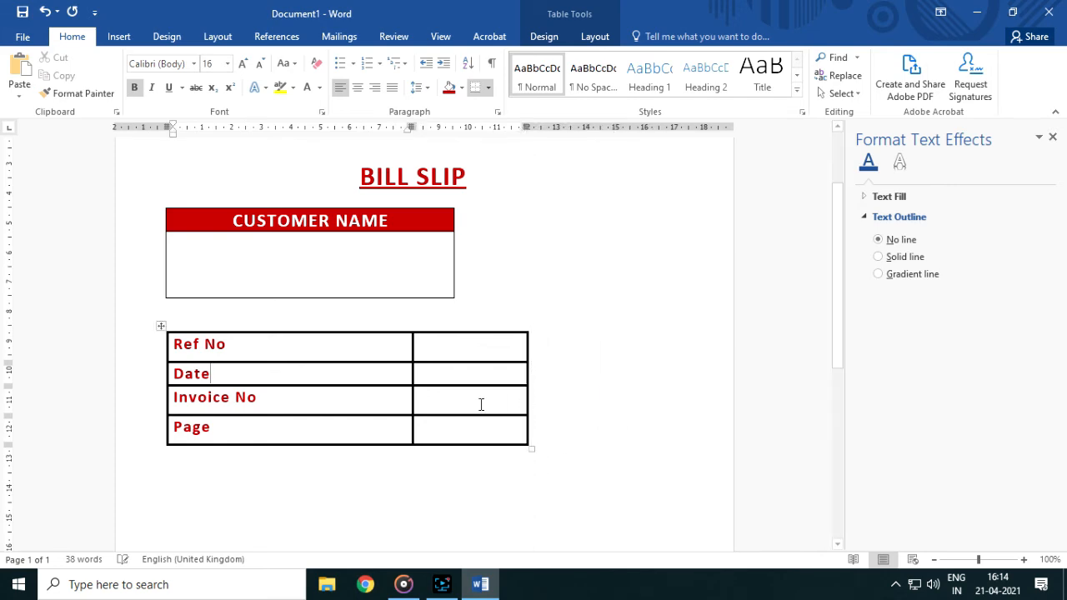
pyautogui.moveTo(412, 375); pyautogui.dragTo(267, 368)
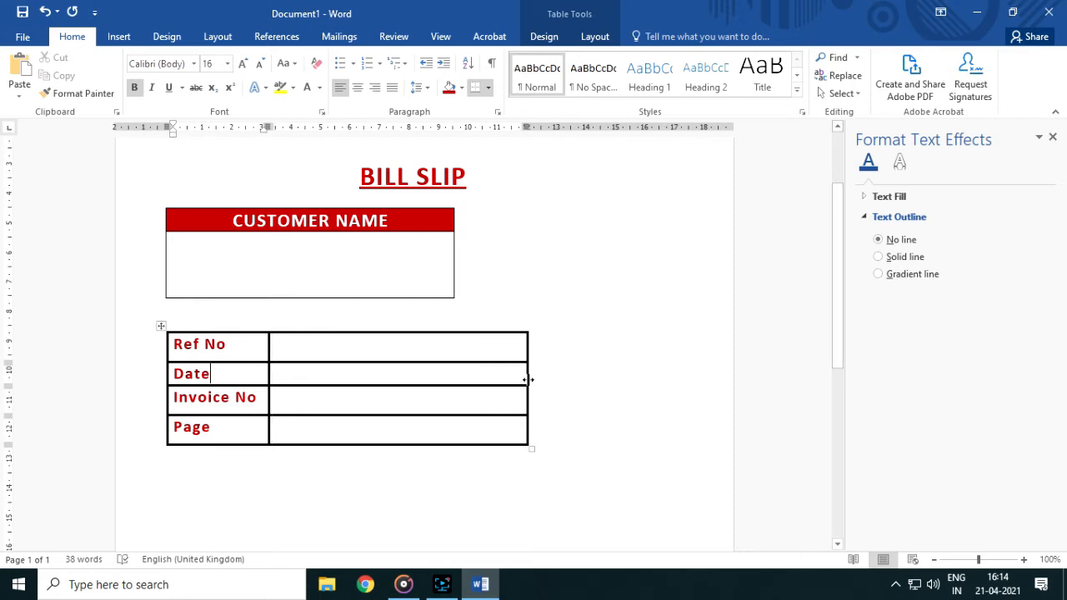
pyautogui.moveTo(526, 378); pyautogui.dragTo(462, 383)
# Shade the first-column label cells of the details table dark red.
pyautogui.moveTo(185, 345); pyautogui.dragTo(222, 426)
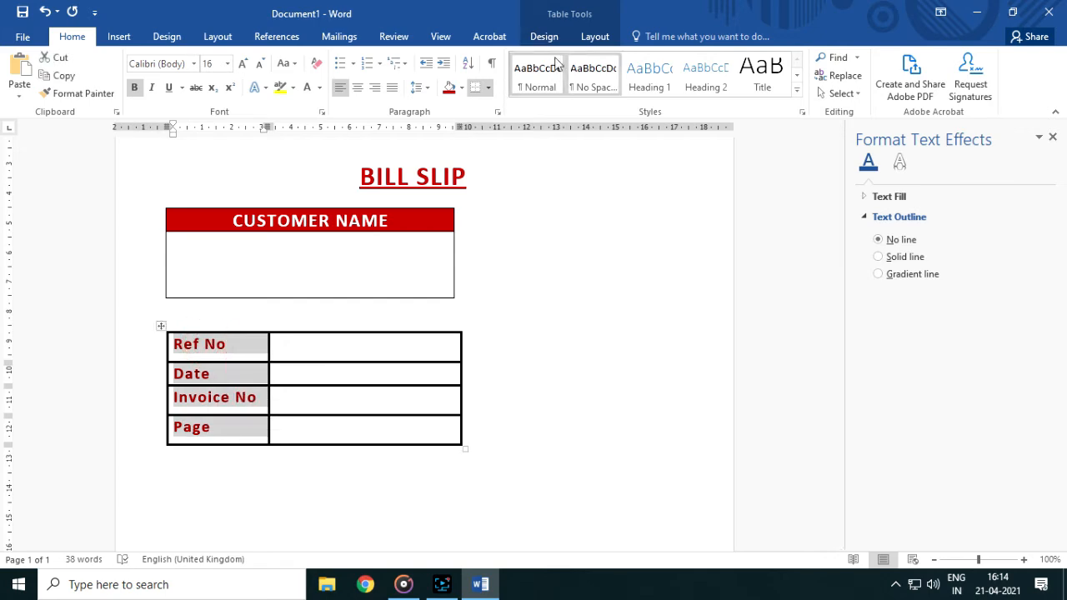
pyautogui.click(543, 36)
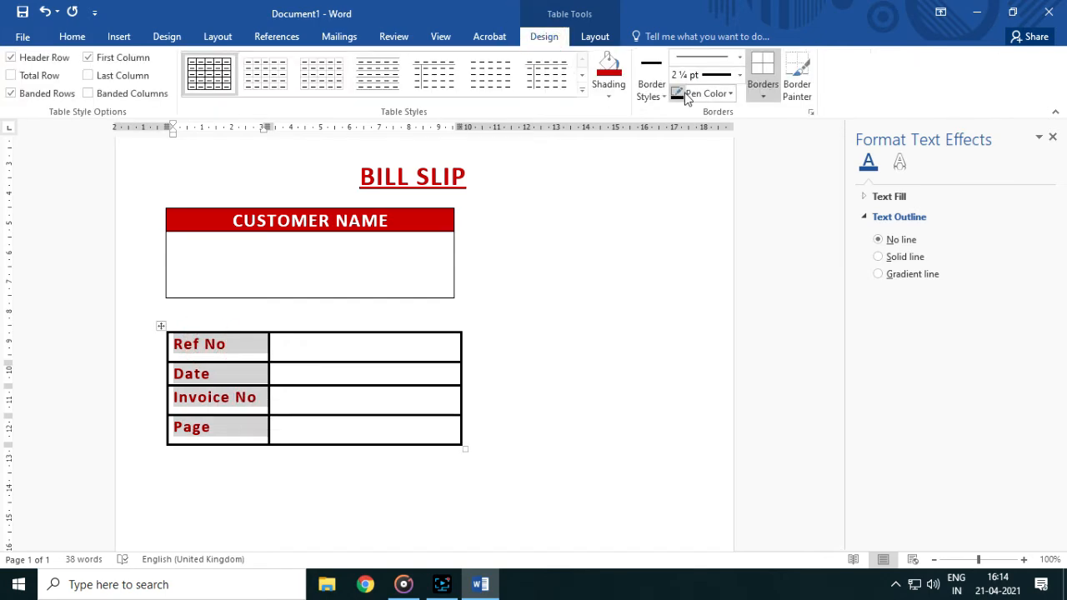
pyautogui.click(608, 94)
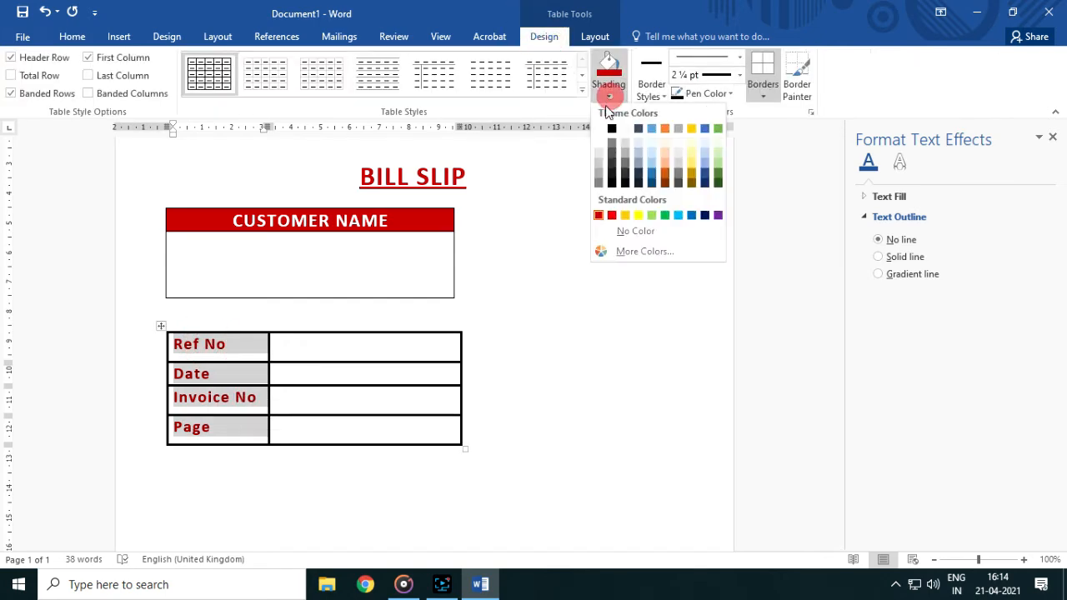
pyautogui.click(597, 216)
# Make the first-column labels of the details table white and set their size to 18 pt.
pyautogui.click(72, 35)
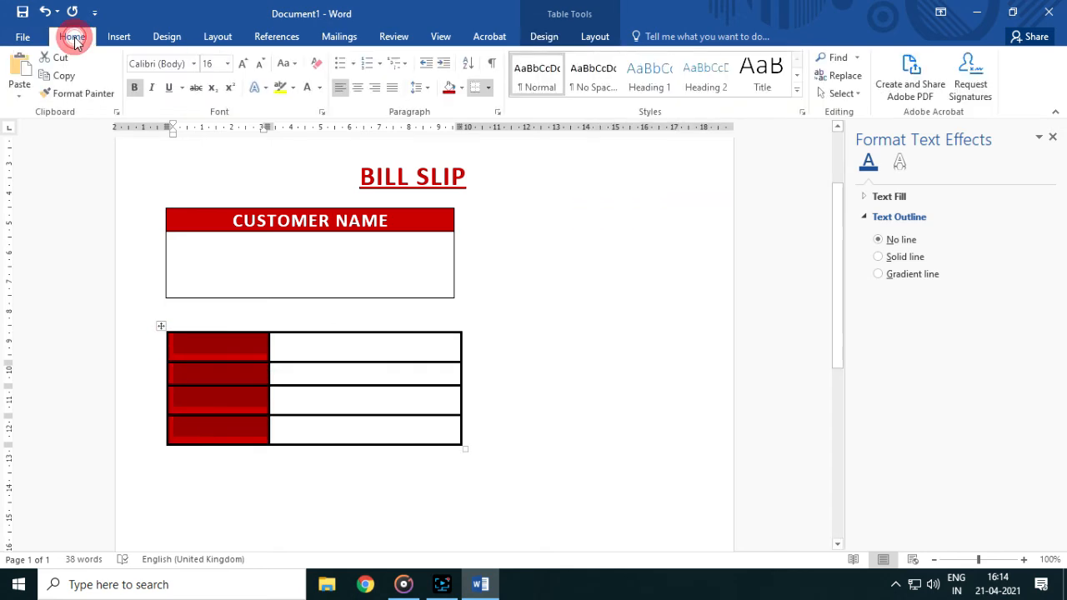
pyautogui.click(286, 429)
pyautogui.moveTo(193, 345); pyautogui.dragTo(218, 427)
pyautogui.click(243, 64)
pyautogui.click(229, 429)
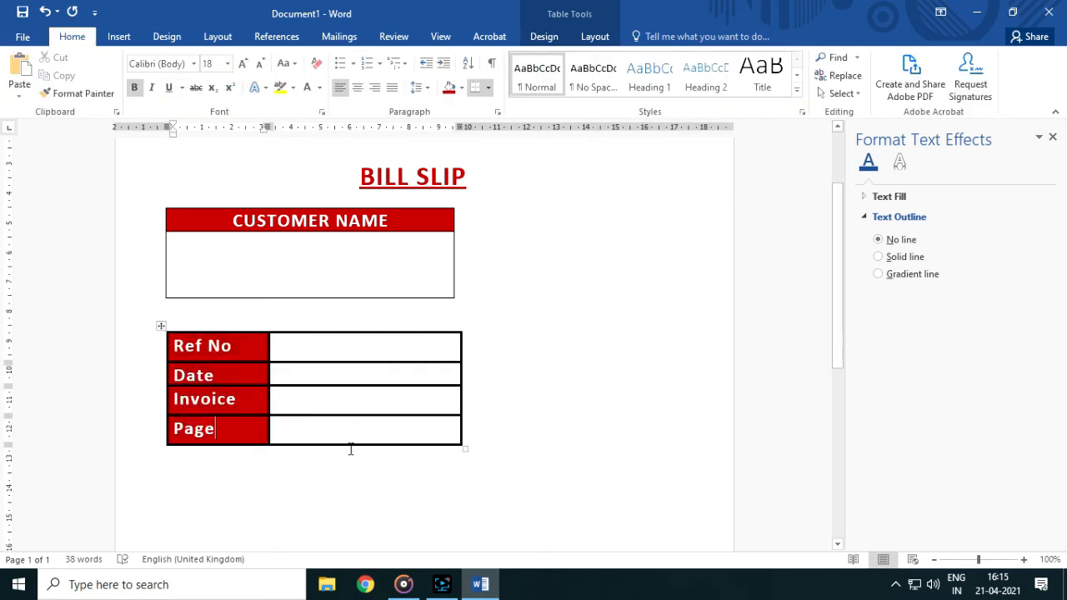
# Shrink the whole details table slightly and set its first-column labels to 16 pt.
pyautogui.scroll(2, 218, 437)
pyautogui.moveTo(465, 524); pyautogui.dragTo(448, 493)
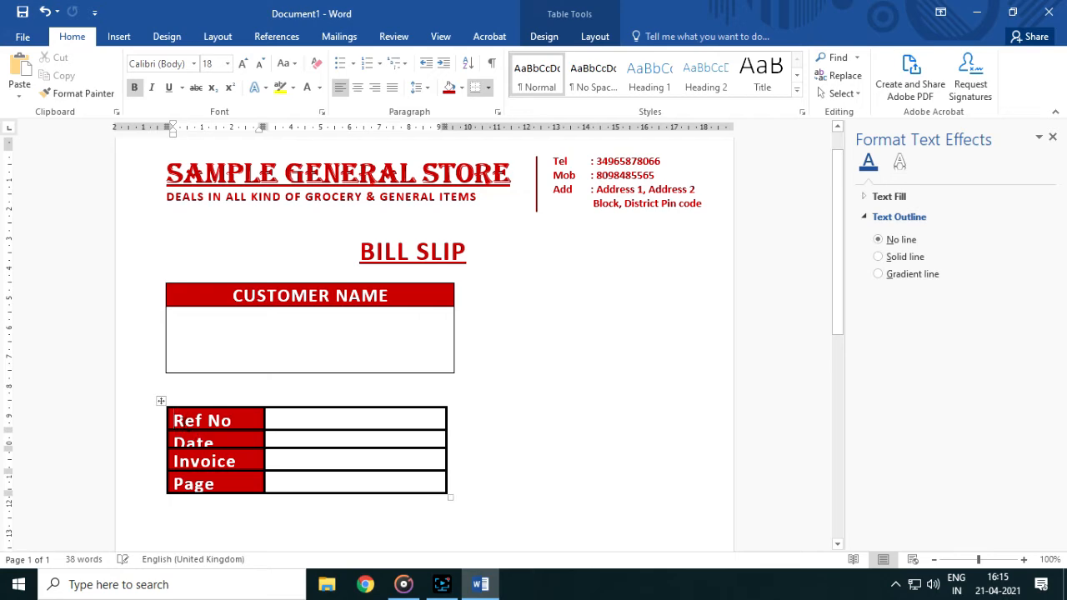
pyautogui.moveTo(179, 419); pyautogui.dragTo(193, 483)
pyautogui.click(260, 65)
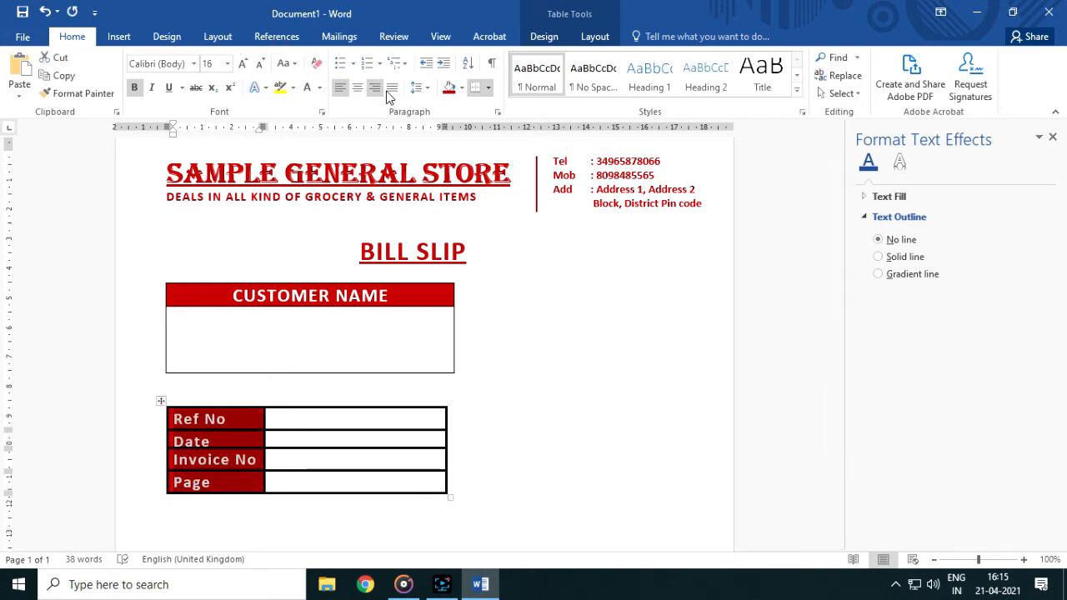
pyautogui.click(279, 420)
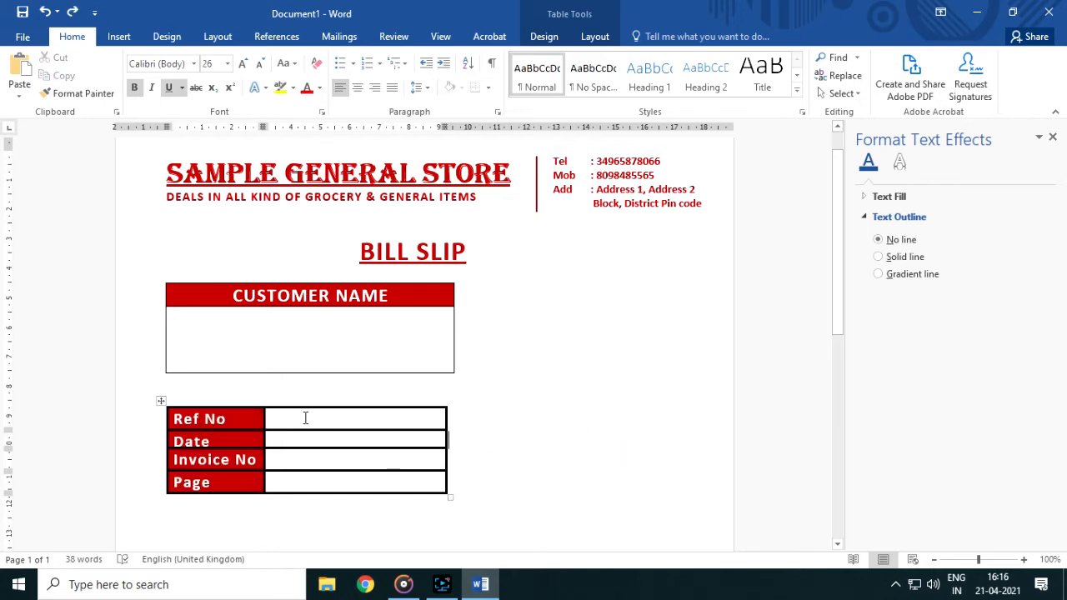
# Narrow the details table's blank second column and place the table beside the customer table, aligned with its top edge.
pyautogui.moveTo(161, 403); pyautogui.dragTo(378, 401)
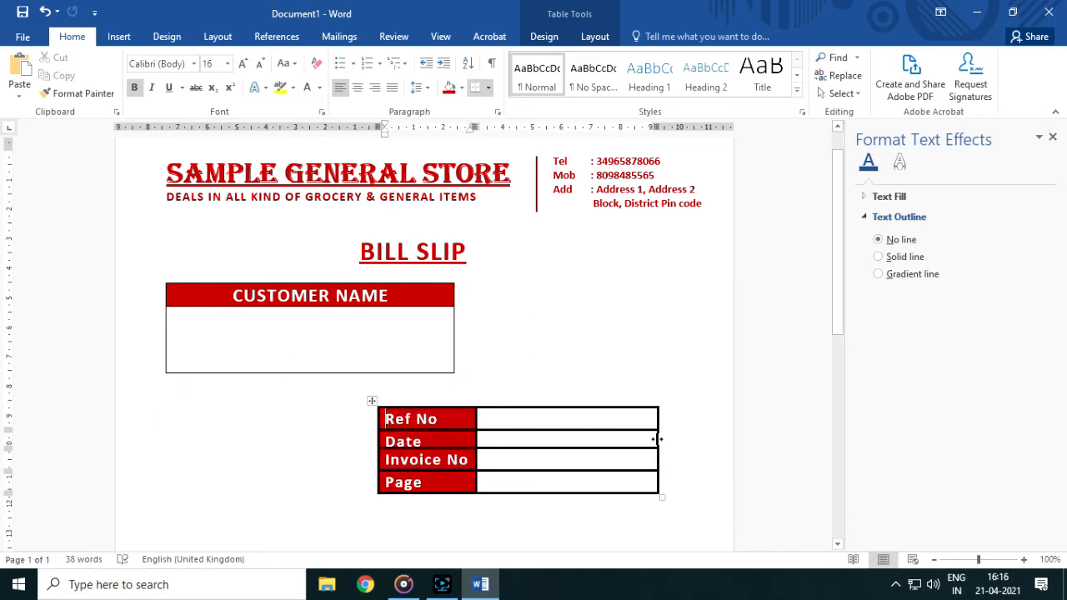
pyautogui.moveTo(658, 440); pyautogui.dragTo(602, 439)
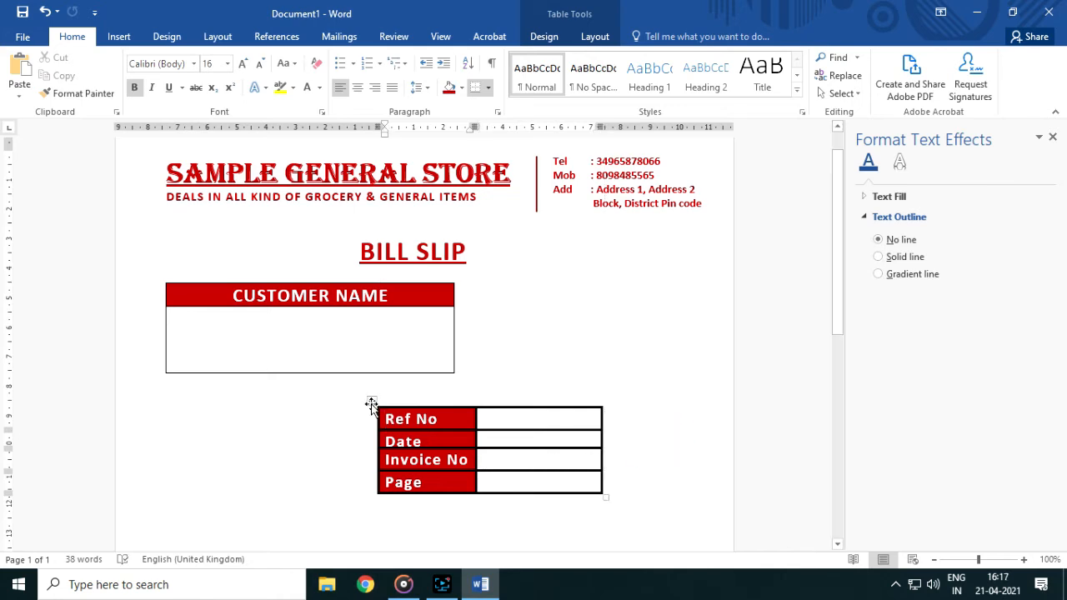
pyautogui.moveTo(372, 403); pyautogui.dragTo(476, 282)
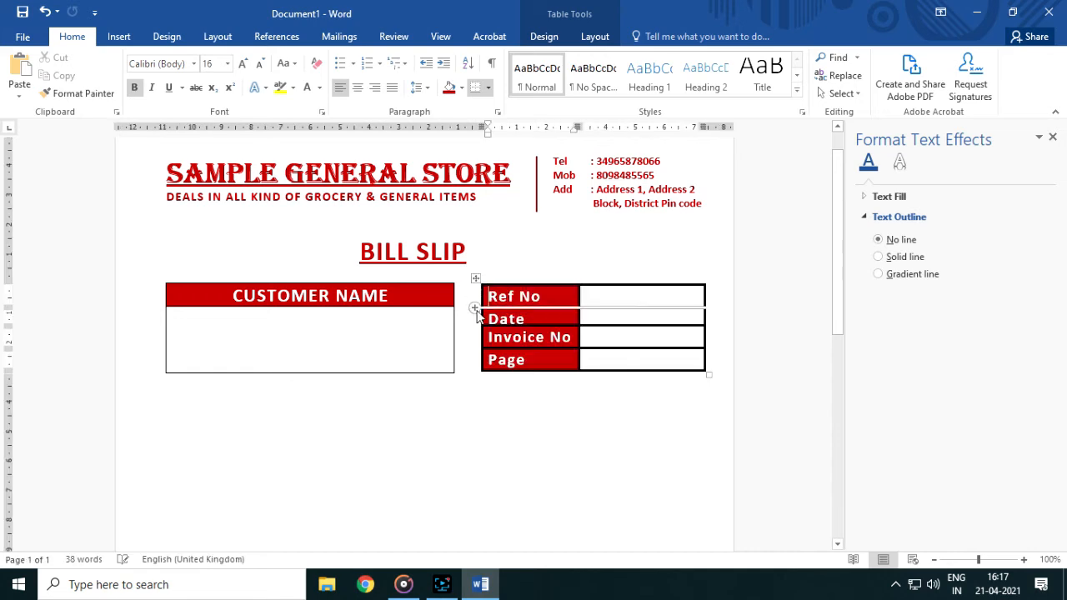
# Insert a table with six columns and eight rows below the customer and details tables.
pyautogui.click(407, 431)
pyautogui.scroll(-3, 526, 443)
pyautogui.click(119, 36)
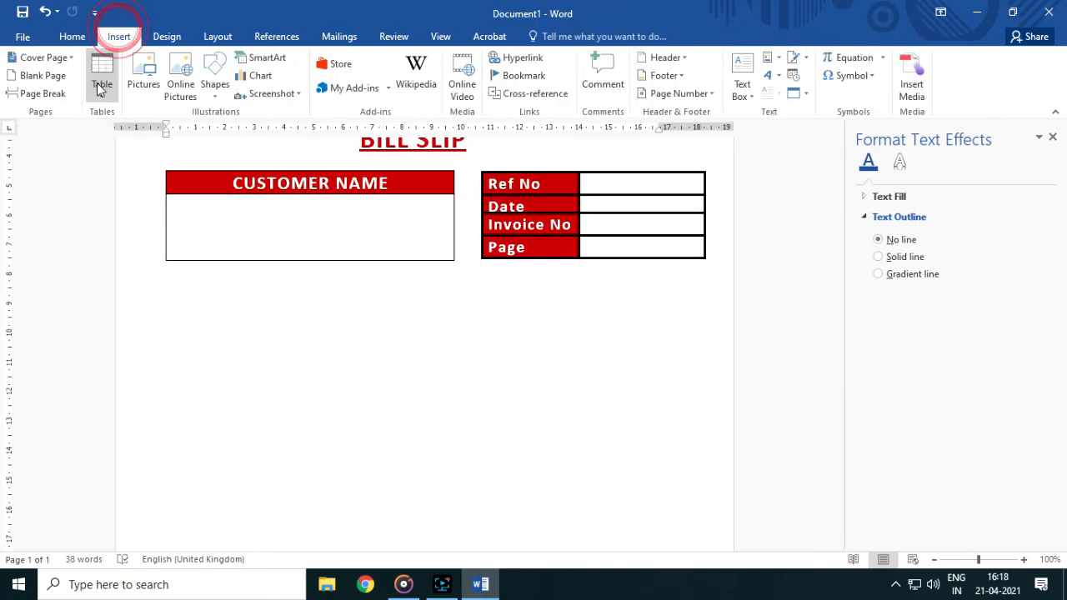
pyautogui.click(101, 75)
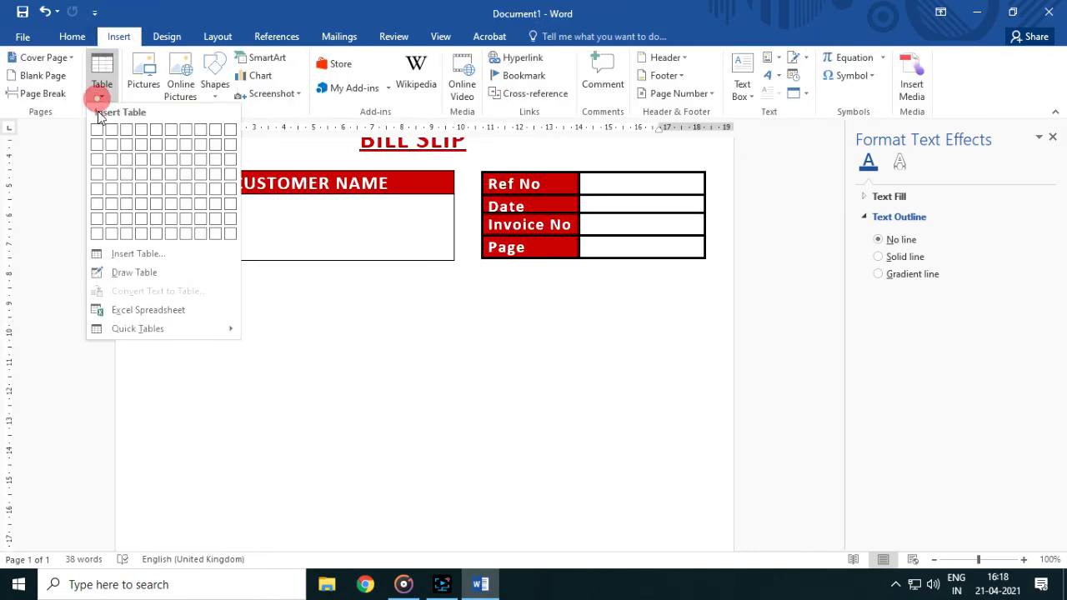
pyautogui.click(170, 235)
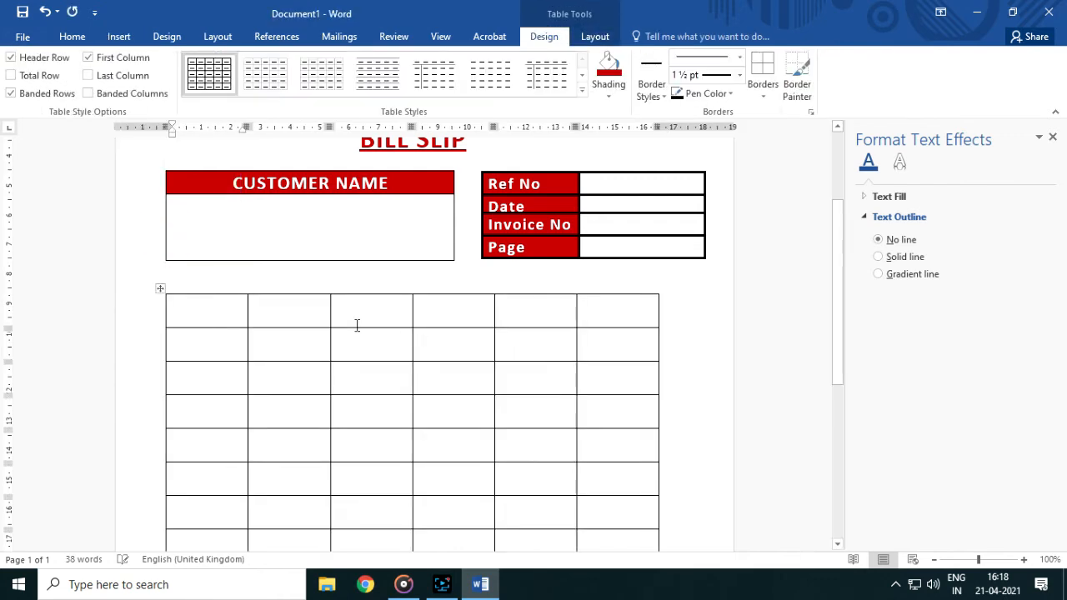
# Try a 1 ½ pt border around the first cell of the new six-column table and undo it.
pyautogui.scroll(-1, 201, 311)
pyautogui.click(714, 75)
pyautogui.click(714, 75)
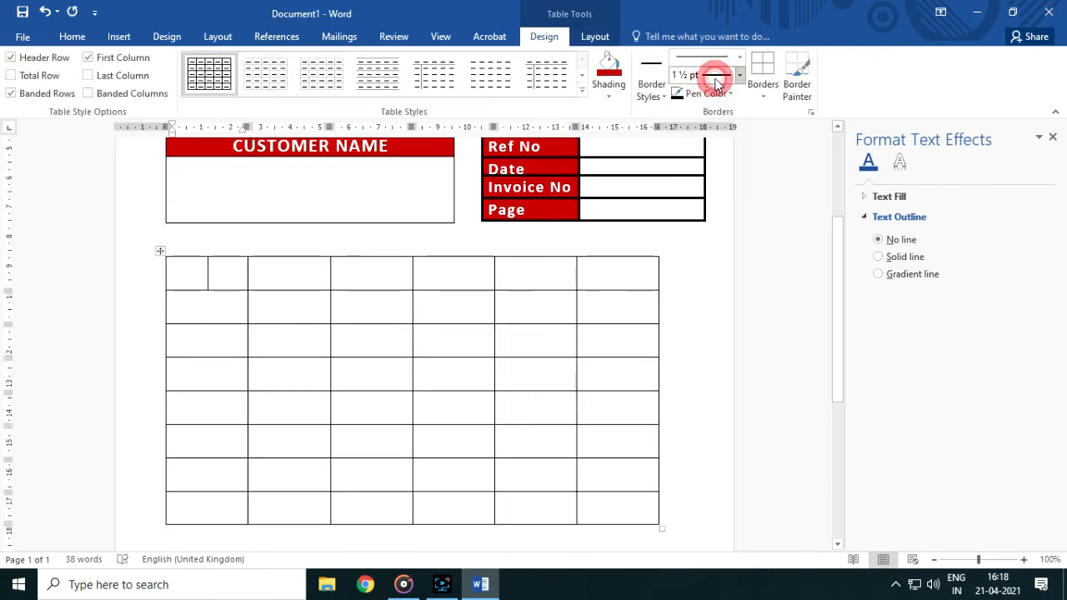
pyautogui.click(246, 268)
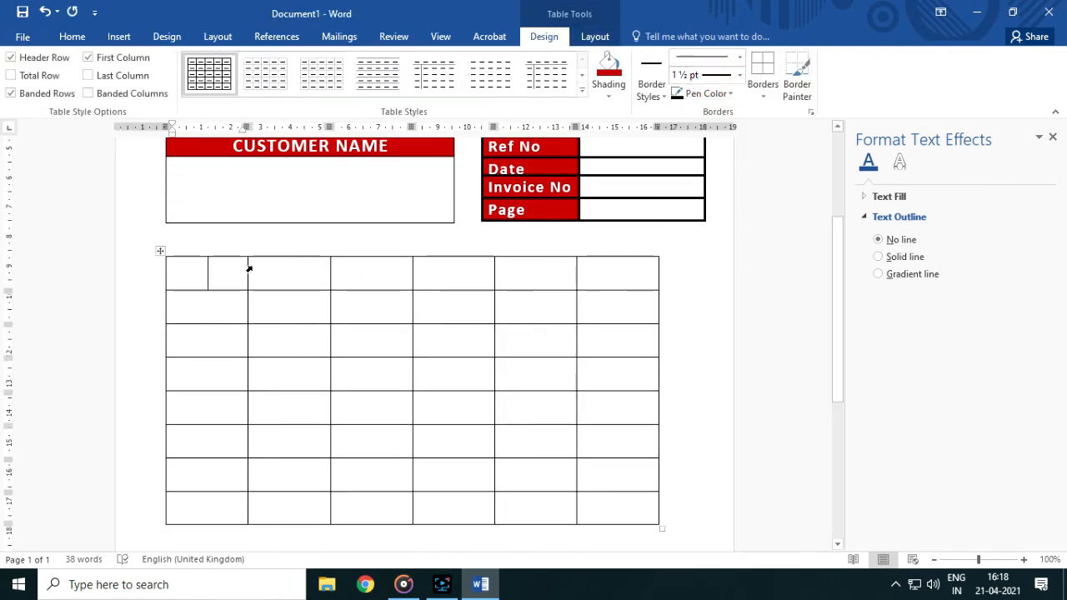
pyautogui.click(764, 75)
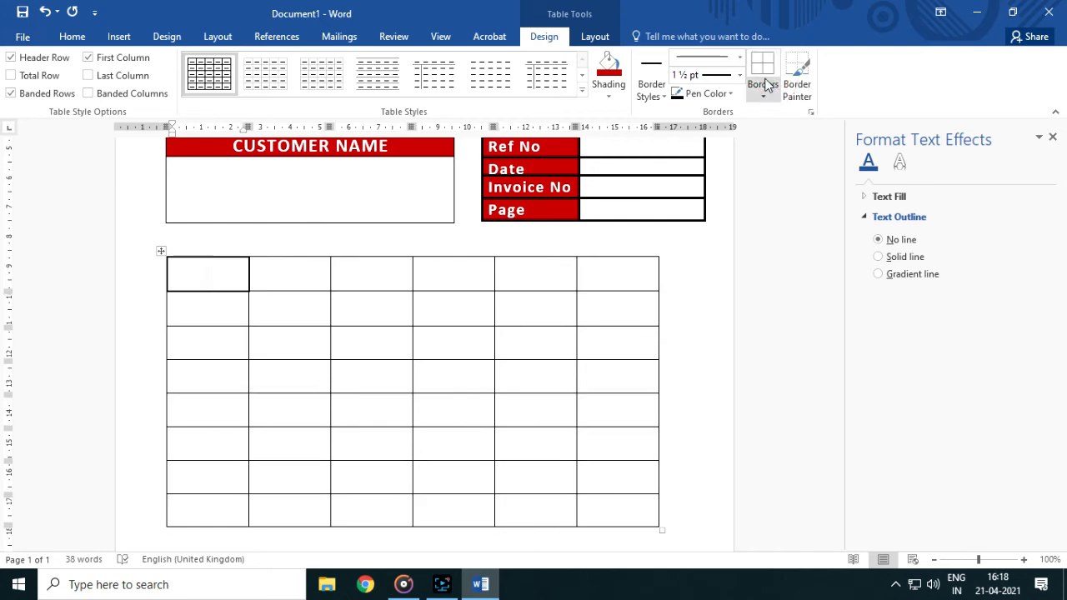
pyautogui.hotkey('ctrl', 'z')
# Paint 2 ¼ pt lines along all four outer edges of the six-column table with the Border Painter.
pyautogui.click(787, 84)
pyautogui.click(718, 80)
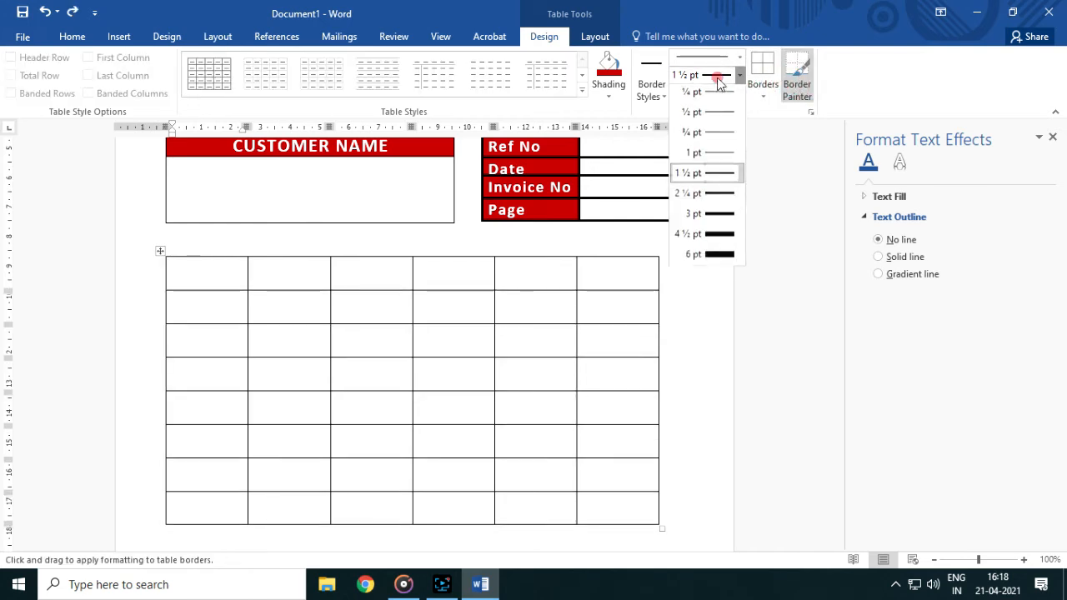
pyautogui.click(715, 192)
pyautogui.moveTo(184, 256)
pyautogui.mouseDown()
pyautogui.moveTo(595, 241)
pyautogui.moveTo(653, 252)
pyautogui.mouseUp()
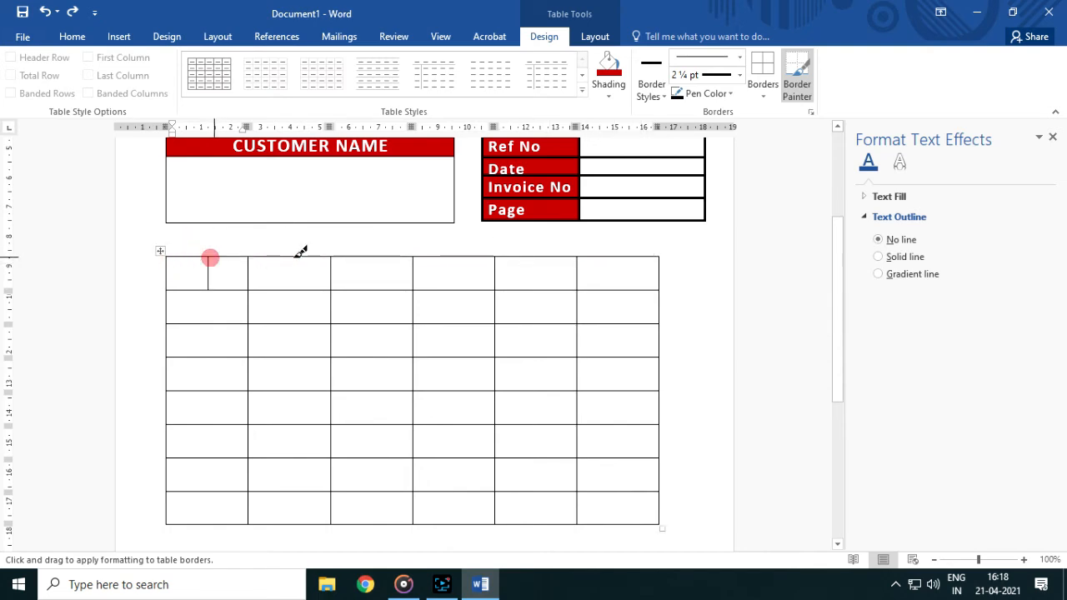
pyautogui.moveTo(300, 252); pyautogui.dragTo(632, 251)
pyautogui.scroll(-2, 297, 289)
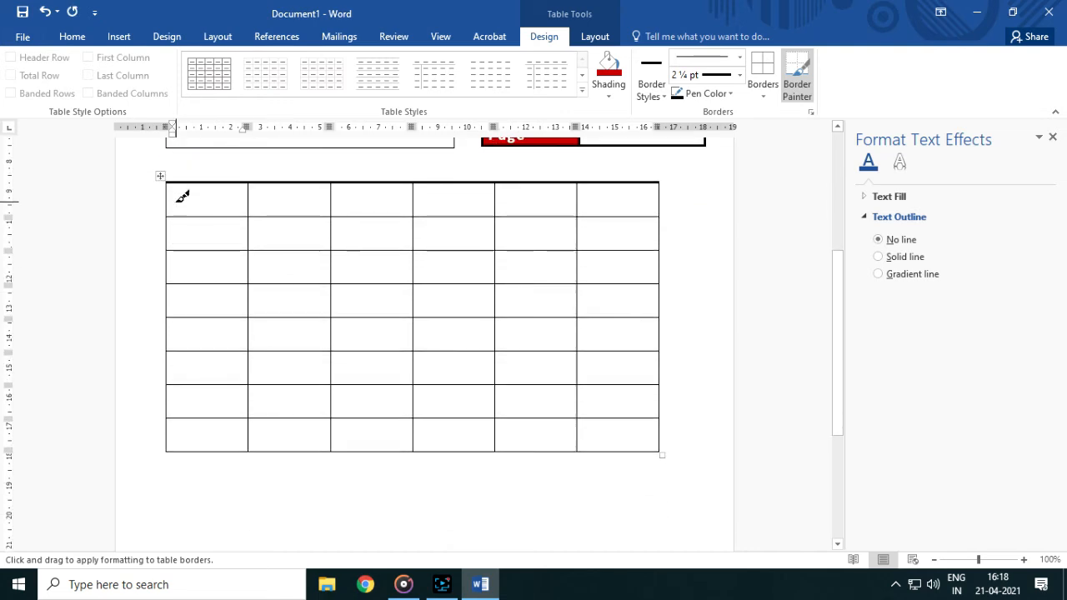
pyautogui.moveTo(166, 202); pyautogui.dragTo(166, 448)
pyautogui.moveTo(169, 452); pyautogui.dragTo(657, 452)
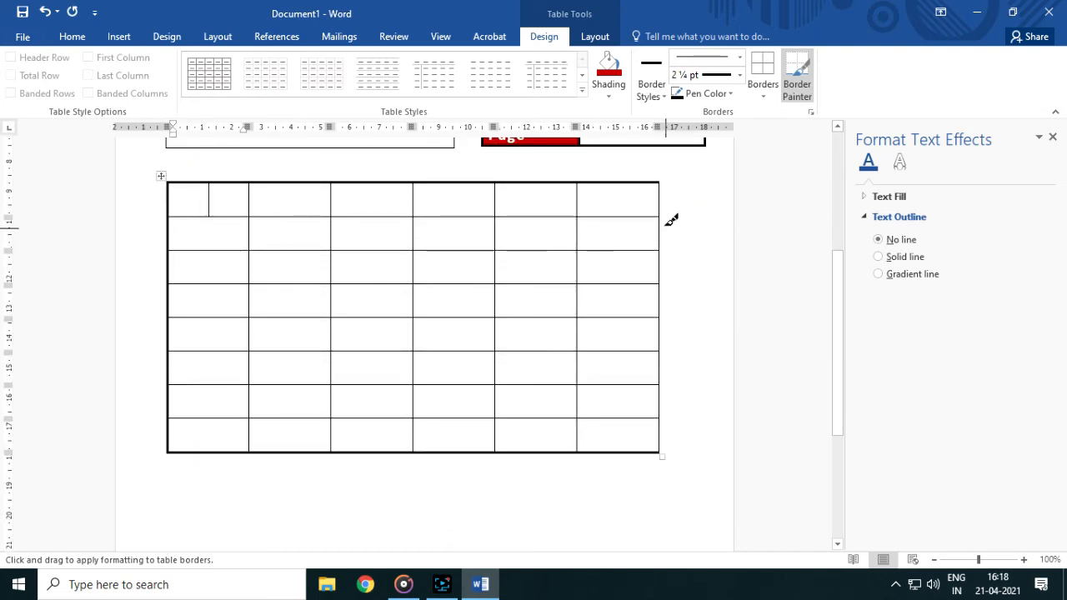
pyautogui.moveTo(659, 226); pyautogui.dragTo(659, 449)
pyautogui.click(659, 201)
# Paint 2 ¼ pt lines along the five inner column dividers of the six-column table.
pyautogui.moveTo(249, 186); pyautogui.dragTo(249, 449)
pyautogui.moveTo(331, 188); pyautogui.dragTo(331, 448)
pyautogui.moveTo(414, 188); pyautogui.dragTo(414, 450)
pyautogui.moveTo(495, 188); pyautogui.dragTo(495, 449)
pyautogui.moveTo(577, 190); pyautogui.dragTo(578, 448)
pyautogui.scroll(1, 322, 281)
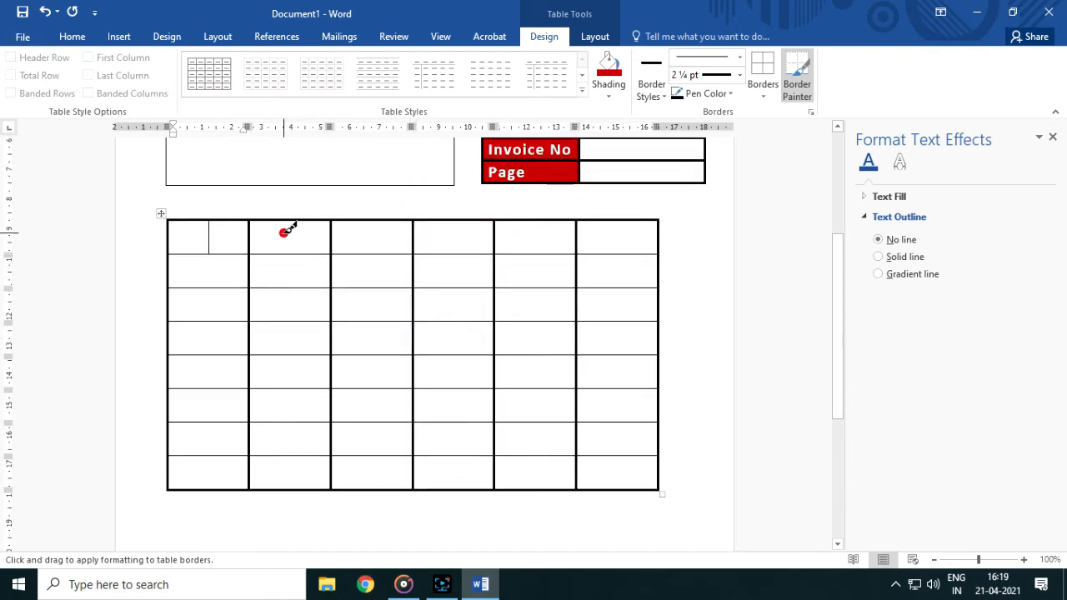
pyautogui.click(281, 231)
# Enter Sl No as the first column heading of the six-column table and begin the second heading with P.
pyautogui.scroll(1, 180, 310)
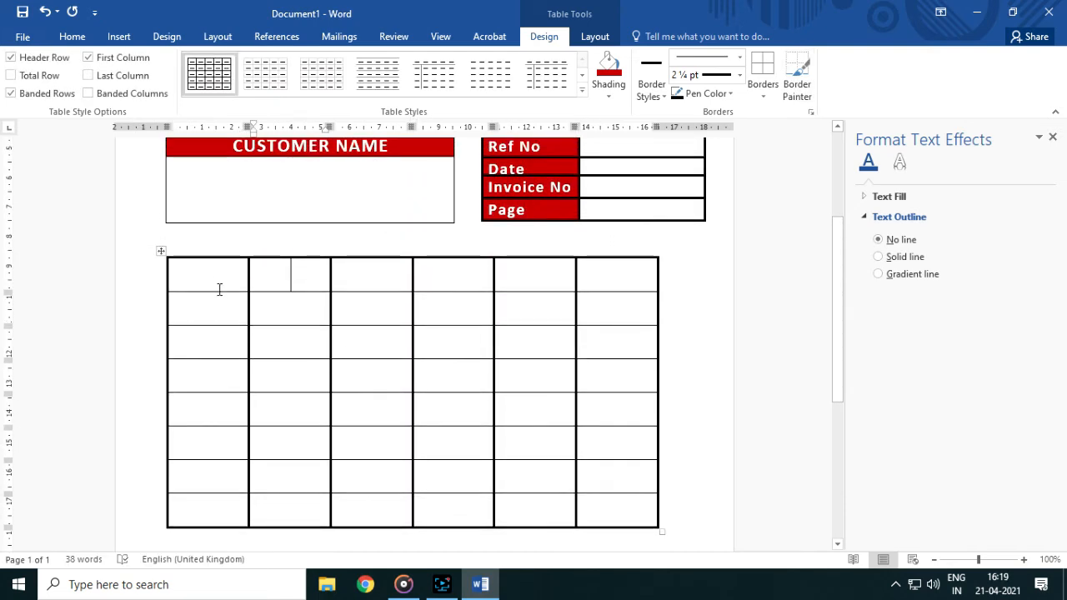
pyautogui.click(202, 281)
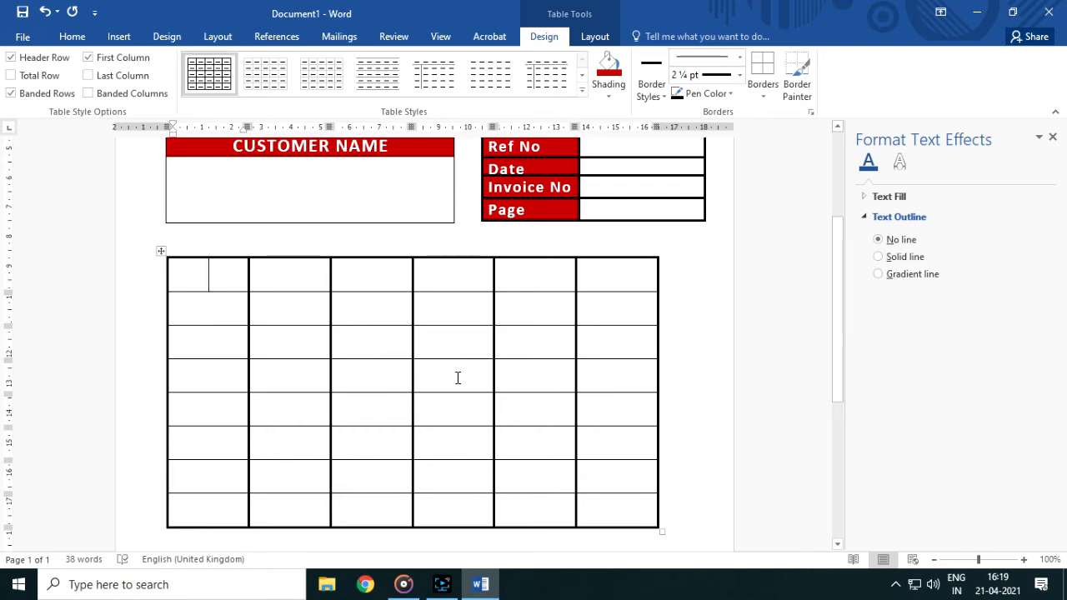
pyautogui.write('Sl')
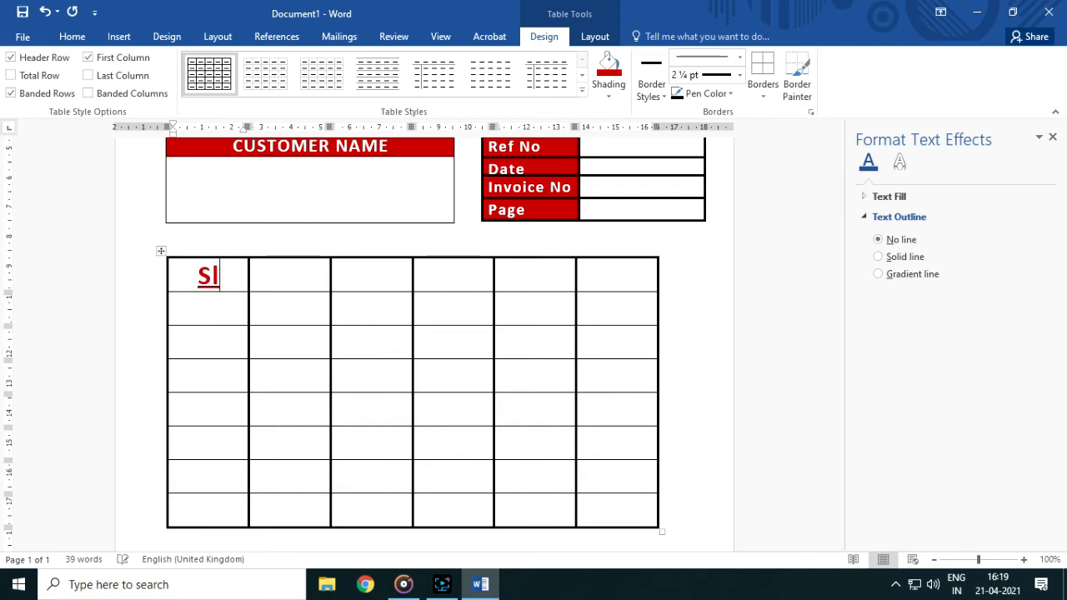
pyautogui.write(' no')
pyautogui.write(' No')
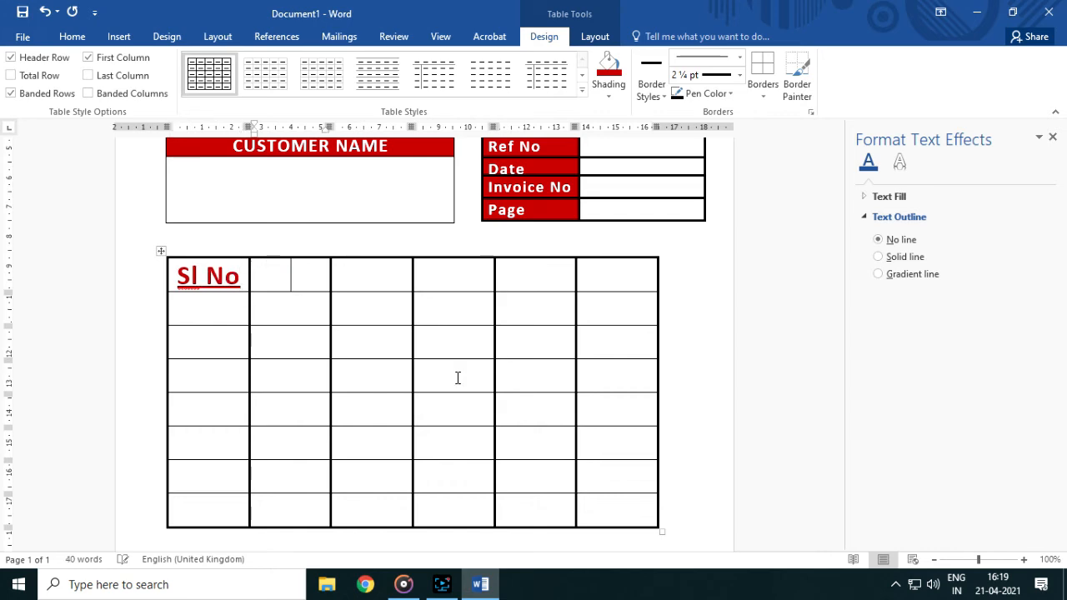
pyautogui.press('Tab')
pyautogui.write('P')
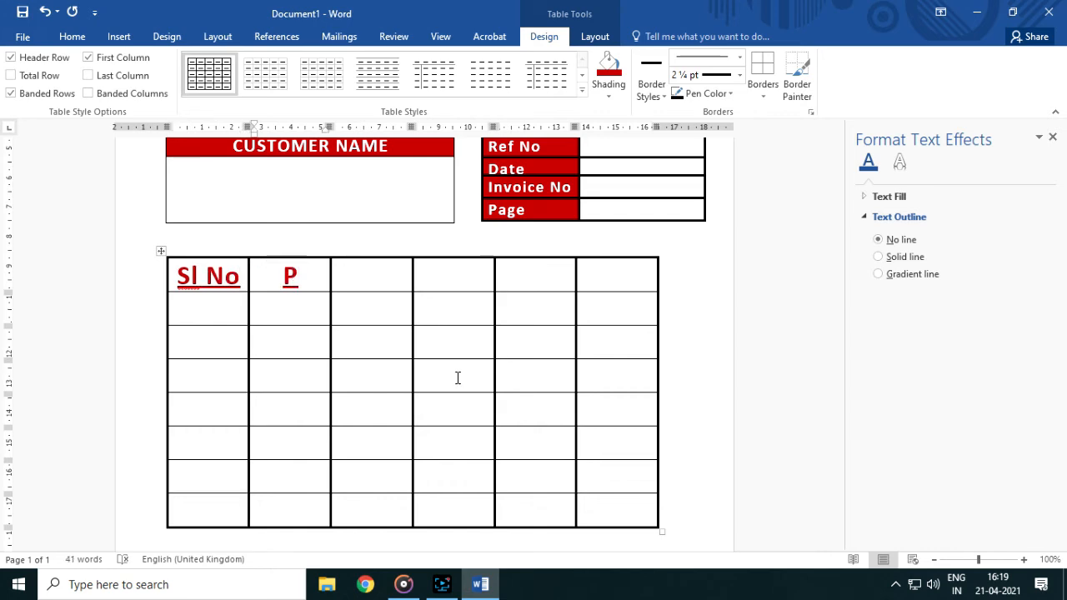
# Set the whole six-column table's text to 14 pt and remove its underline.
pyautogui.click(163, 254)
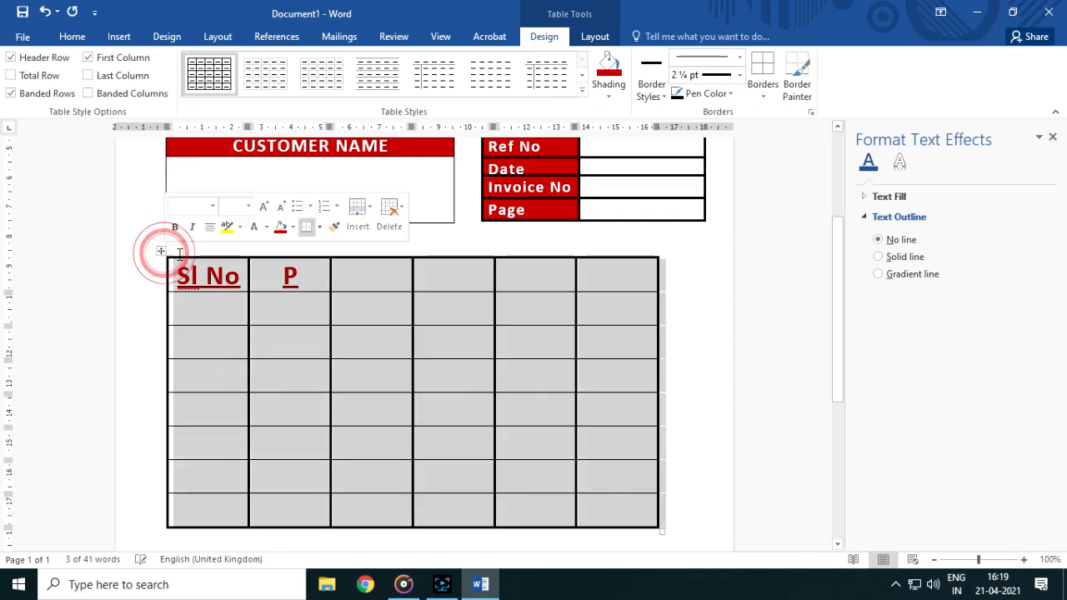
pyautogui.click(75, 36)
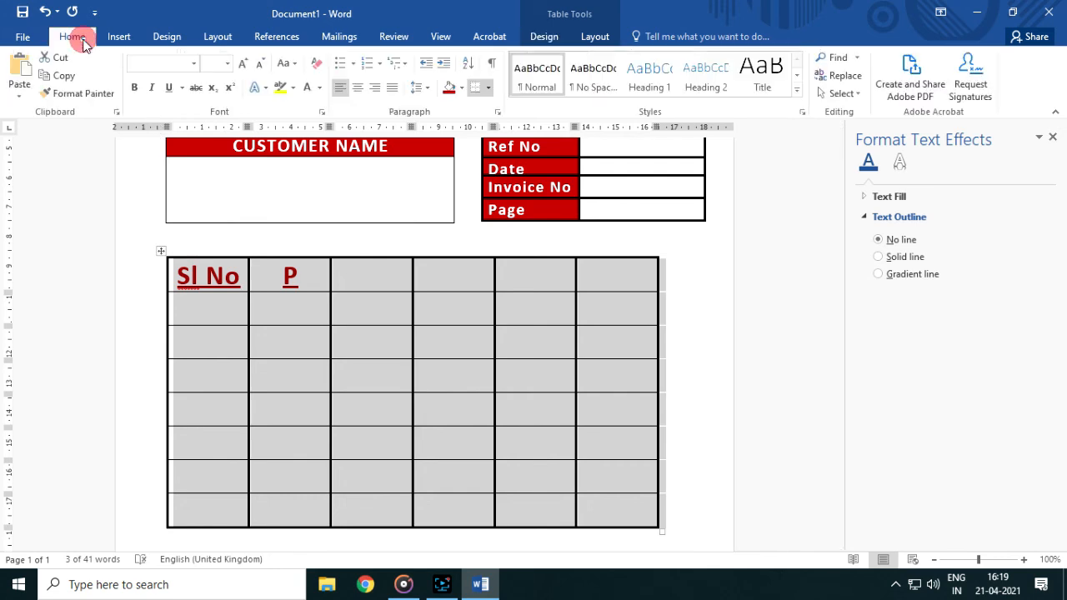
pyautogui.click(260, 64)
pyautogui.click(260, 64)
pyautogui.click(259, 65)
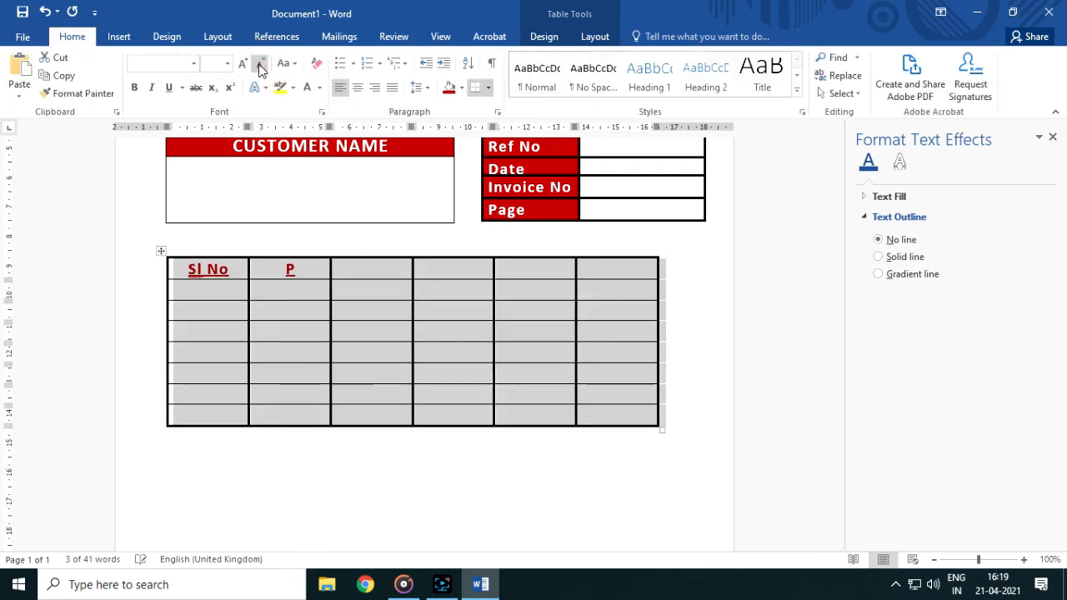
pyautogui.click(226, 64)
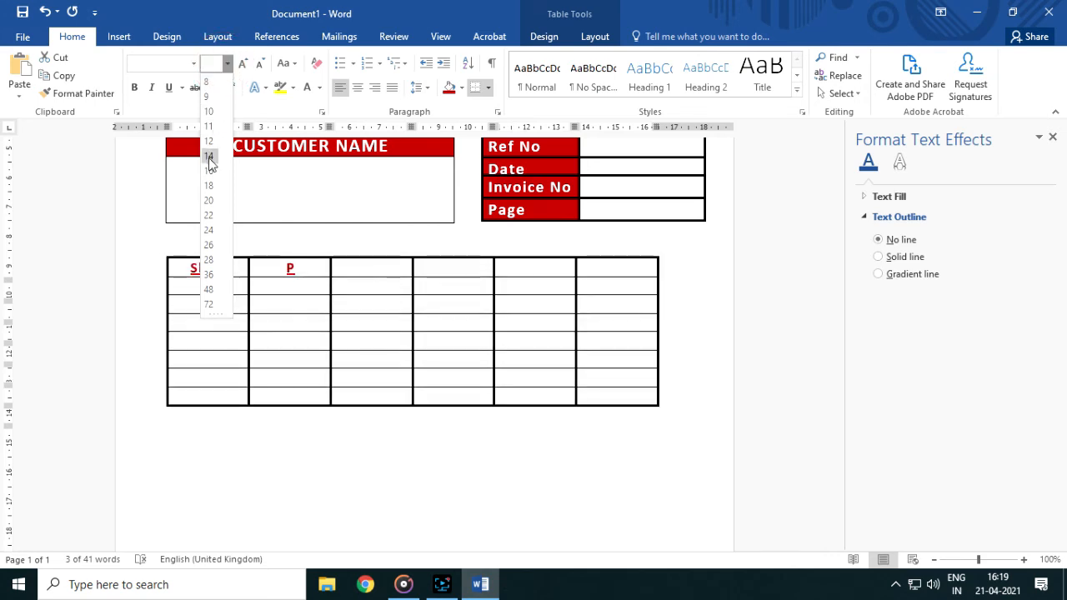
pyautogui.click(209, 157)
pyautogui.click(172, 91)
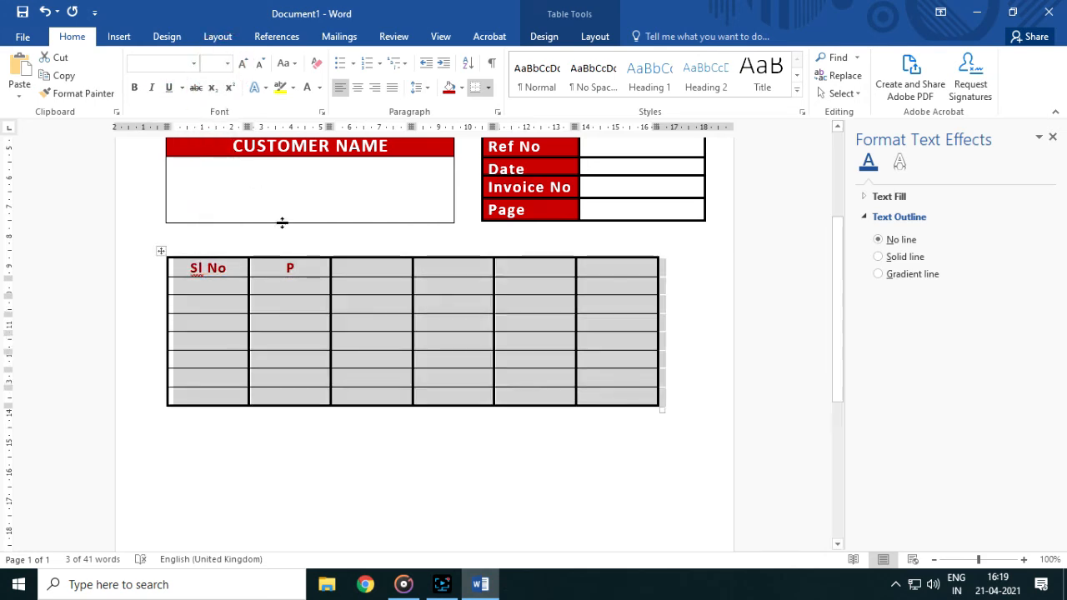
# Complete the header row with the column headings Particular, Quantity, Unit, Rate and Amount.
pyautogui.click(305, 269)
pyautogui.write('articular')
pyautogui.press('Tab')
pyautogui.write('Quantity')
pyautogui.press('Tab')
pyautogui.write('Unit')
pyautogui.press('Tab')
pyautogui.write('Rate')
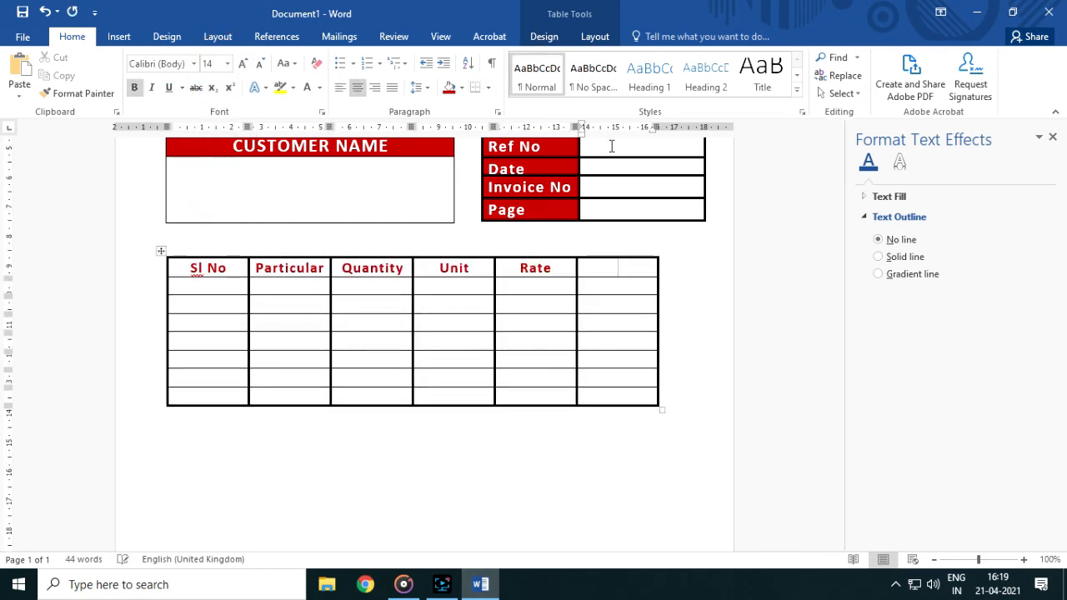
pyautogui.press('Tab')
pyautogui.write('Amount')
# Append empty rows to the end of the item table until it has about 22 rows in total.
pyautogui.click(596, 396)
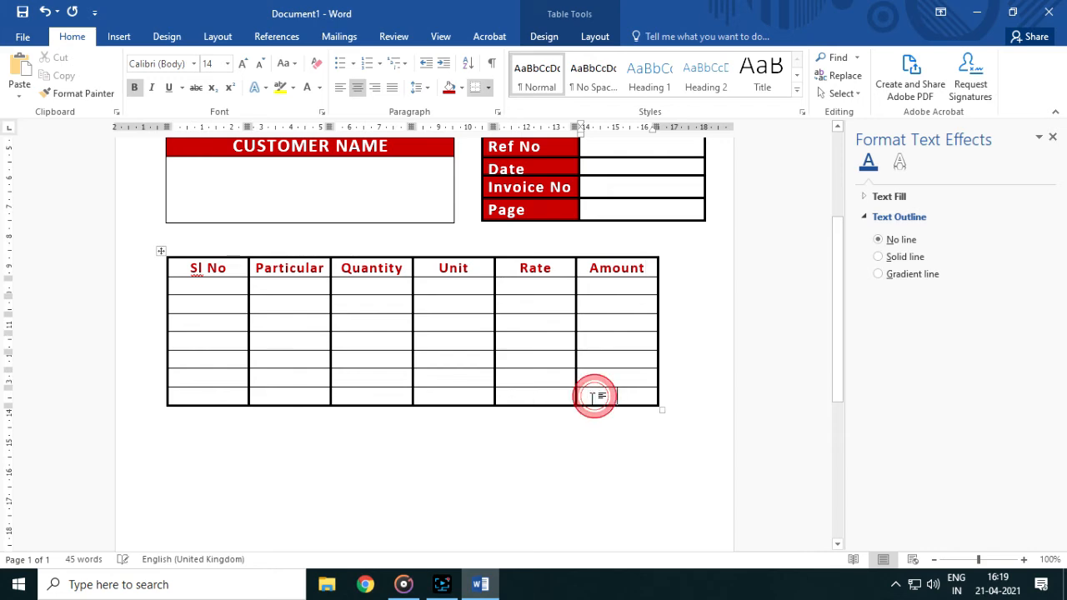
pyautogui.press('Tab')
pyautogui.press('Tab')
pyautogui.press('Tab')
pyautogui.press('Tab')
pyautogui.press('Tab')
pyautogui.press('Tab')
pyautogui.press('Tab')
pyautogui.press('Tab')
pyautogui.press('Tab')
pyautogui.press('Tab')
pyautogui.press('Tab')
pyautogui.press('Tab')
pyautogui.press('Tab')
pyautogui.press('Tab')
pyautogui.press('Tab')
pyautogui.press('Tab')
pyautogui.press('Tab')
pyautogui.press('Tab')
pyautogui.press('Tab')
pyautogui.press('Tab')
pyautogui.press('Tab')
pyautogui.press('Tab')
pyautogui.press('Tab')
pyautogui.press('Tab')
pyautogui.press('Tab')
pyautogui.press('Tab')
pyautogui.press('Tab')
pyautogui.press('Tab')
pyautogui.press('Tab')
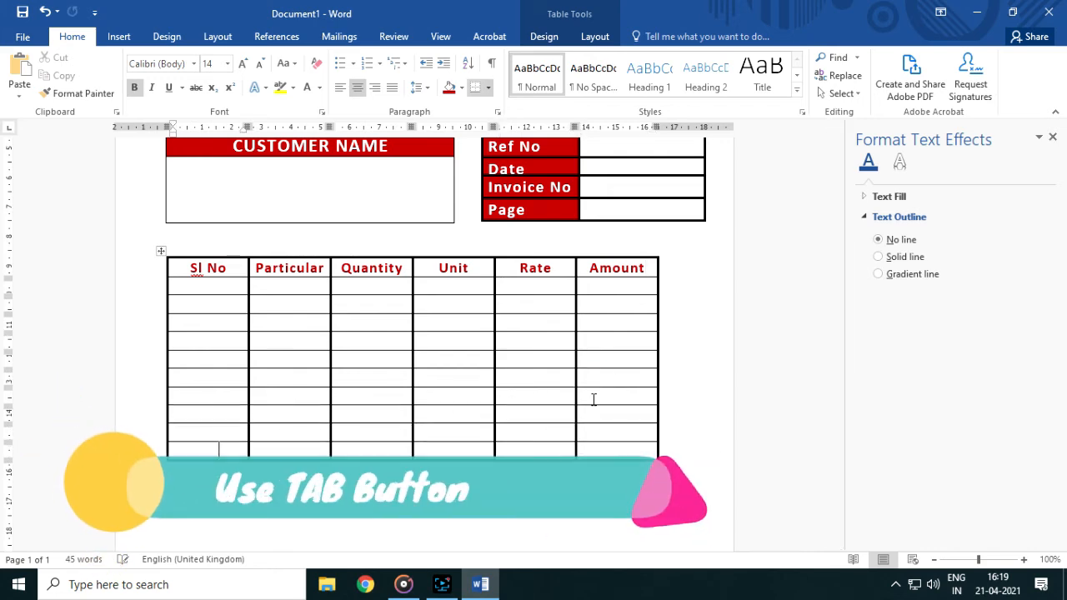
pyautogui.scroll(-6, 593, 399)
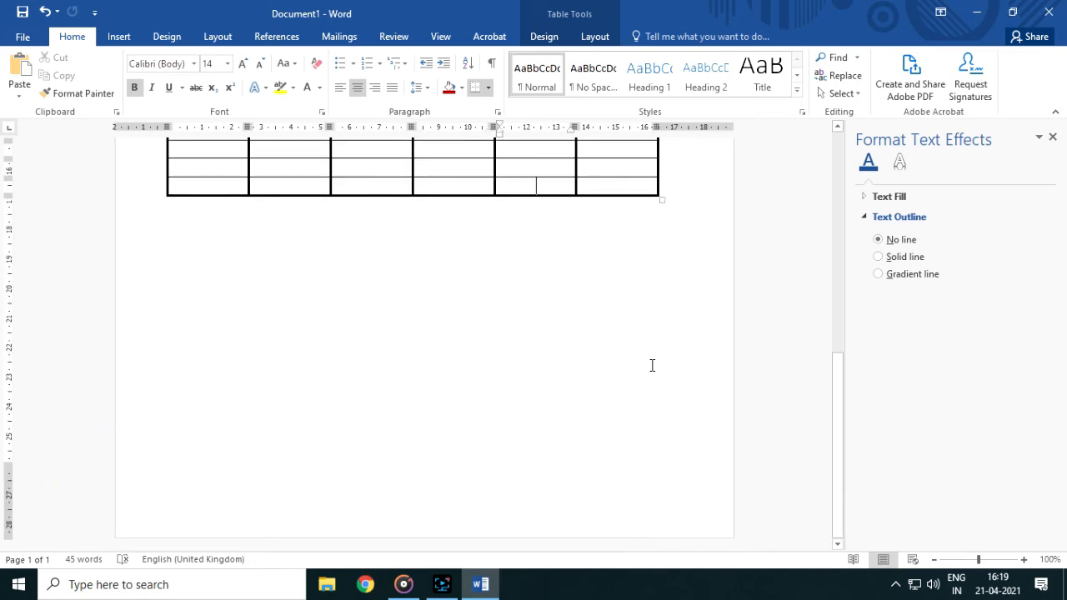
pyautogui.press('Tab')
pyautogui.press('Tab')
pyautogui.press('Tab')
pyautogui.press('Tab')
pyautogui.press('Tab')
pyautogui.press('Tab')
pyautogui.press('Tab')
pyautogui.press('Tab')
pyautogui.press('Tab')
pyautogui.press('Tab')
pyautogui.press('Tab')
pyautogui.press('Tab')
pyautogui.press('Tab')
pyautogui.press('Tab')
pyautogui.press('Tab')
pyautogui.press('Tab')
pyautogui.press('Tab')
pyautogui.press('Tab')
pyautogui.press('Tab')
pyautogui.press('Tab')
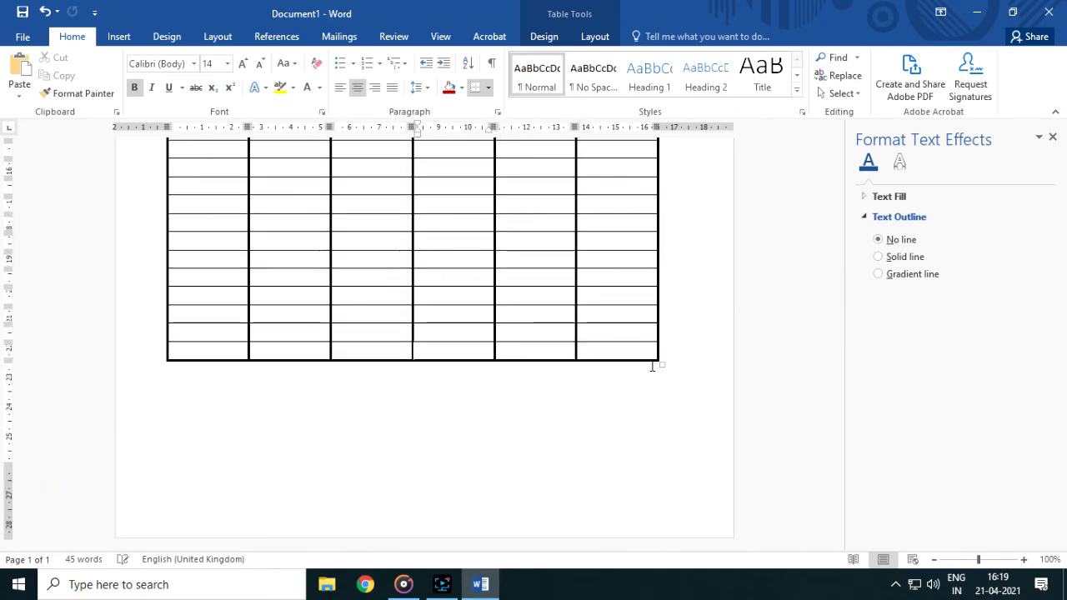
# Shade the item table's header row dark red and make its heading text white.
pyautogui.scroll(4, 590, 336)
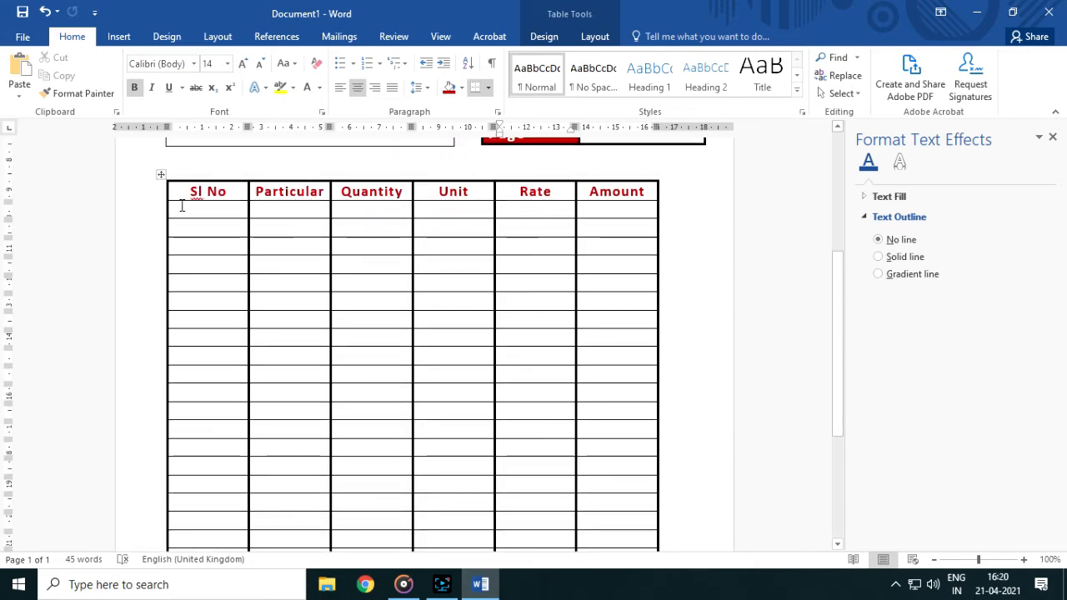
pyautogui.moveTo(187, 191); pyautogui.dragTo(643, 191)
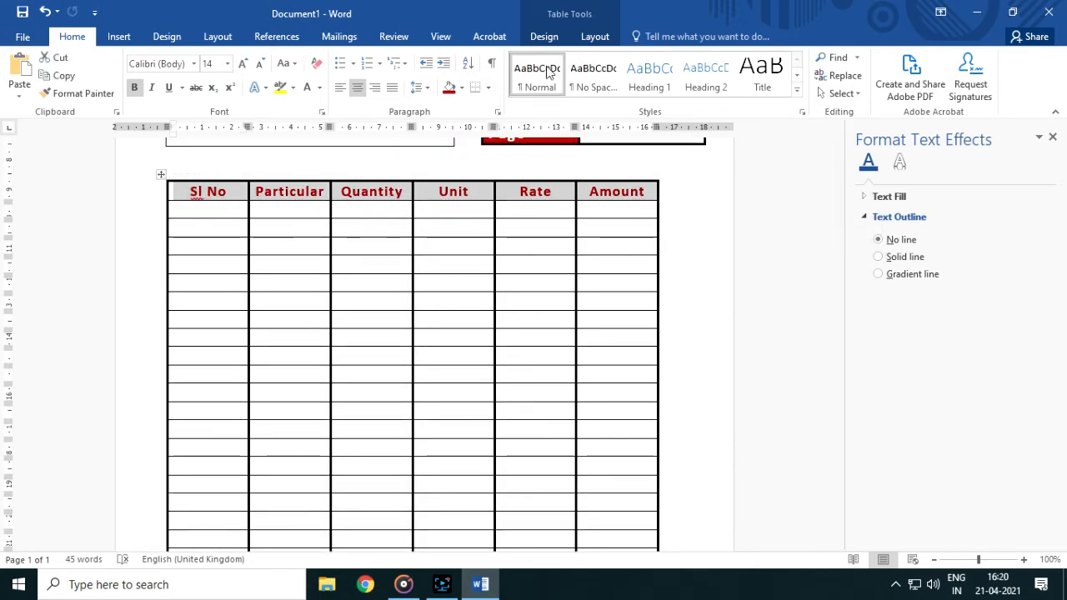
pyautogui.click(543, 36)
pyautogui.click(609, 90)
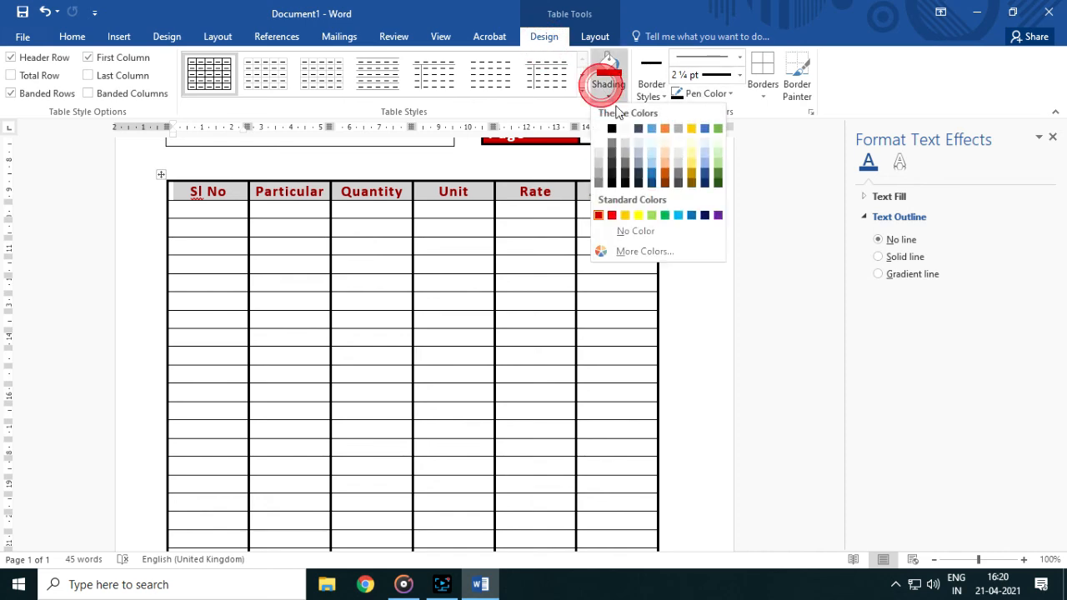
pyautogui.click(598, 215)
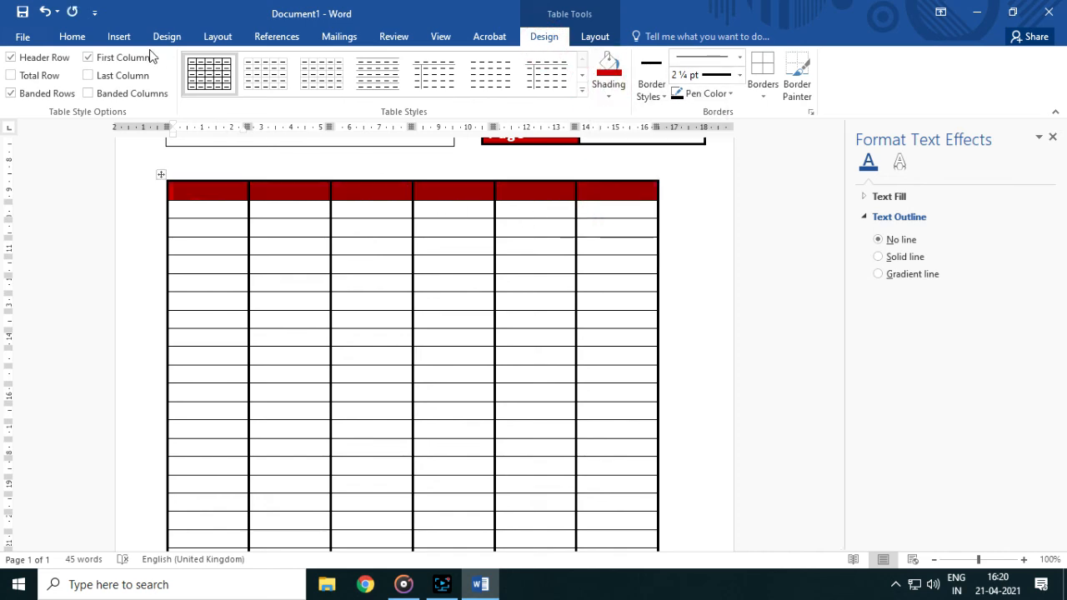
pyautogui.click(82, 37)
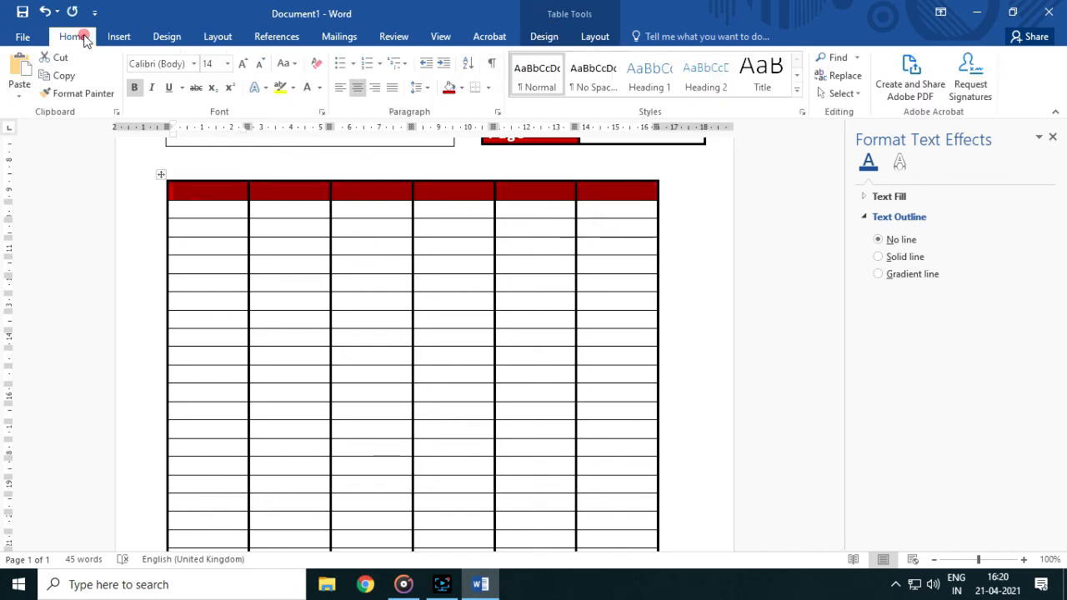
pyautogui.click(306, 88)
pyautogui.click(290, 237)
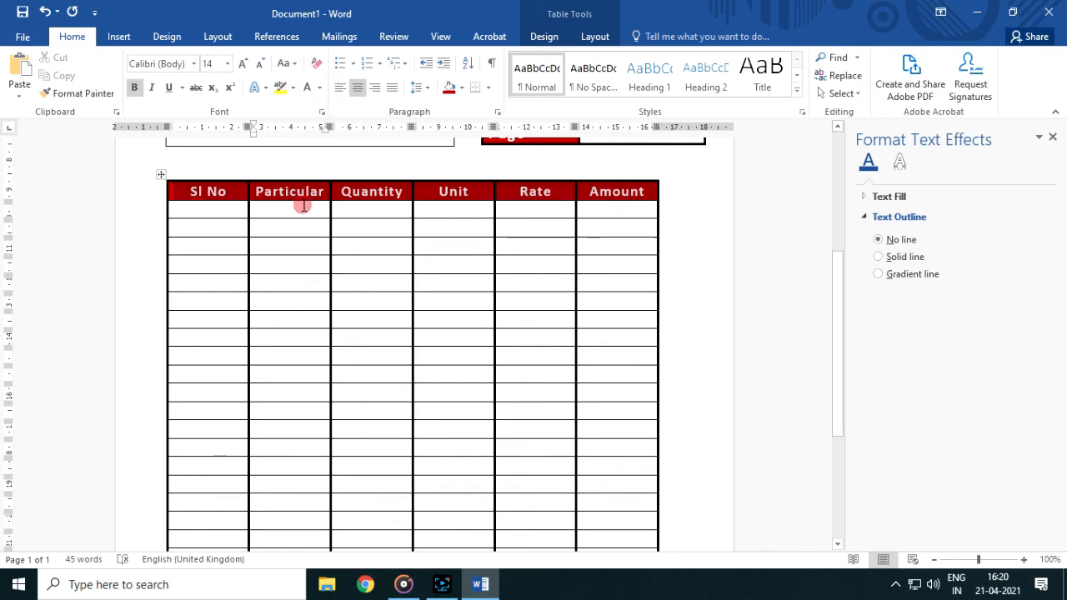
pyautogui.click(303, 206)
# Insert a table with three columns and three rows below the item table.
pyautogui.click(119, 36)
pyautogui.hotkey('ctrl', 'End')
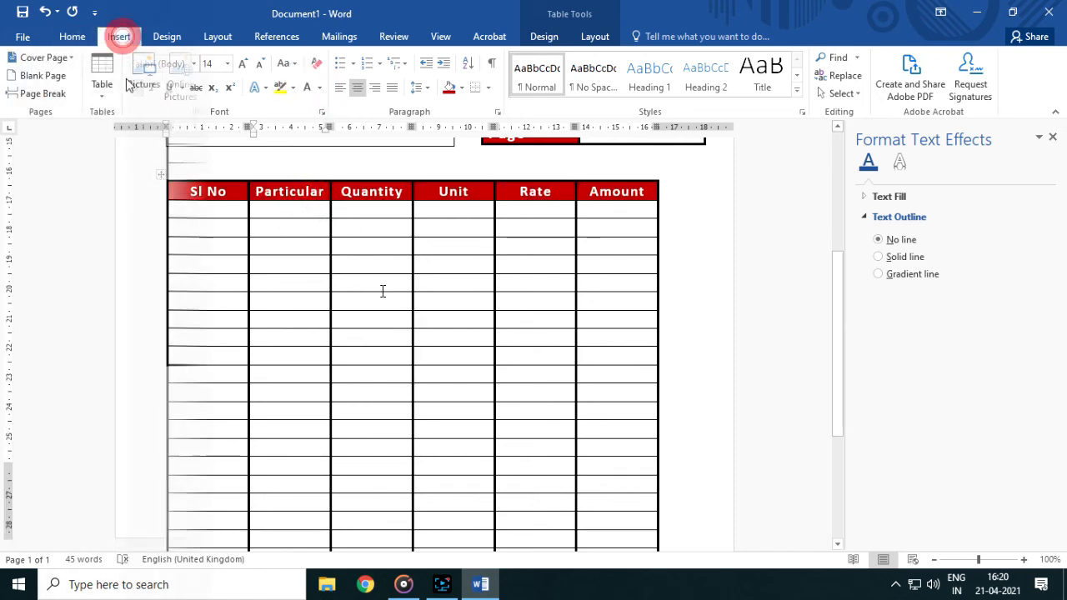
pyautogui.click(101, 92)
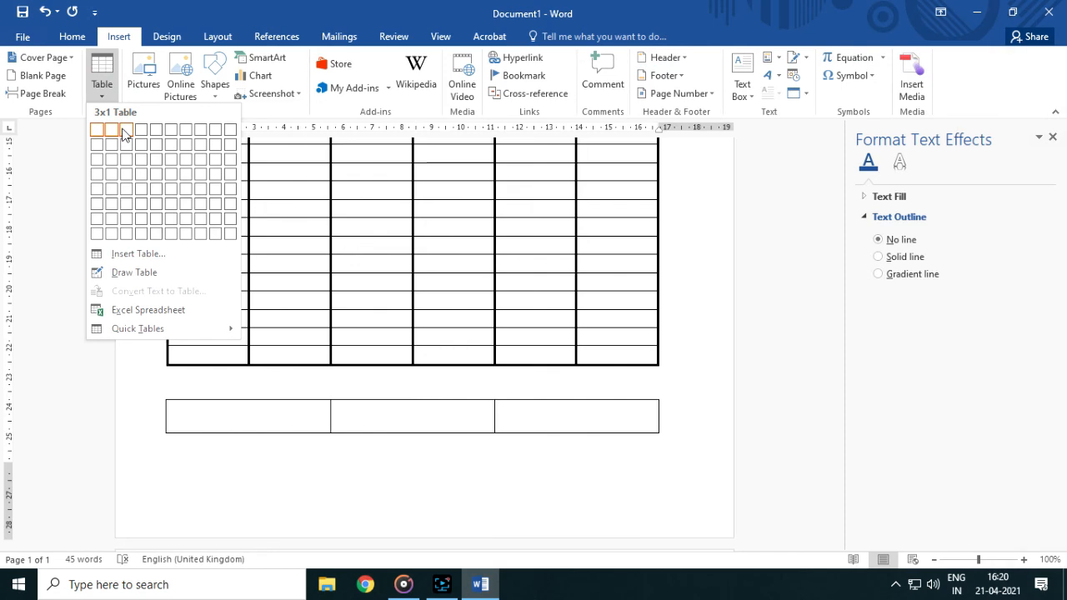
pyautogui.click(122, 160)
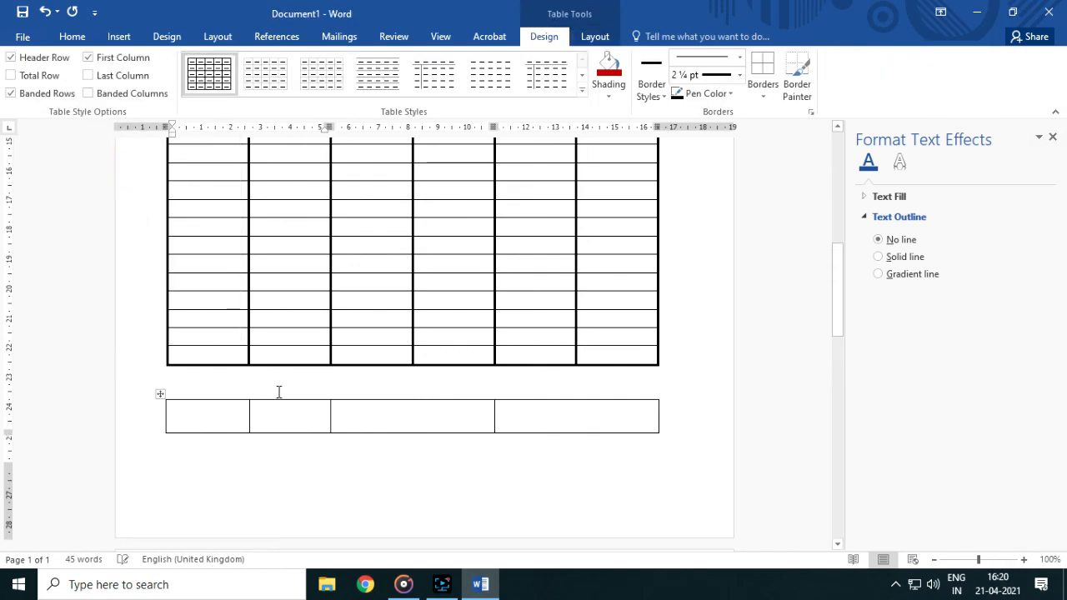
# Remove about four empty rows from the lower half of the item table with the Eraser.
pyautogui.scroll(-4, 595, 398)
pyautogui.scroll(8, 566, 404)
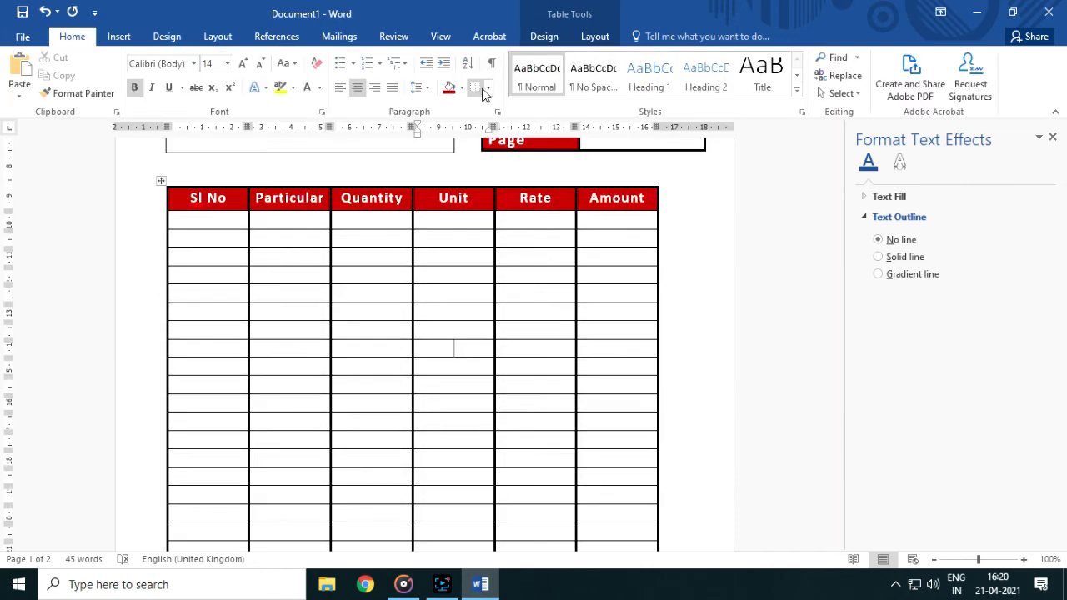
pyautogui.click(543, 36)
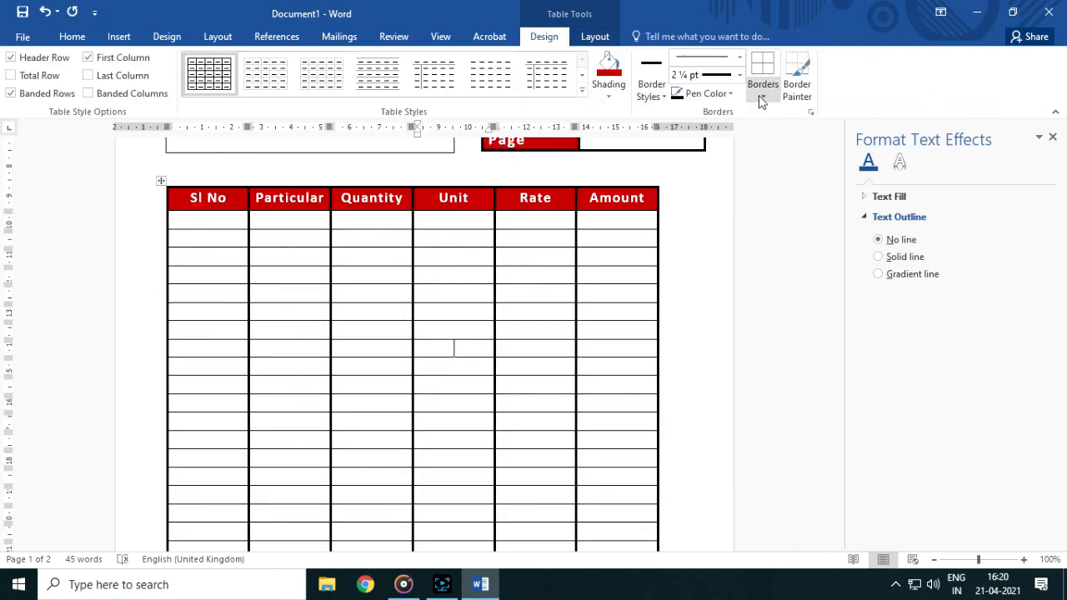
pyautogui.click(595, 36)
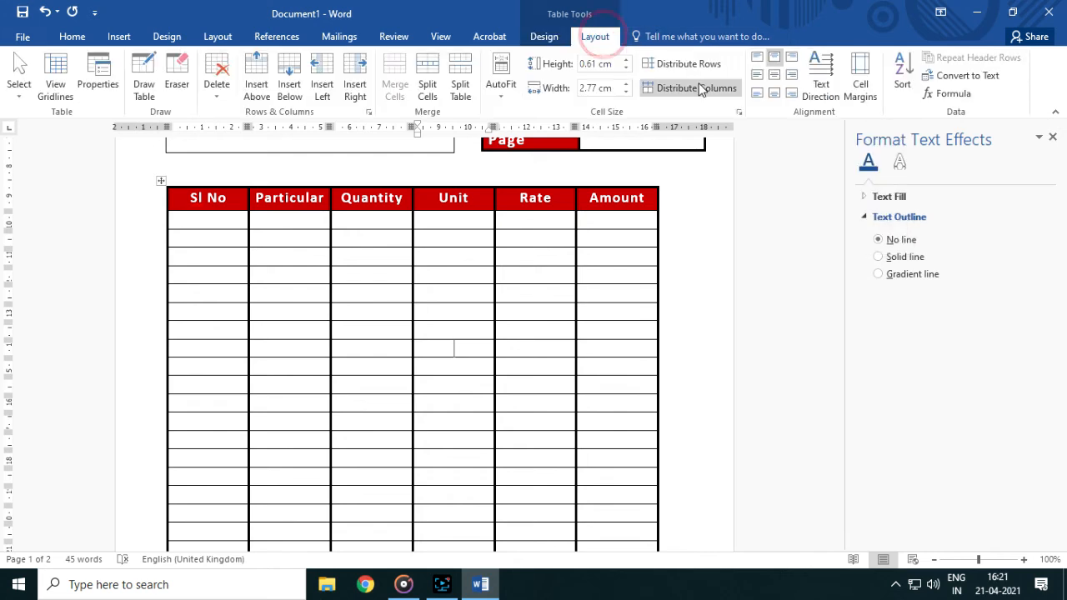
pyautogui.click(177, 80)
pyautogui.scroll(-3, 347, 258)
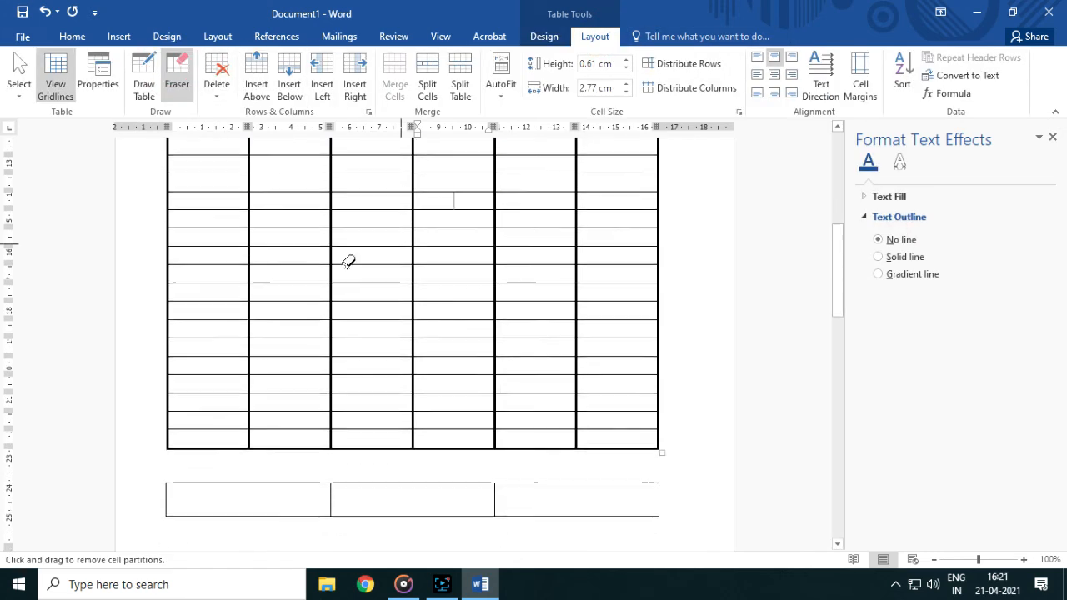
pyautogui.moveTo(157, 227)
pyautogui.mouseDown()
pyautogui.moveTo(678, 274)
pyautogui.moveTo(684, 288)
pyautogui.moveTo(672, 297)
pyautogui.mouseUp()
pyautogui.scroll(-2, 487, 349)
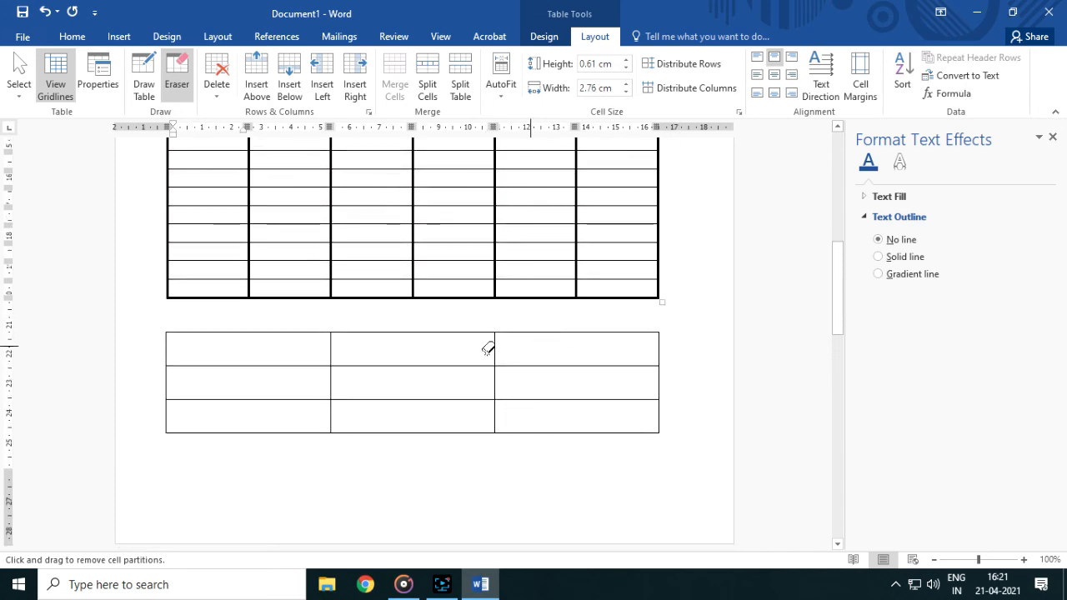
# Reduce the page's bottom margin by about 1 cm to make more room below the three-column table.
pyautogui.click(425, 376)
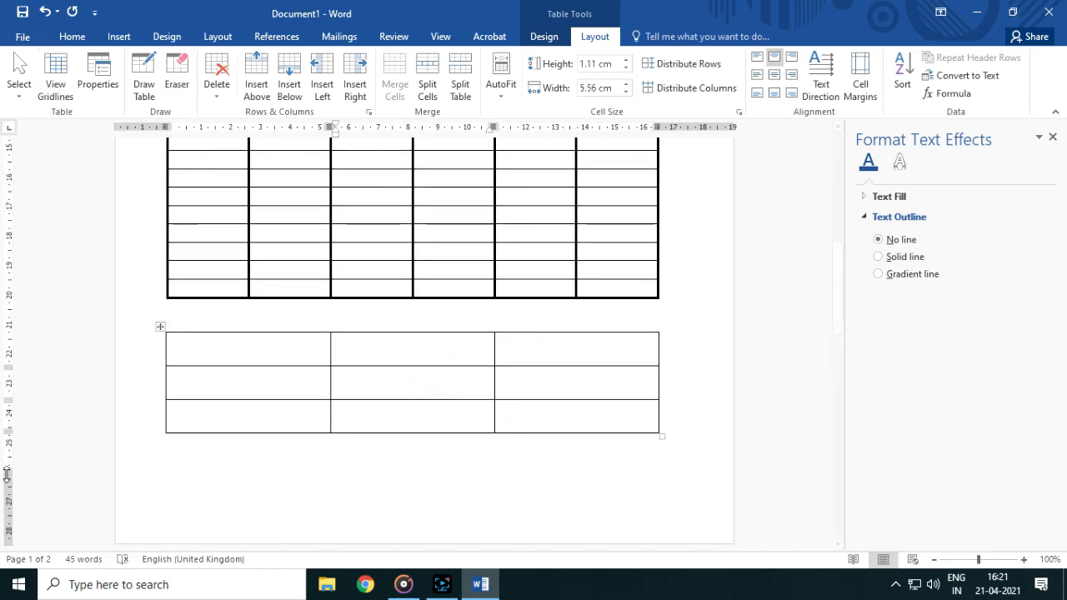
pyautogui.moveTo(10, 472); pyautogui.dragTo(10, 505)
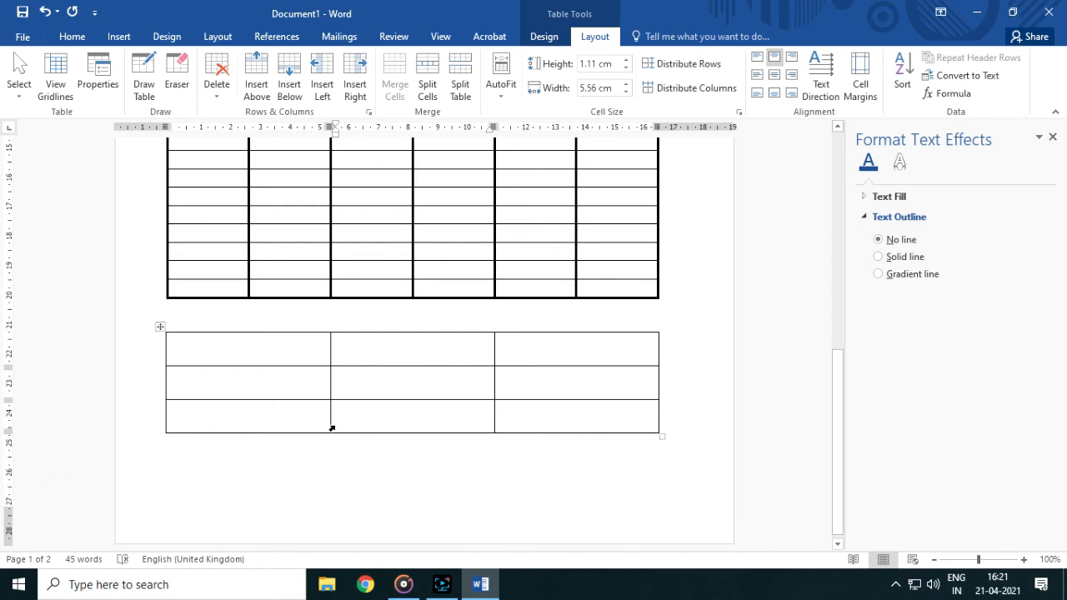
# Enter Total Amount, Discount and Final Amount in 18 pt down the three-column table's first column and left-align them.
pyautogui.click(229, 343)
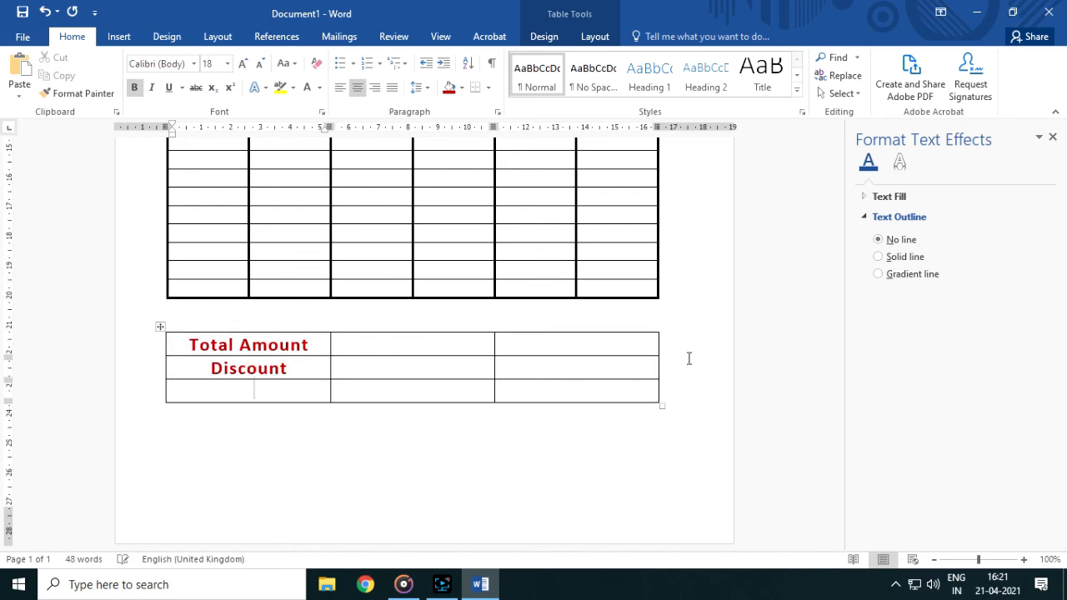
pyautogui.write('Final Amount')
pyautogui.click(251, 329)
pyautogui.click(340, 88)
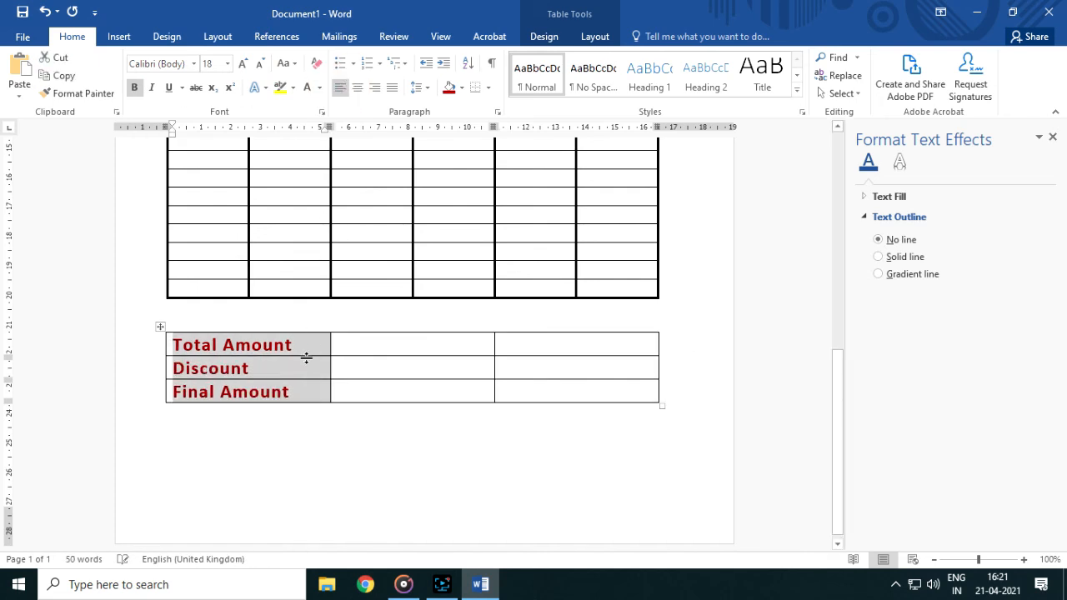
# Shade the first column of the totals table dark red and make its labels white.
pyautogui.click(543, 36)
pyautogui.click(608, 75)
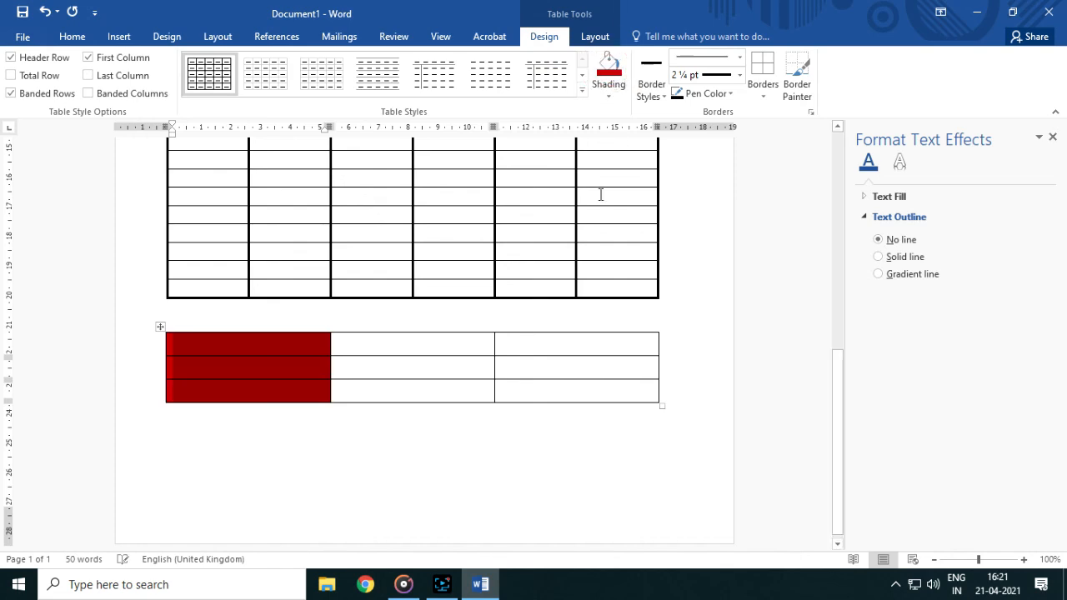
pyautogui.click(72, 35)
pyautogui.click(307, 86)
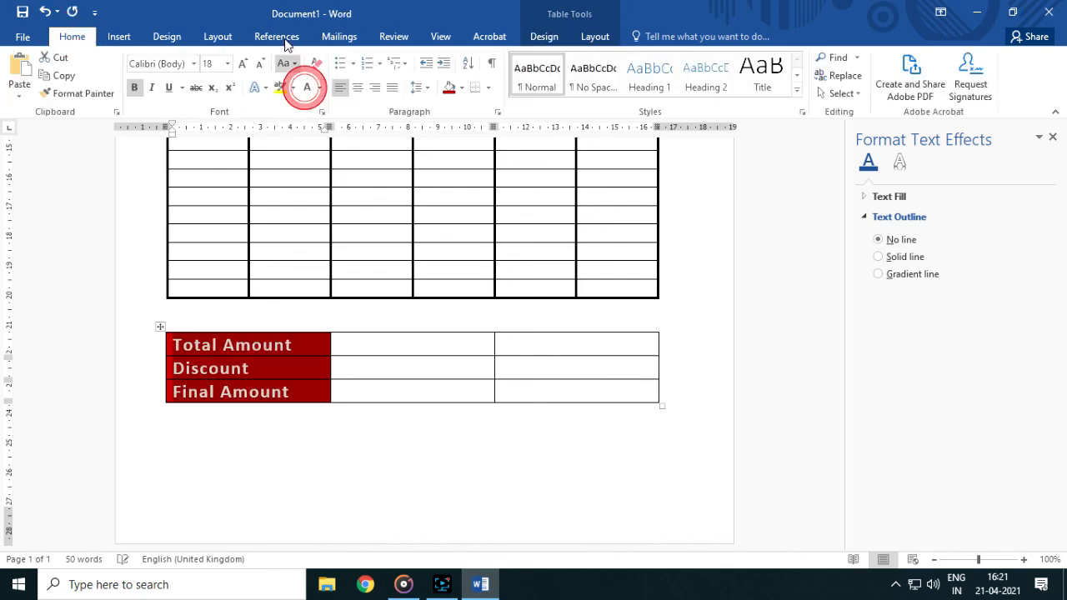
# Merge the three cells of the totals table's last column into one by erasing their dividing lines.
pyautogui.click(400, 344)
pyautogui.click(594, 37)
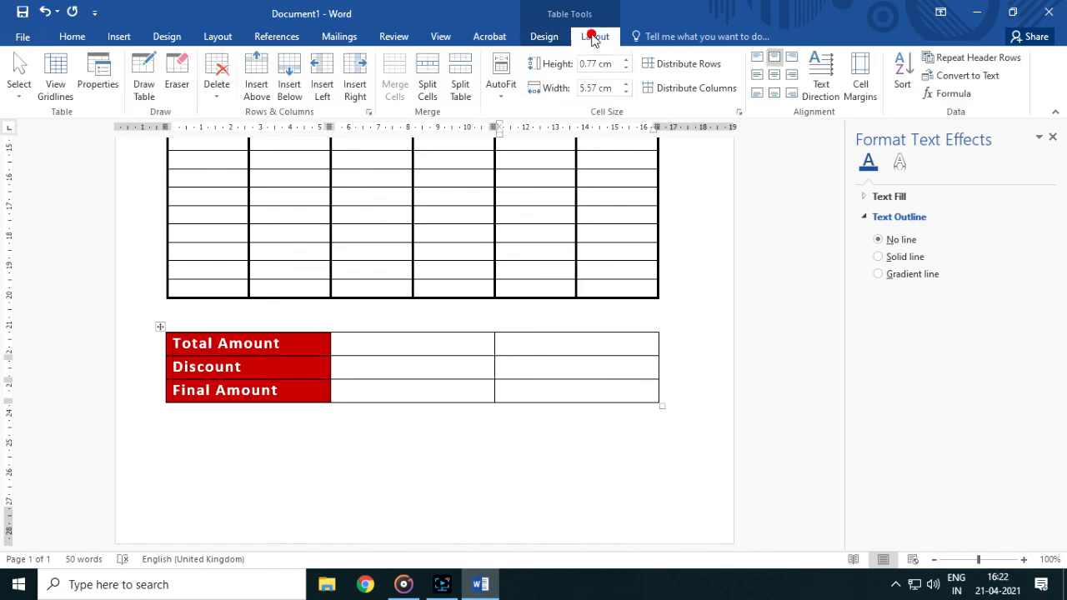
pyautogui.click(177, 77)
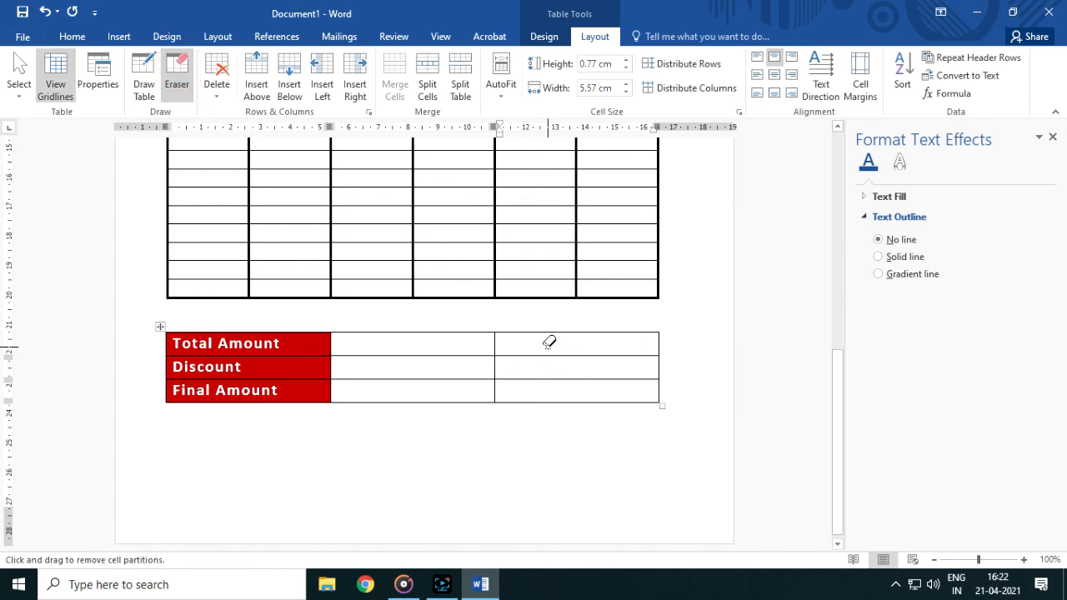
pyautogui.moveTo(546, 349)
pyautogui.mouseDown()
pyautogui.moveTo(590, 376)
pyautogui.moveTo(575, 364)
pyautogui.mouseUp()
# Enter "Receiver’s Signature" in the merged cell and reduce its font size to 14 pt.
pyautogui.click(571, 370)
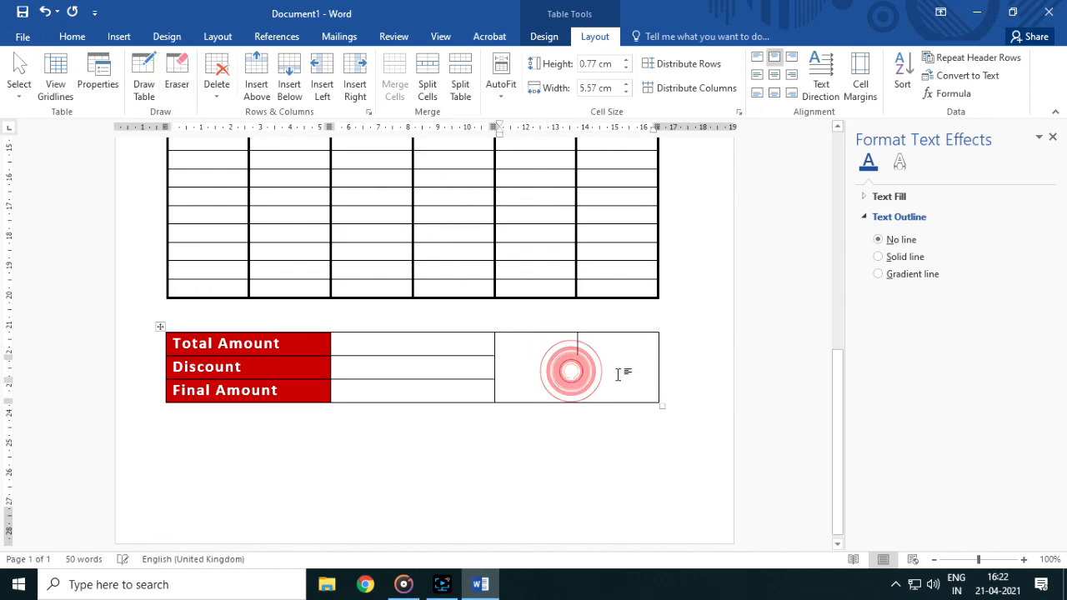
pyautogui.write('Receiver’s Signature')
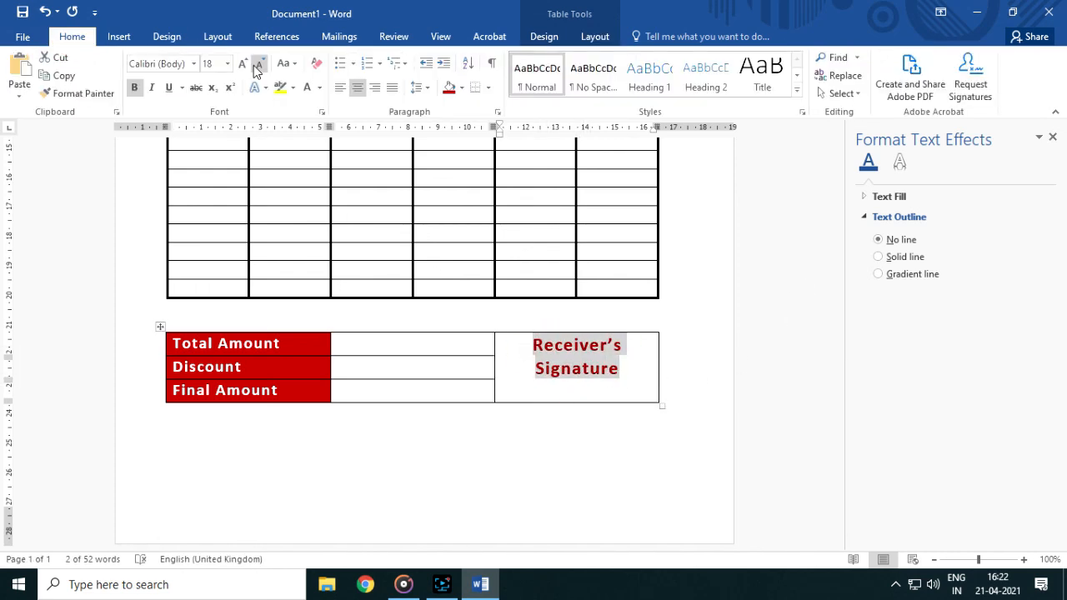
pyautogui.click(255, 66)
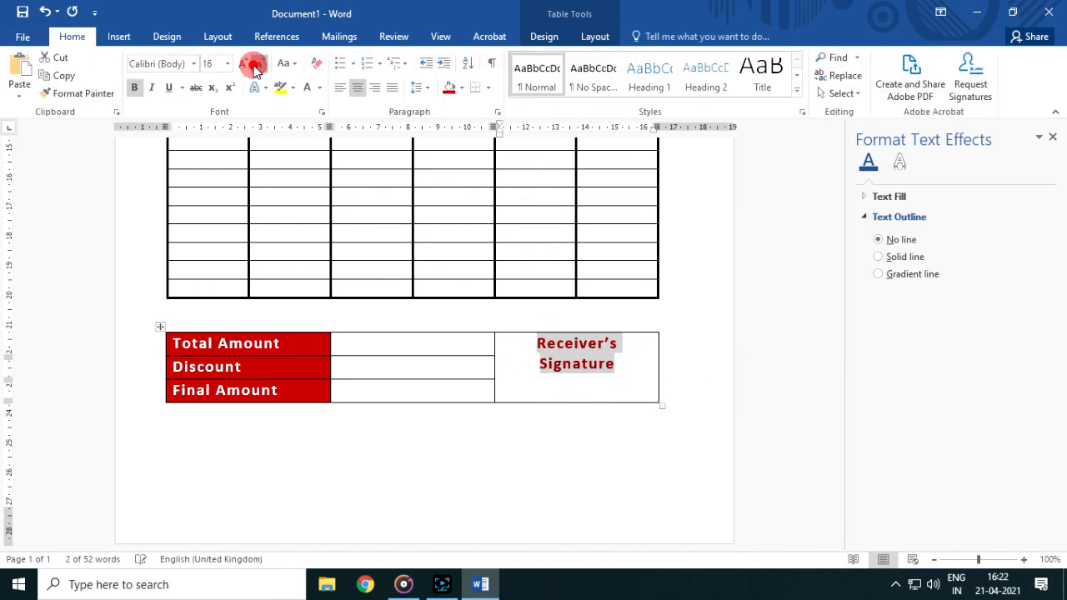
pyautogui.click(255, 65)
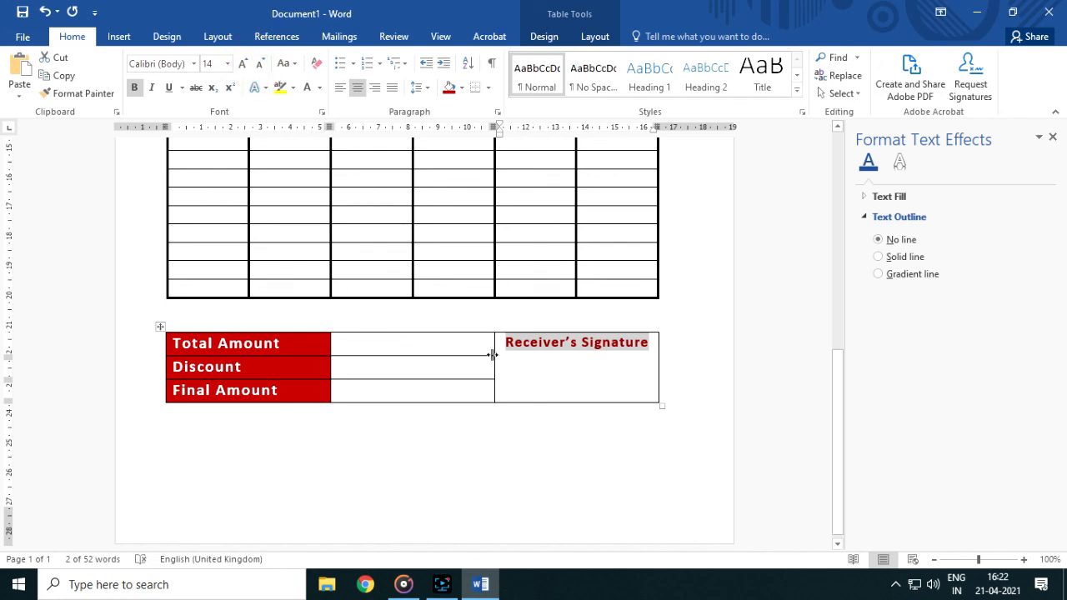
# Apply 1½ pt borders to all cells of the totals table.
pyautogui.click(509, 377)
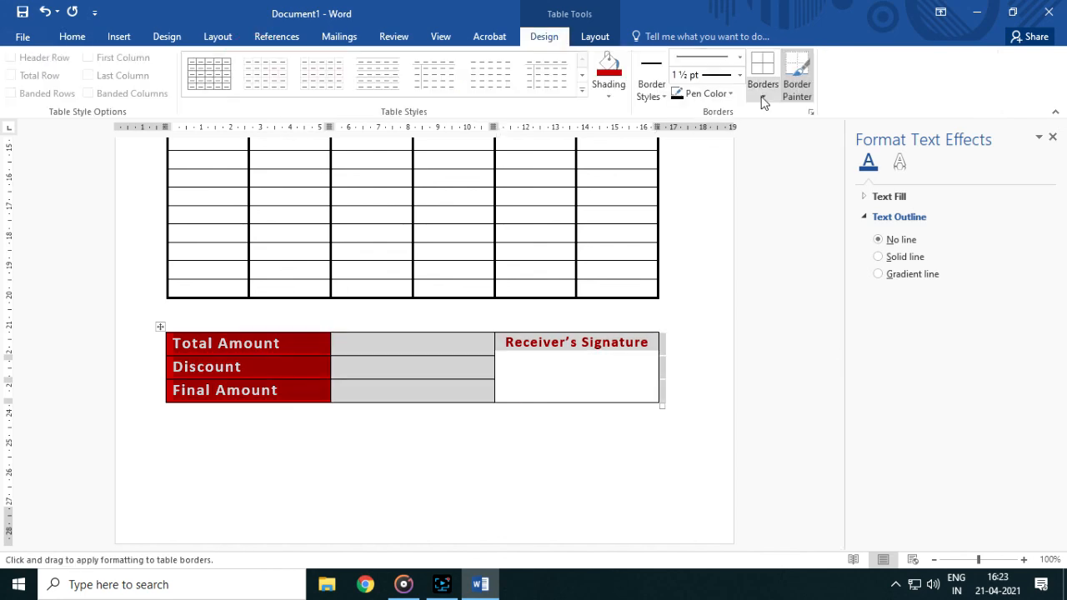
pyautogui.click(761, 96)
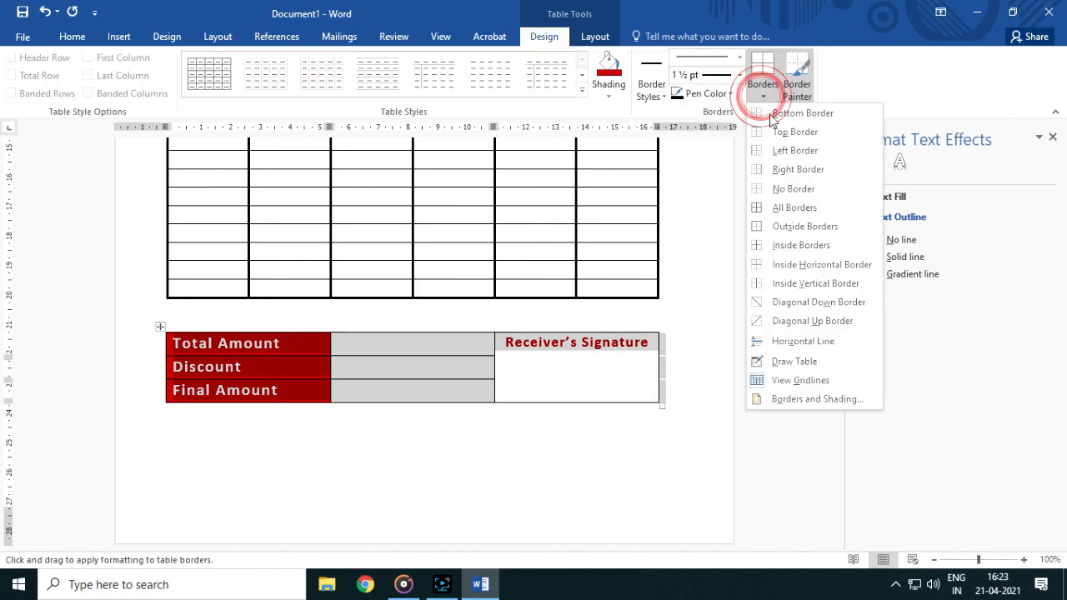
pyautogui.click(767, 207)
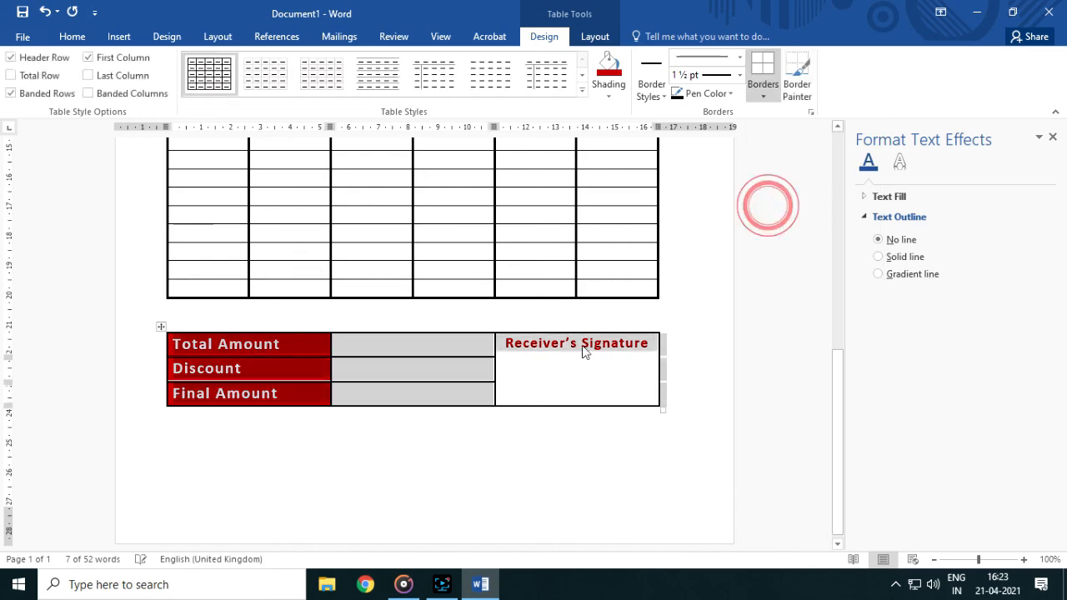
pyautogui.click(597, 370)
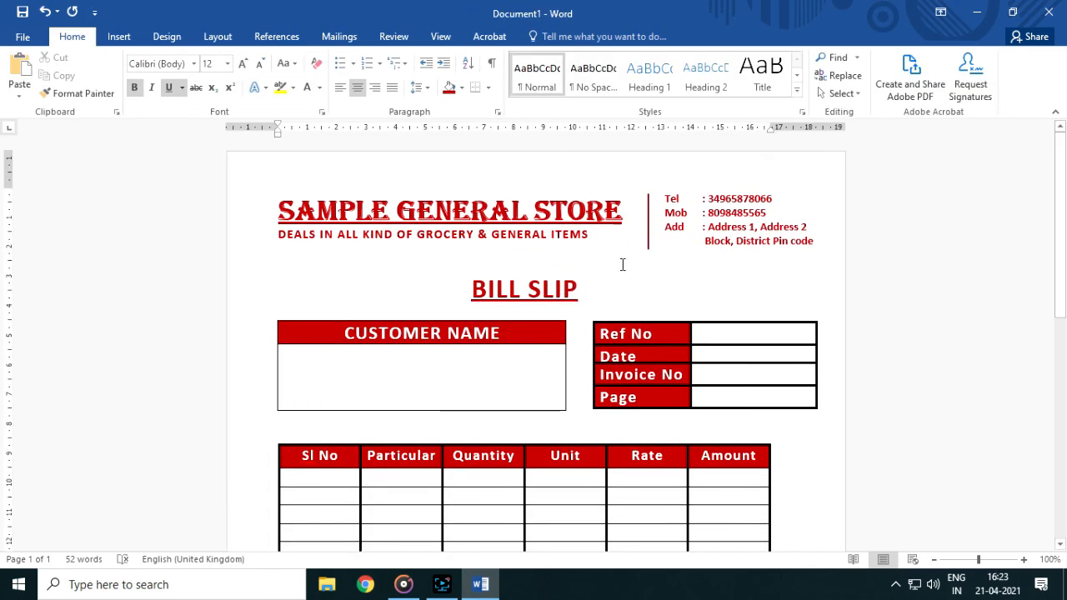
# Review the bill slip's layout down the page and in the print preview, and return to the document.
pyautogui.scroll(-2, 702, 273)
pyautogui.scroll(-3, 702, 273)
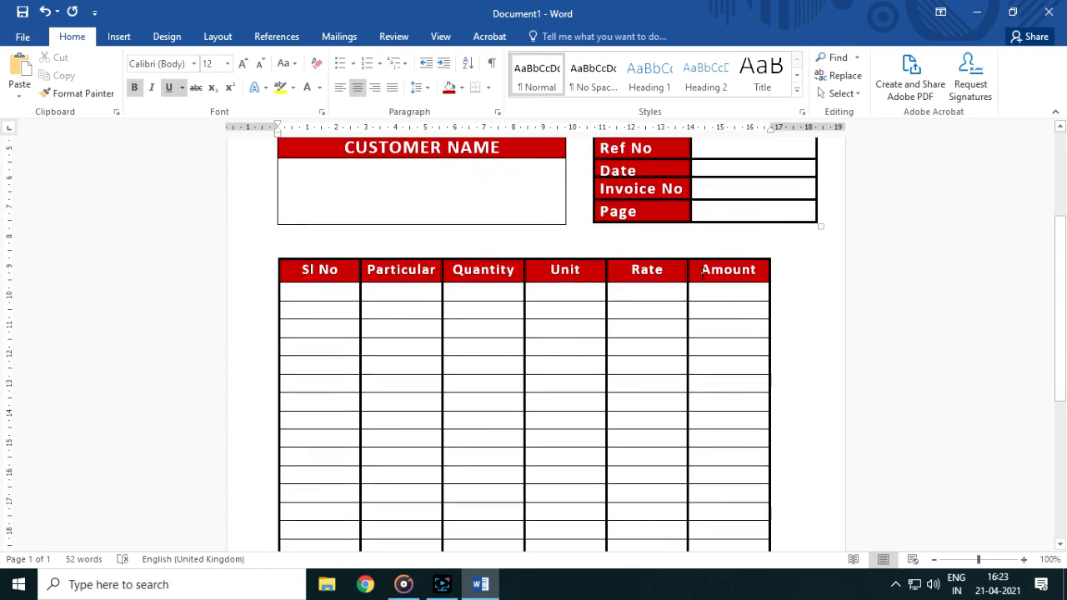
pyautogui.hotkey('ctrl', 'p')
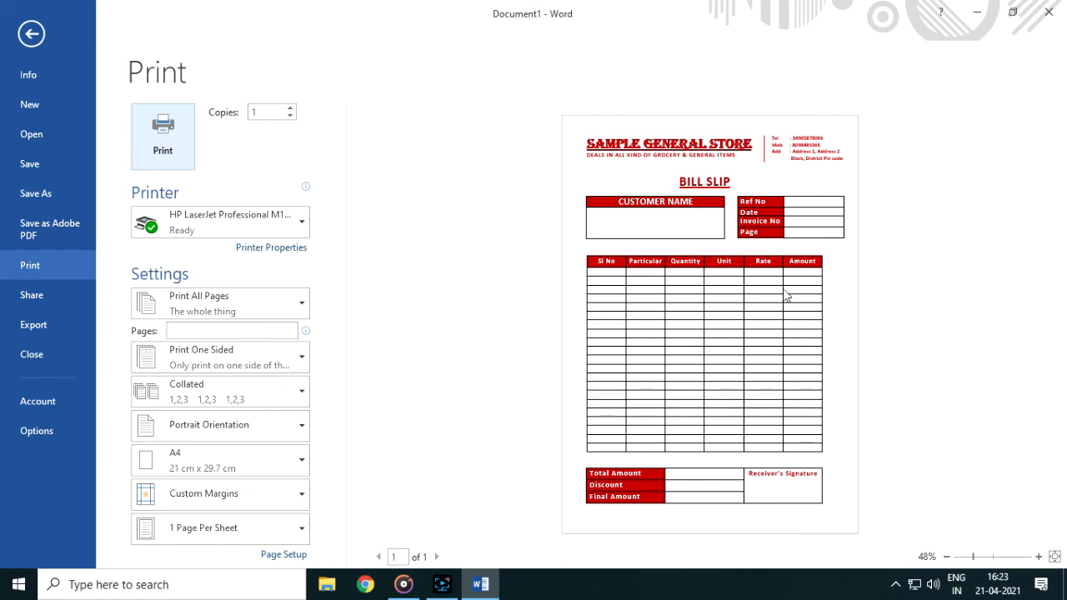
pyautogui.press('Escape')
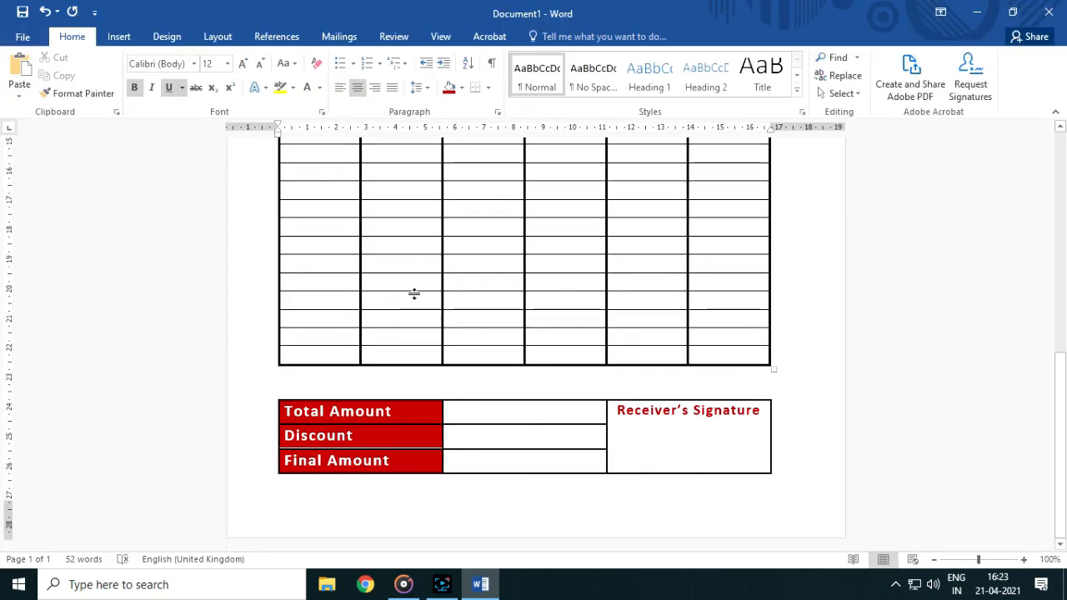
# Narrow the item table's Sl No column and reduce the header row's font size by one step.
pyautogui.scroll(3, 414, 292)
pyautogui.moveTo(360, 269); pyautogui.dragTo(324, 269)
pyautogui.moveTo(302, 229); pyautogui.dragTo(734, 230)
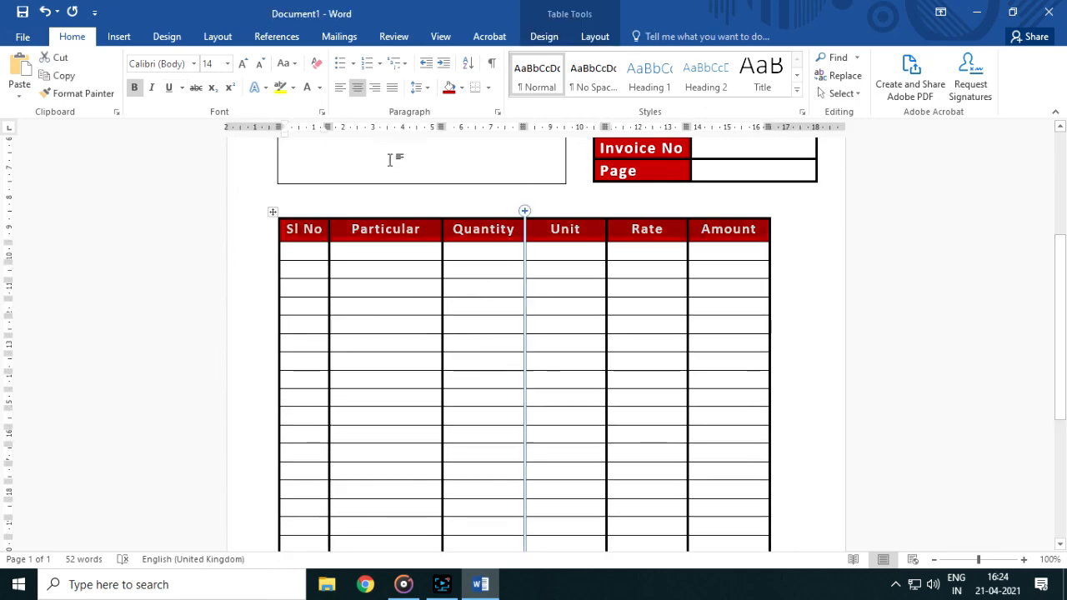
pyautogui.click(260, 63)
# Widen the item table's Particular column considerably and narrow the Quantity and Unit columns to about their header text.
pyautogui.moveTo(441, 258); pyautogui.dragTo(483, 258)
pyautogui.click(583, 288)
pyautogui.moveTo(547, 254); pyautogui.dragTo(580, 253)
pyautogui.moveTo(620, 252); pyautogui.dragTo(640, 252)
pyautogui.moveTo(482, 253); pyautogui.dragTo(512, 253)
pyautogui.moveTo(581, 267); pyautogui.dragTo(602, 267)
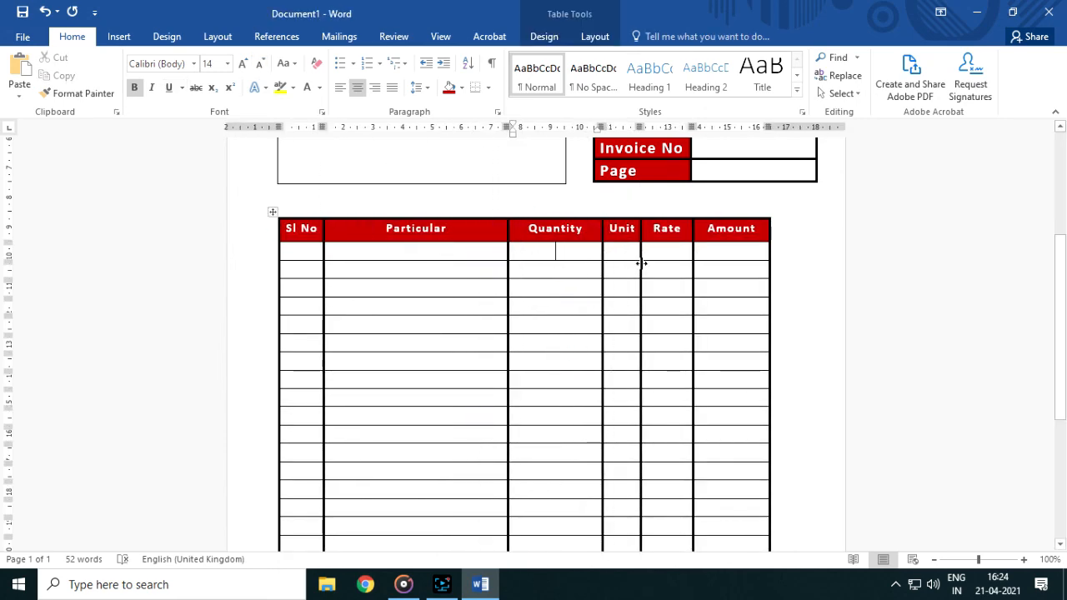
pyautogui.moveTo(507, 265); pyautogui.dragTo(533, 265)
pyautogui.moveTo(694, 274); pyautogui.dragTo(686, 274)
pyautogui.moveTo(636, 276); pyautogui.dragTo(622, 276)
# Widen the Particular and Amount columns and extend the item and totals tables to align with the invoice details table's right edge.
pyautogui.scroll(1, 553, 333)
pyautogui.moveTo(769, 333); pyautogui.dragTo(800, 331)
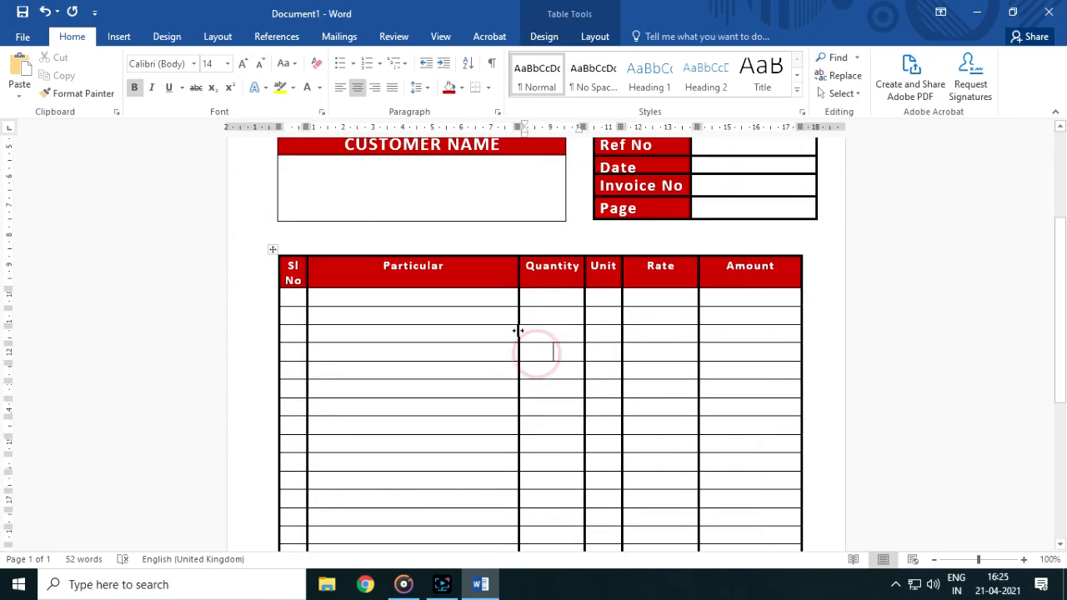
pyautogui.moveTo(518, 333); pyautogui.dragTo(533, 333)
pyautogui.scroll(-1, 705, 352)
pyautogui.scroll(1, 623, 320)
pyautogui.scroll(3, 623, 320)
pyautogui.moveTo(802, 466); pyautogui.dragTo(816, 446)
pyautogui.scroll(-5, 816, 459)
pyautogui.scroll(-2, 815, 456)
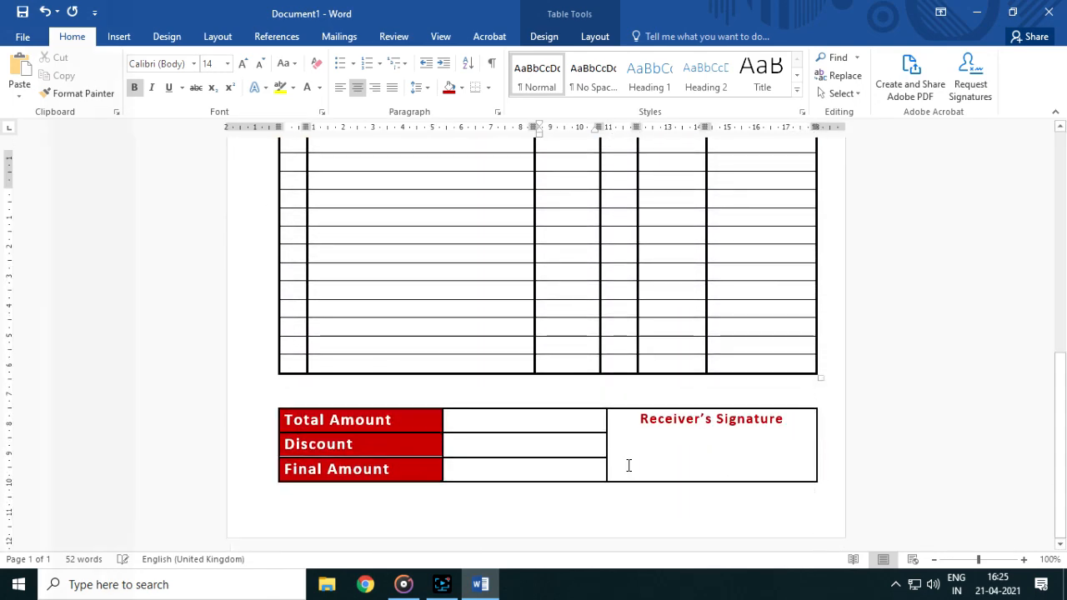
# Shrink the empty line between the store tagline and the BILL SLIP heading to 1 pt font size.
pyautogui.hotkey('ctrl', 'Home')
pyautogui.click(262, 70)
pyautogui.click(262, 70)
pyautogui.click(263, 70)
pyautogui.click(263, 70)
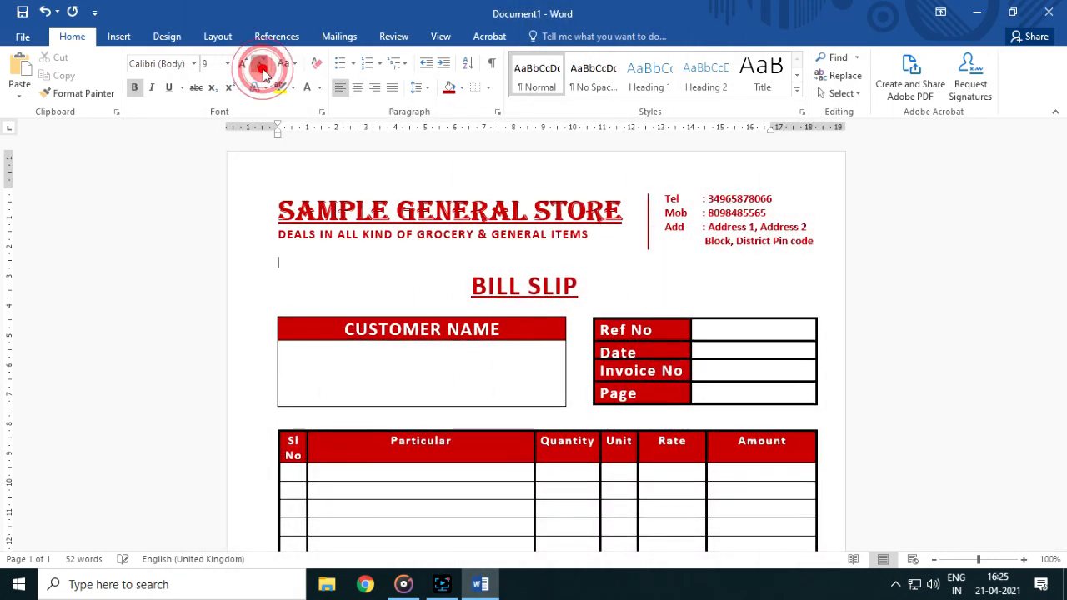
pyautogui.click(262, 70)
pyautogui.click(263, 70)
pyautogui.click(262, 70)
pyautogui.click(262, 70)
pyautogui.click(262, 70)
pyautogui.click(263, 70)
pyautogui.click(262, 70)
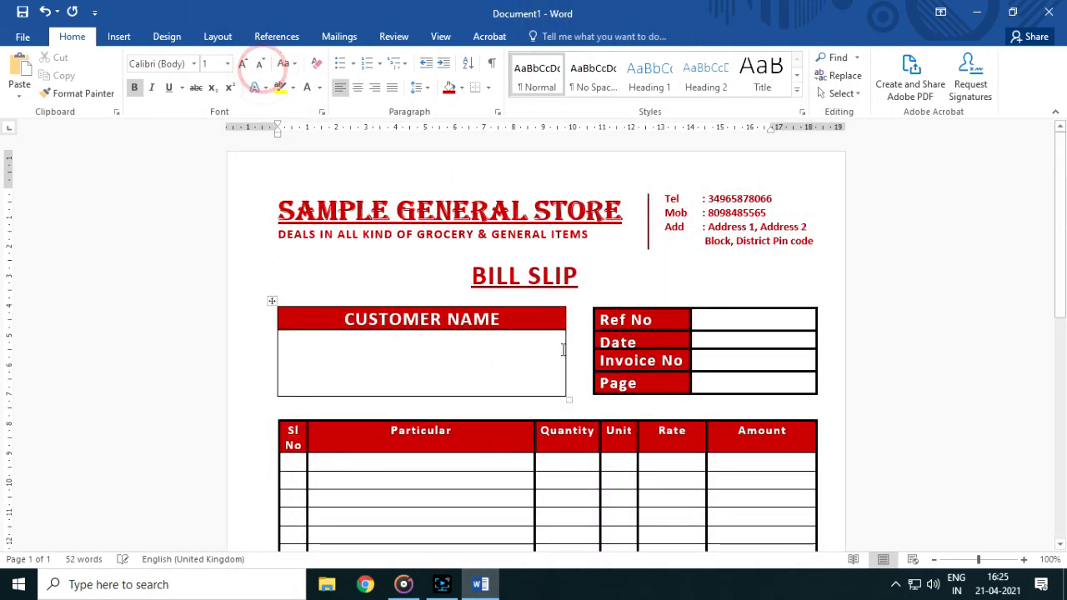
# Check the adjusted bill slip down to the totals table and in the print preview.
pyautogui.scroll(-8, 568, 346)
pyautogui.scroll(-3, 568, 346)
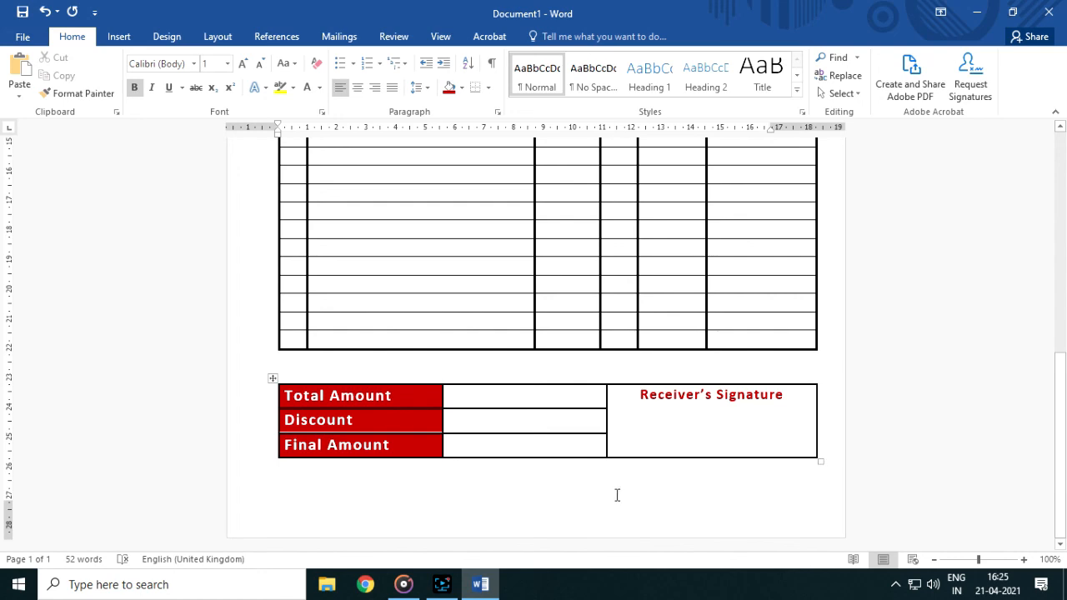
pyautogui.hotkey('ctrl', 'p')
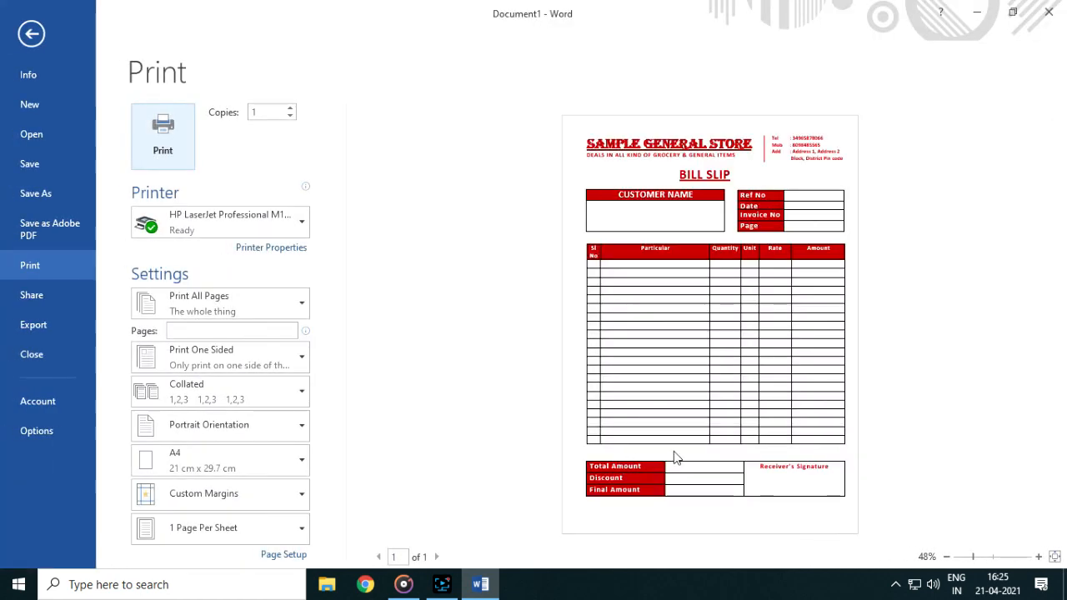